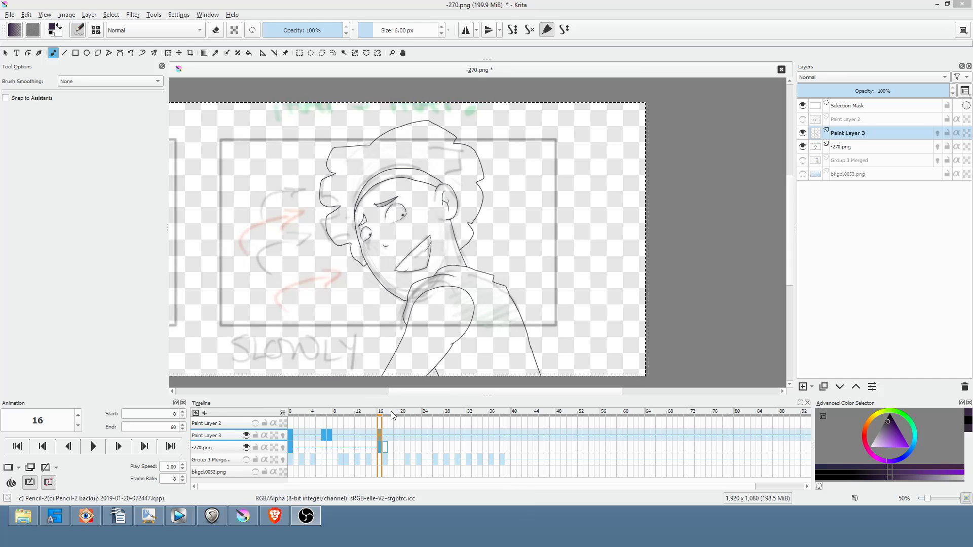
- Switch to Vegas Pro, mark a loop region across the final clips up to 266.0000, and play that section of the edit
{"action": "mouse_move", "coordinate": [183, 522]}
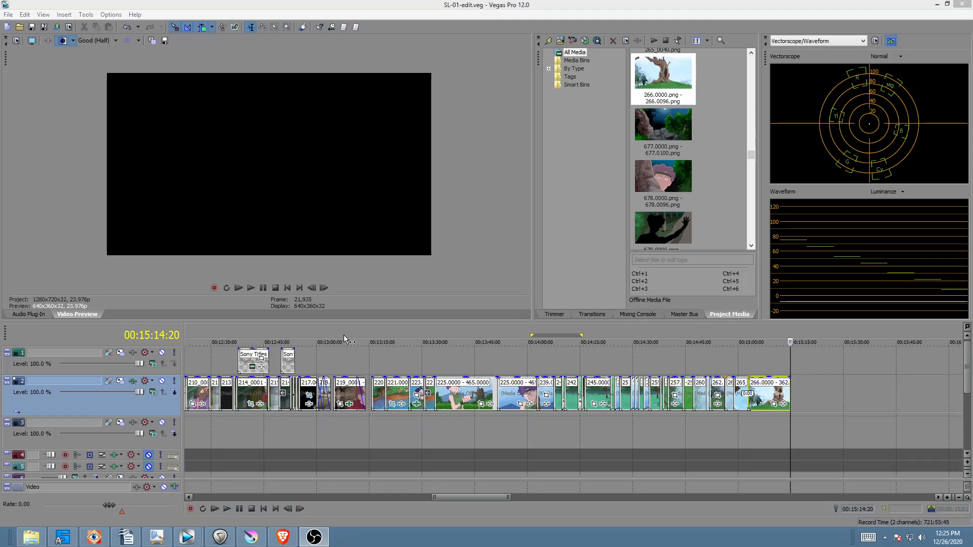
{"action": "left_click", "coordinate": [746, 424]}
{"action": "scroll", "coordinate": [747, 426], "scroll_direction": "up", "scroll_amount": 6}
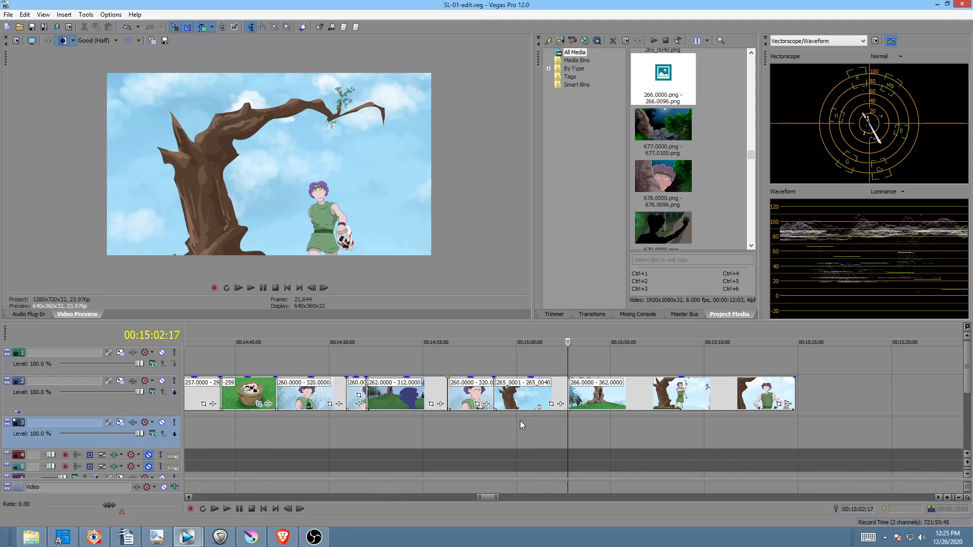
{"action": "left_click_drag", "start_coordinate": [448, 426], "coordinate": [749, 415]}
{"action": "left_click", "coordinate": [557, 424]}
{"action": "key", "text": "space"}
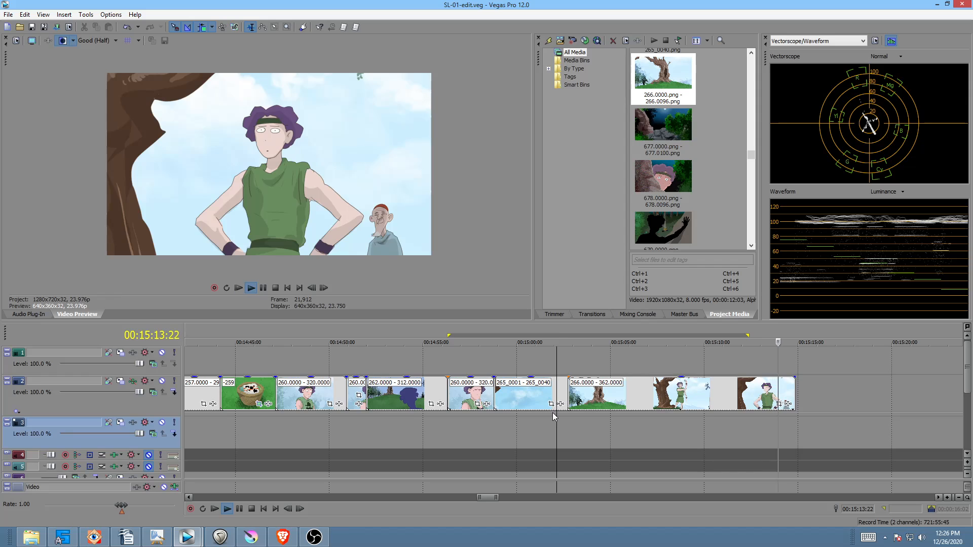
{"action": "key", "text": "space"}
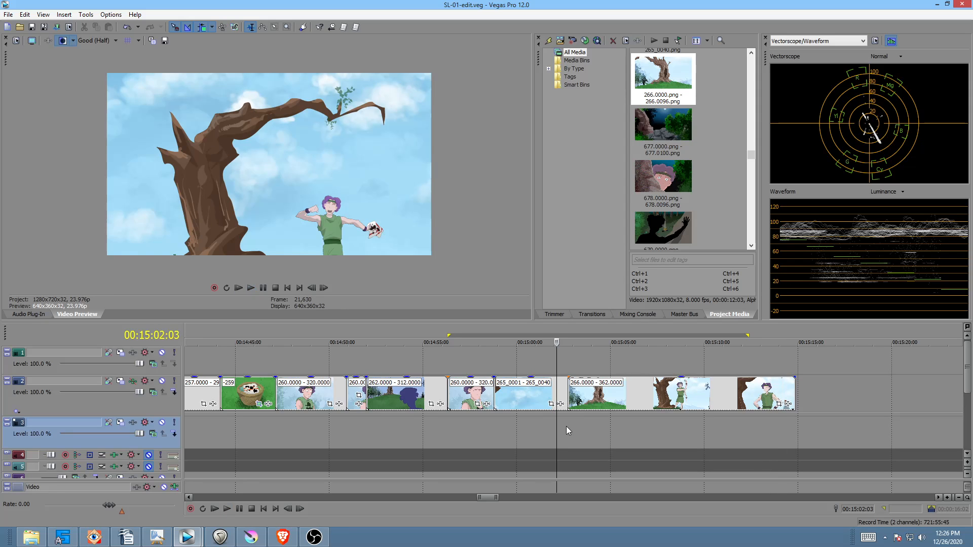
{"action": "left_click_drag", "start_coordinate": [568, 427], "coordinate": [654, 474]}
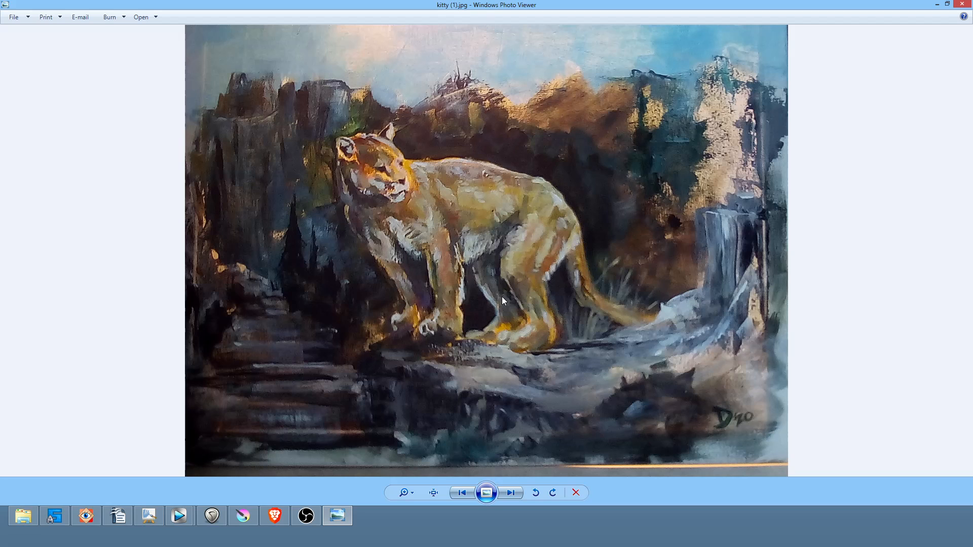
- Inspect the kitty (1).jpg cougar painting enlarged and at full view, and close the photo viewer
{"action": "left_click", "coordinate": [412, 494]}
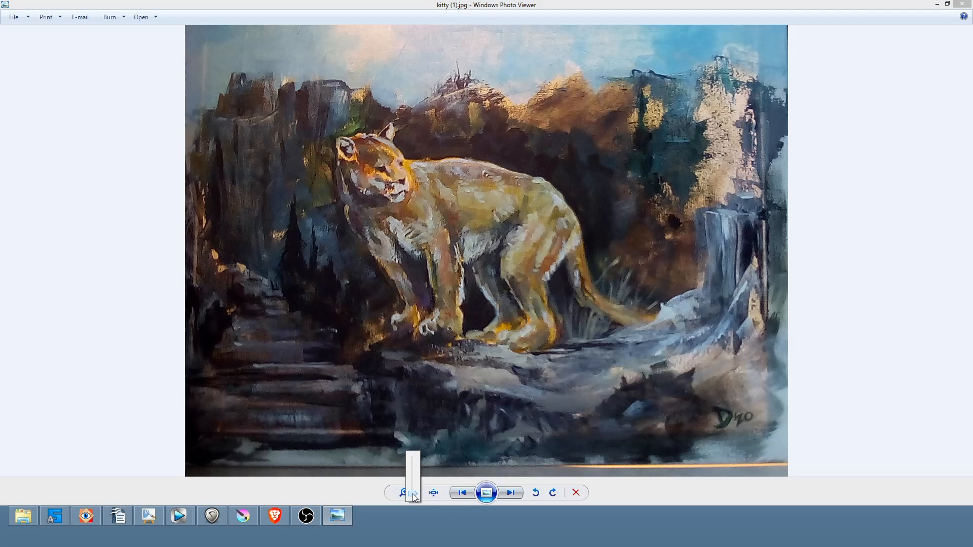
{"action": "left_click", "coordinate": [762, 8]}
{"action": "scroll", "coordinate": [668, 126], "scroll_direction": "up", "scroll_amount": 2}
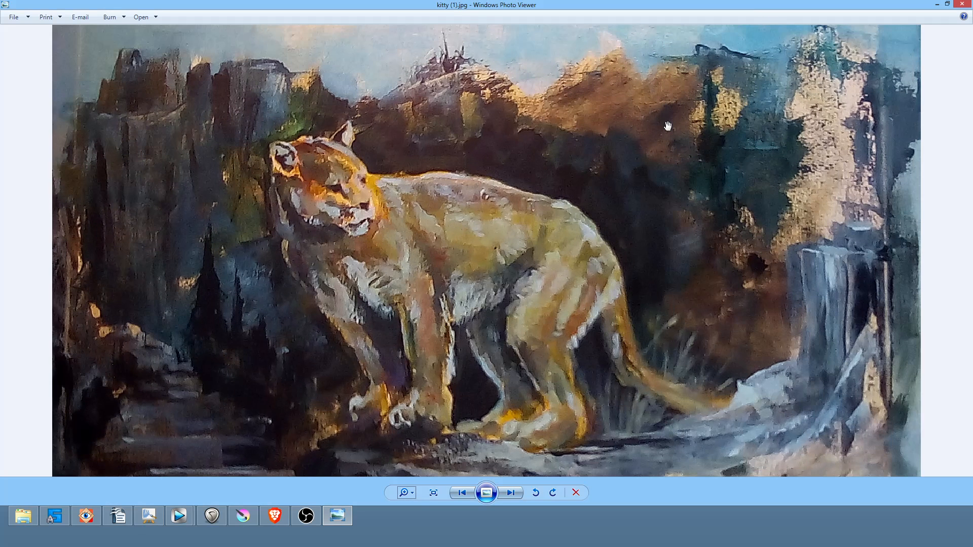
{"action": "scroll", "coordinate": [670, 127], "scroll_direction": "down", "scroll_amount": 2}
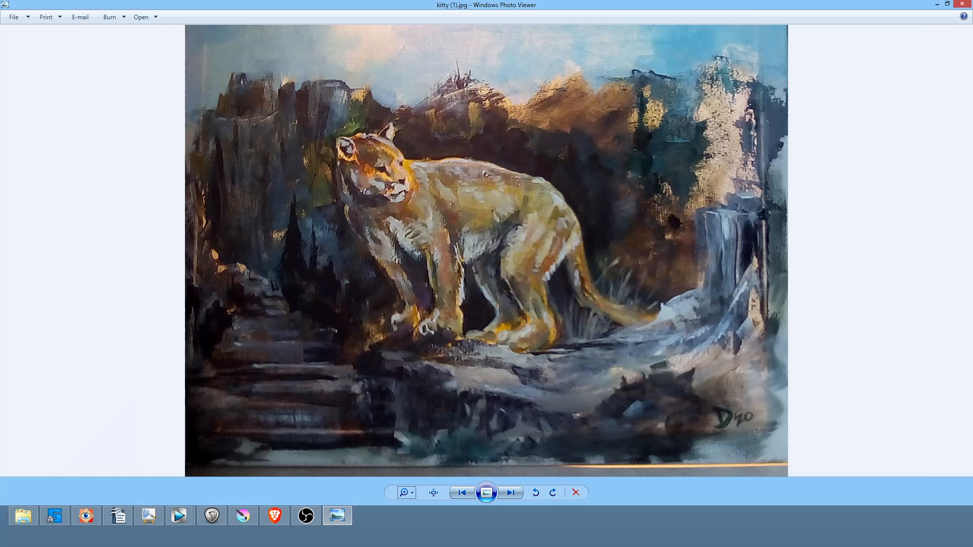
{"action": "left_click", "coordinate": [962, 4]}
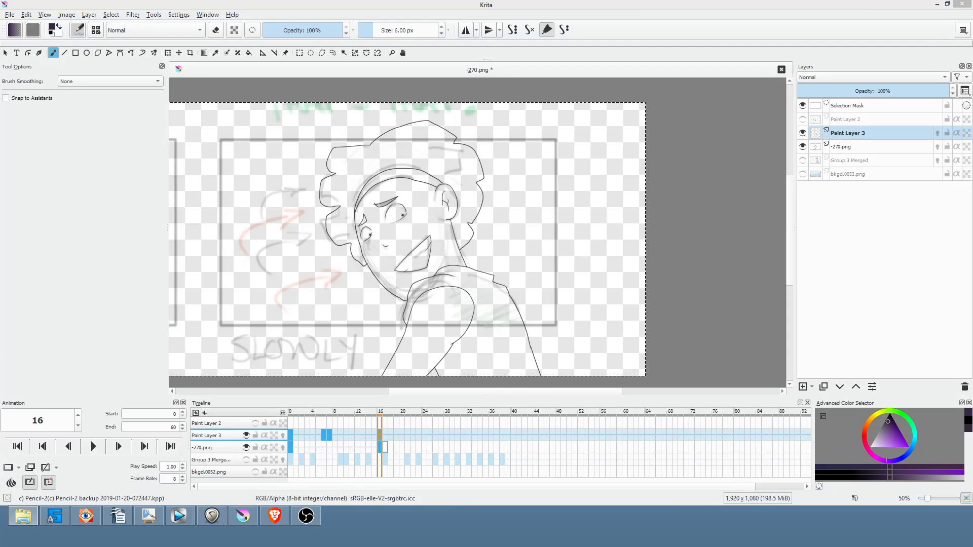
- Open kitty (1).jpg in Krita as a new document and view the whole painting at 25% zoom
{"action": "left_click_drag", "start_coordinate": [409, 163], "coordinate": [357, 294]}
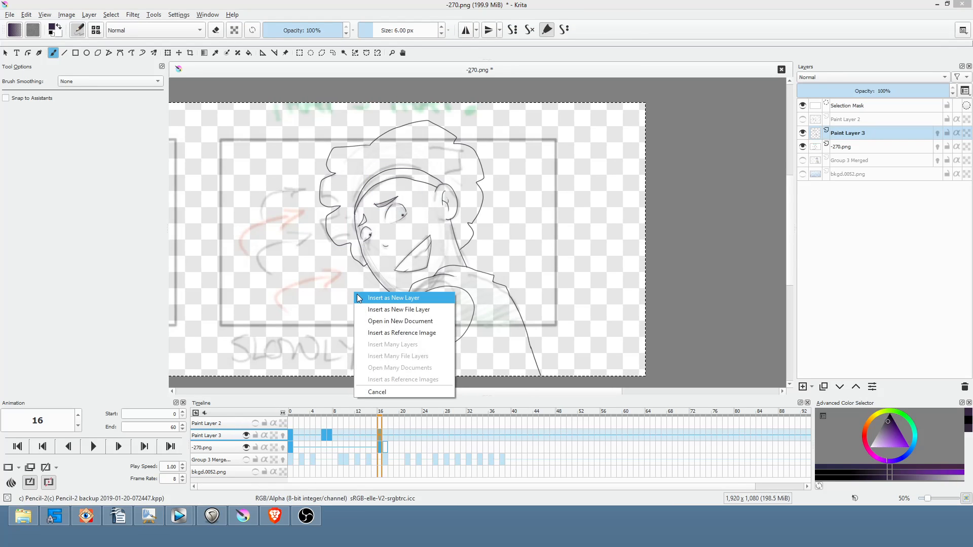
{"action": "left_click", "coordinate": [372, 320]}
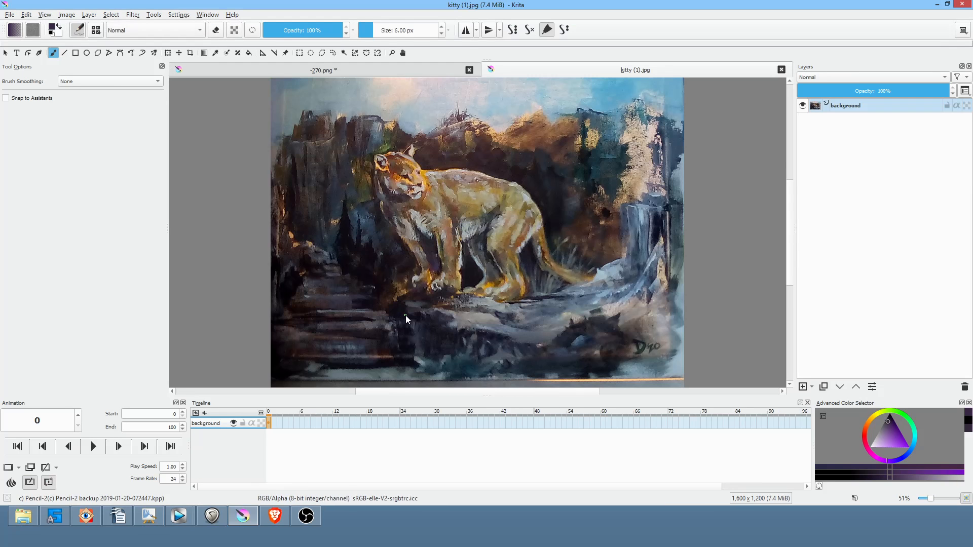
{"action": "scroll", "coordinate": [488, 254], "scroll_direction": "down", "scroll_amount": 1}
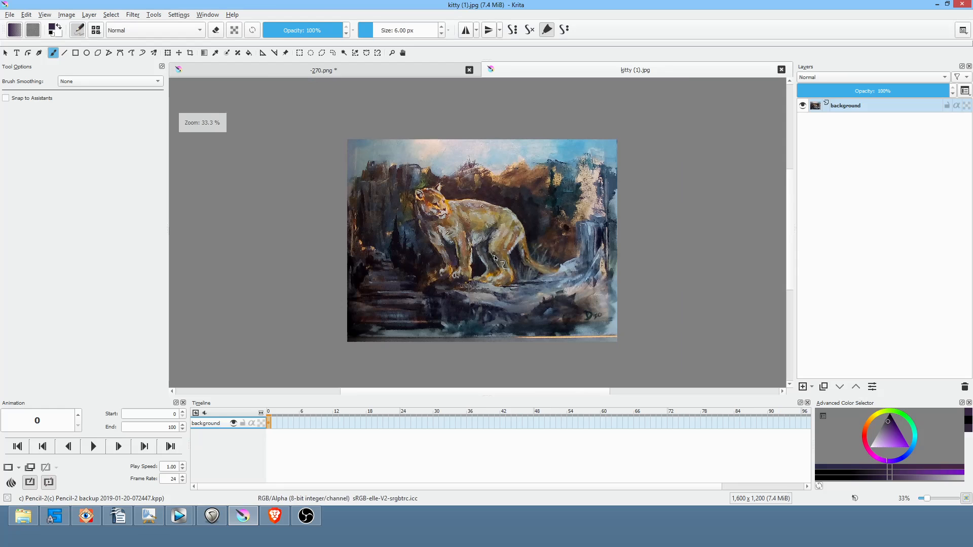
{"action": "scroll", "coordinate": [574, 259], "scroll_direction": "down", "scroll_amount": 1}
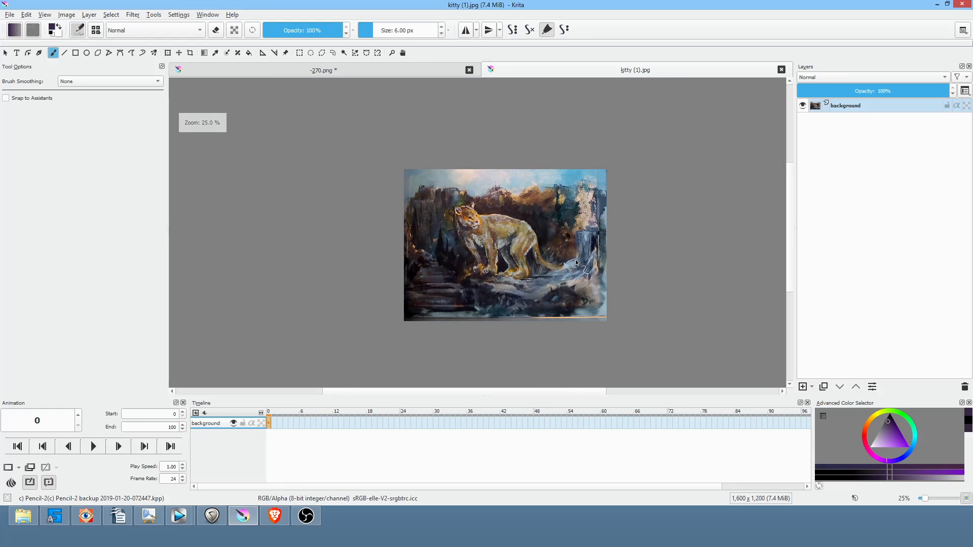
{"action": "left_click_drag", "start_coordinate": [574, 273], "coordinate": [510, 248]}
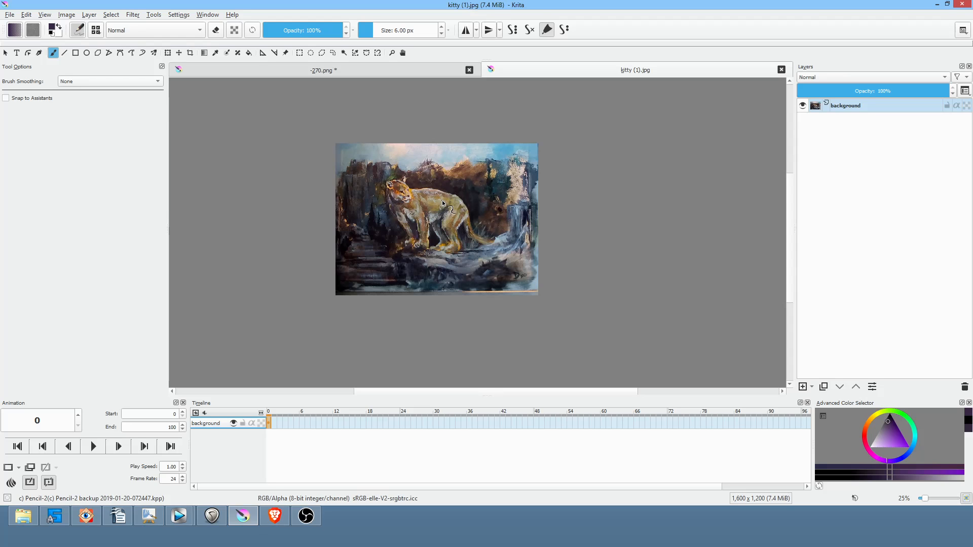
- Examine the paint strokes on the cougar's face and shoulder up close, and compare them with the whole picture
{"action": "scroll", "coordinate": [441, 200], "scroll_direction": "up", "scroll_amount": 1}
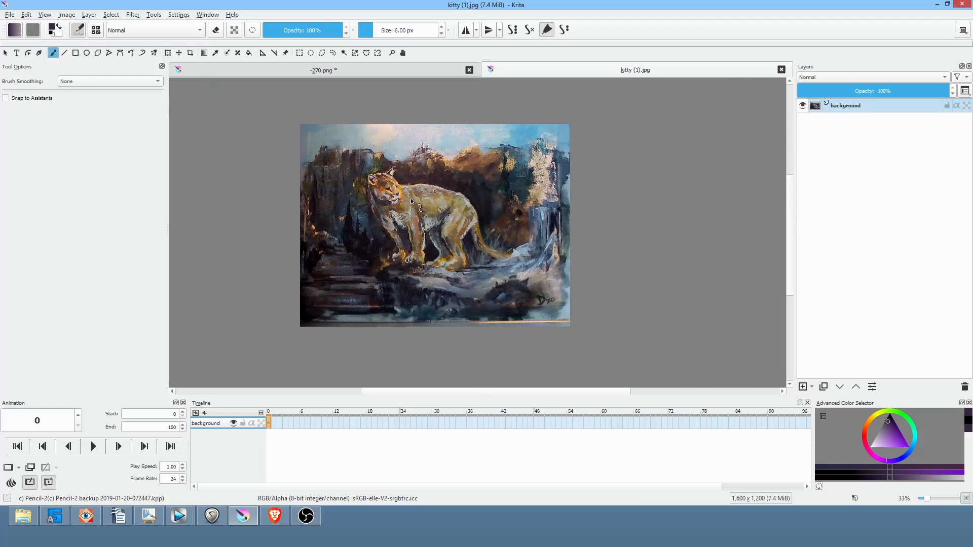
{"action": "scroll", "coordinate": [411, 197], "scroll_direction": "up", "scroll_amount": 6}
{"action": "left_click_drag", "start_coordinate": [412, 196], "coordinate": [646, 234]}
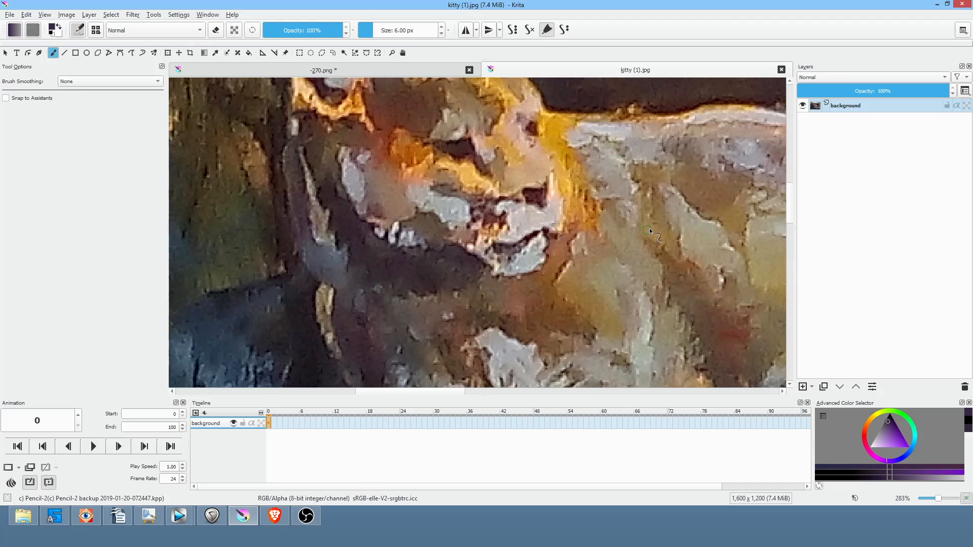
{"action": "mouse_move", "coordinate": [702, 198]}
{"action": "left_mouse_down"}
{"action": "mouse_move", "coordinate": [521, 224]}
{"action": "mouse_move", "coordinate": [550, 167]}
{"action": "mouse_move", "coordinate": [543, 99]}
{"action": "mouse_move", "coordinate": [483, 132]}
{"action": "mouse_move", "coordinate": [497, 72]}
{"action": "mouse_move", "coordinate": [472, 193]}
{"action": "left_mouse_up"}
{"action": "scroll", "coordinate": [527, 223], "scroll_direction": "down", "scroll_amount": 1}
{"action": "scroll", "coordinate": [482, 198], "scroll_direction": "down", "scroll_amount": 8}
{"action": "scroll", "coordinate": [489, 199], "scroll_direction": "up", "scroll_amount": 4}
{"action": "scroll", "coordinate": [491, 200], "scroll_direction": "down", "scroll_amount": 1}
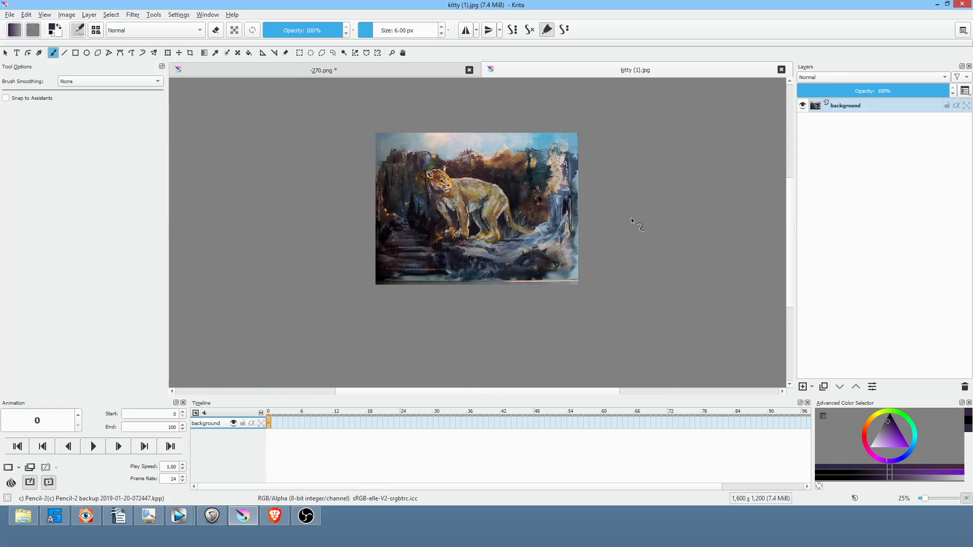
{"action": "scroll", "coordinate": [634, 214], "scroll_direction": "up", "scroll_amount": 1}
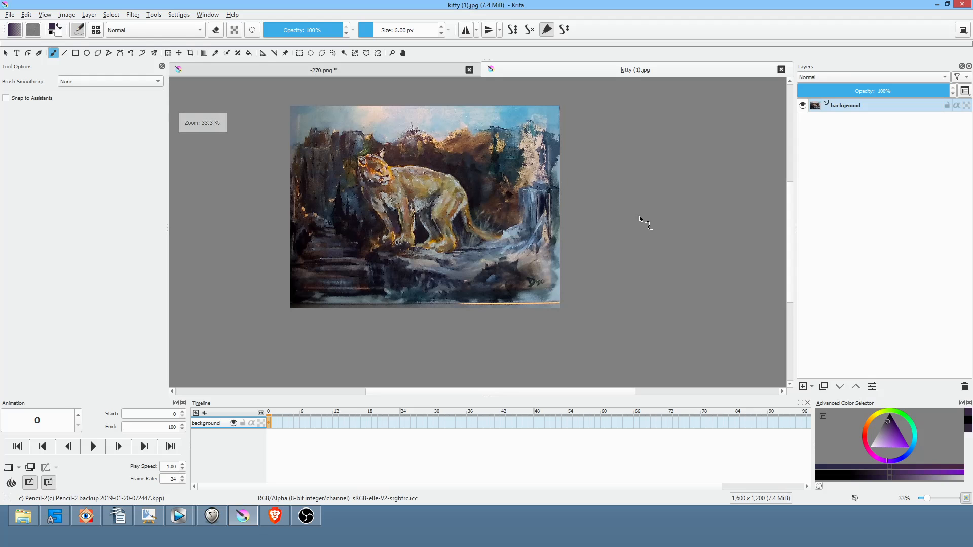
{"action": "left_click_drag", "start_coordinate": [634, 213], "coordinate": [693, 232]}
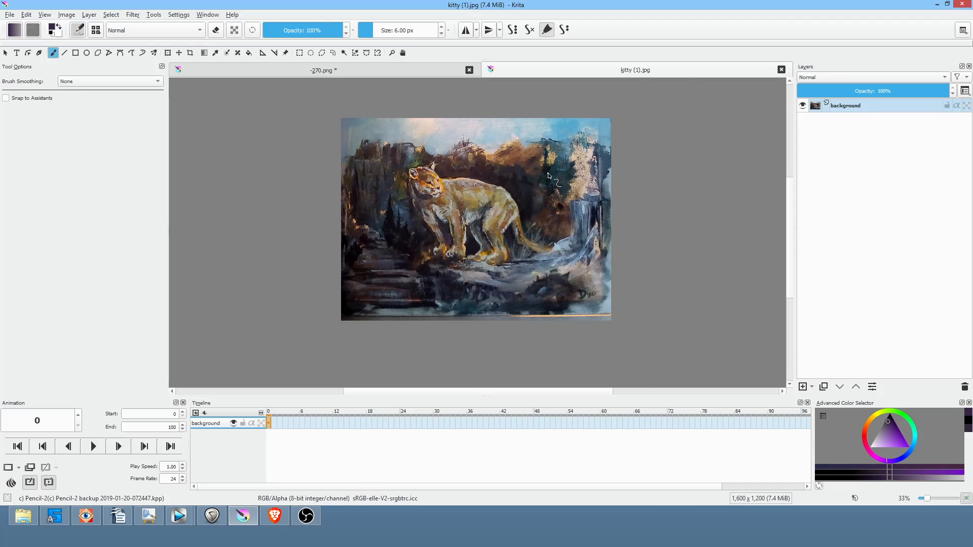
- Examine the colour patches and highlights on the cougar's back and flank at up to 200% zoom, and close kitty (1).jpg
{"action": "scroll", "coordinate": [535, 181], "scroll_direction": "up", "scroll_amount": 2}
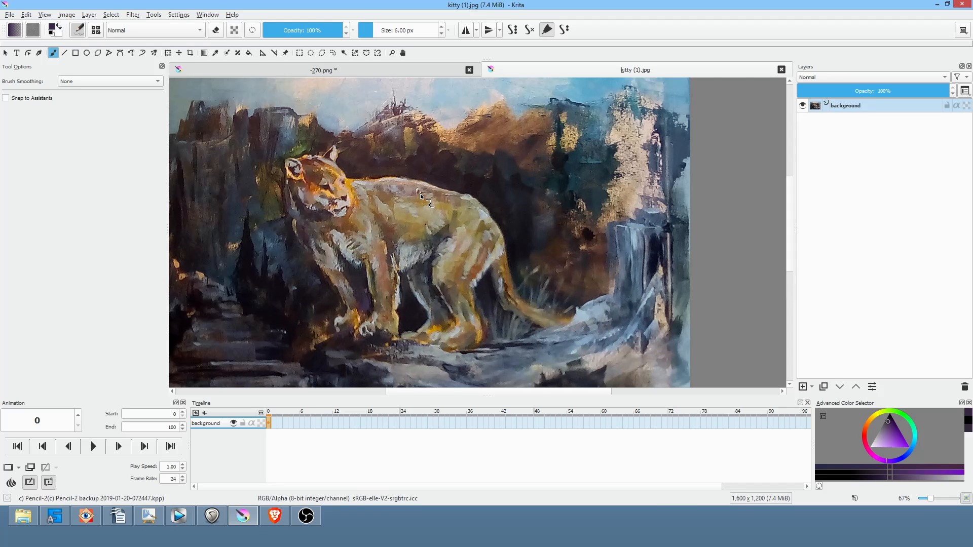
{"action": "scroll", "coordinate": [414, 194], "scroll_direction": "up", "scroll_amount": 1}
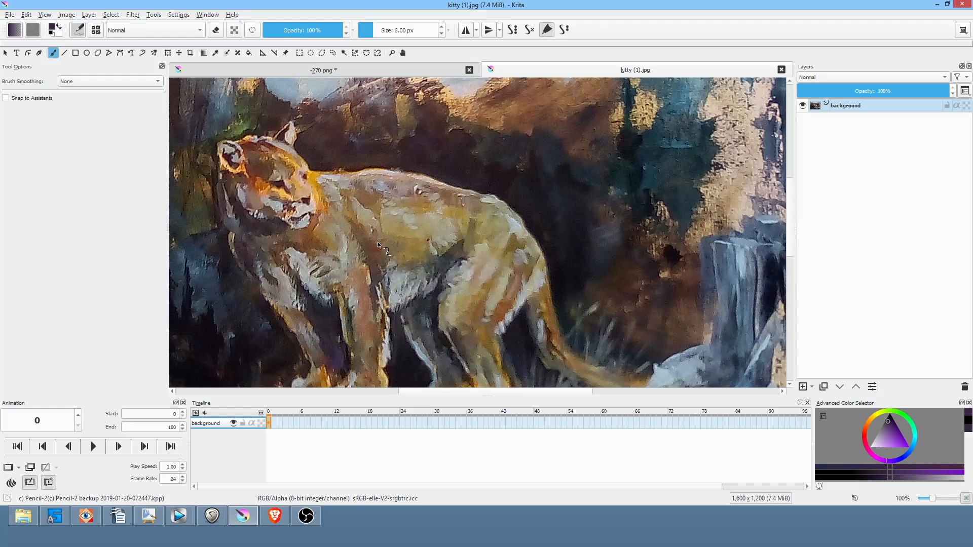
{"action": "left_click_drag", "start_coordinate": [375, 241], "coordinate": [388, 241]}
{"action": "scroll", "coordinate": [477, 231], "scroll_direction": "down", "scroll_amount": 2}
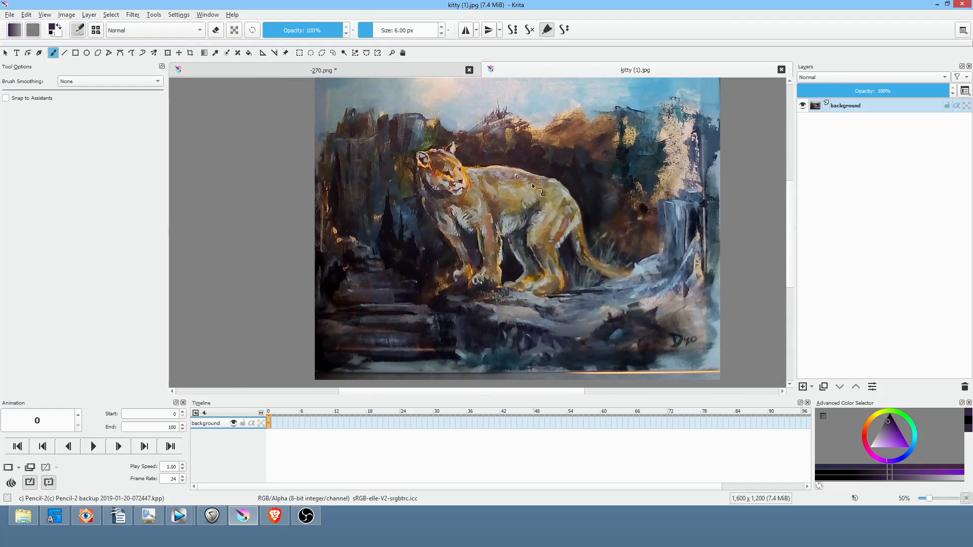
{"action": "scroll", "coordinate": [541, 179], "scroll_direction": "down", "scroll_amount": 2}
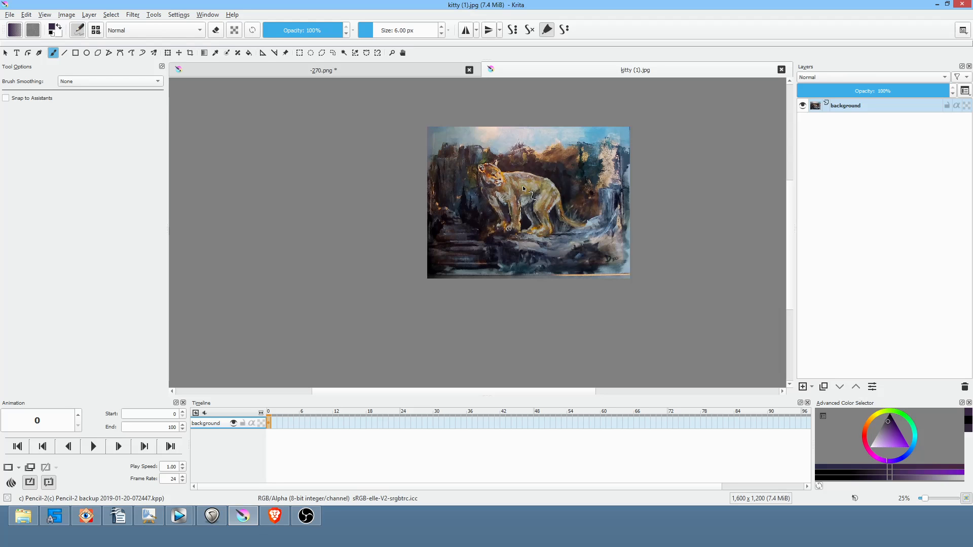
{"action": "left_click_drag", "start_coordinate": [574, 206], "coordinate": [530, 214]}
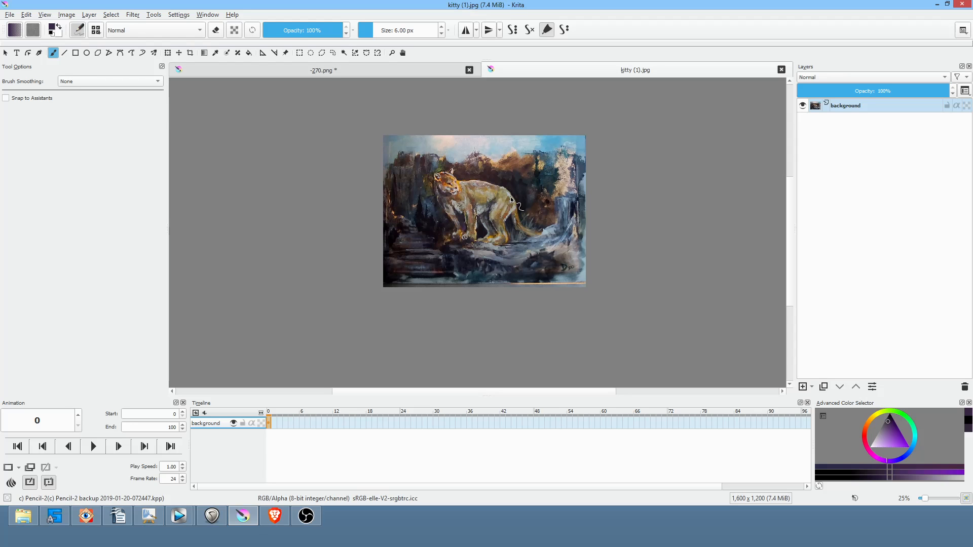
{"action": "scroll", "coordinate": [488, 188], "scroll_direction": "up", "scroll_amount": 3}
{"action": "scroll", "coordinate": [490, 195], "scroll_direction": "up", "scroll_amount": 3}
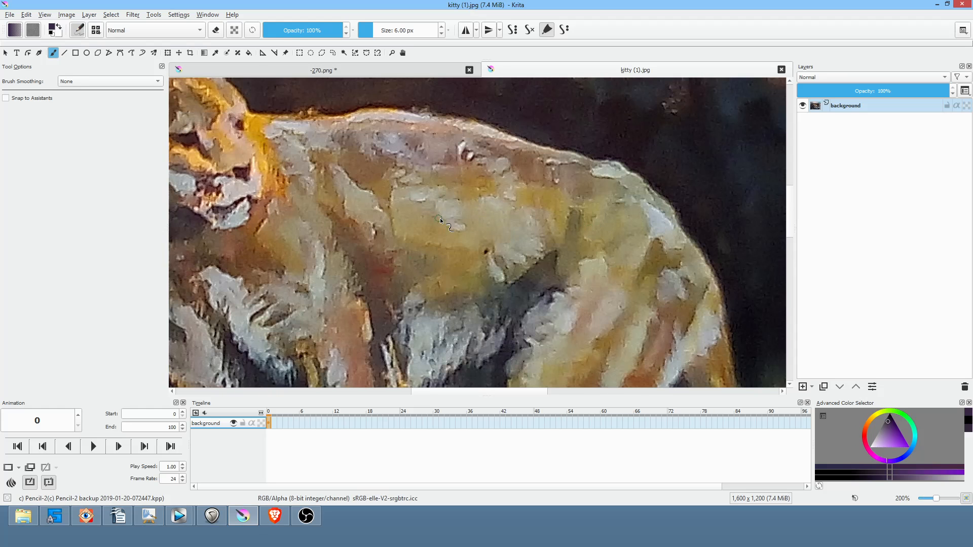
{"action": "left_click_drag", "start_coordinate": [438, 221], "coordinate": [581, 188]}
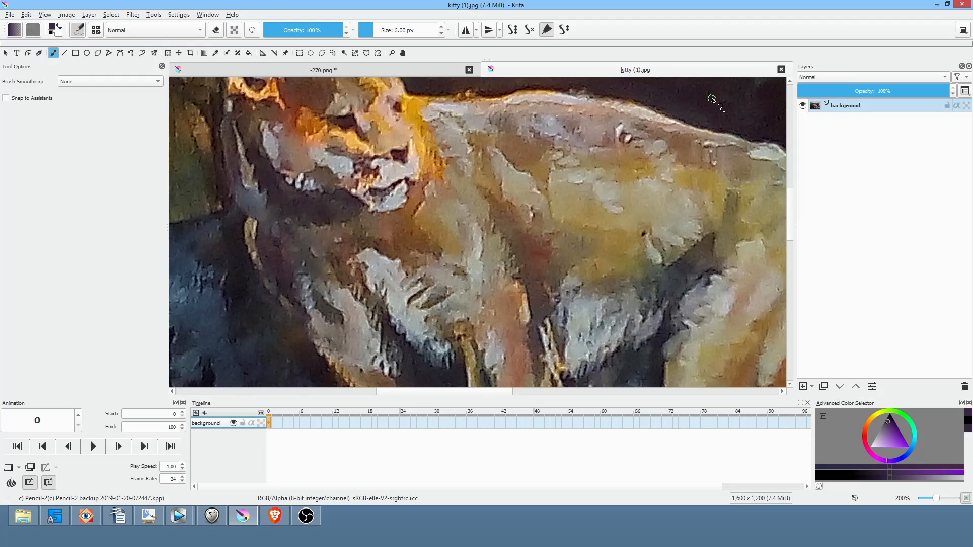
{"action": "left_click", "coordinate": [781, 69]}
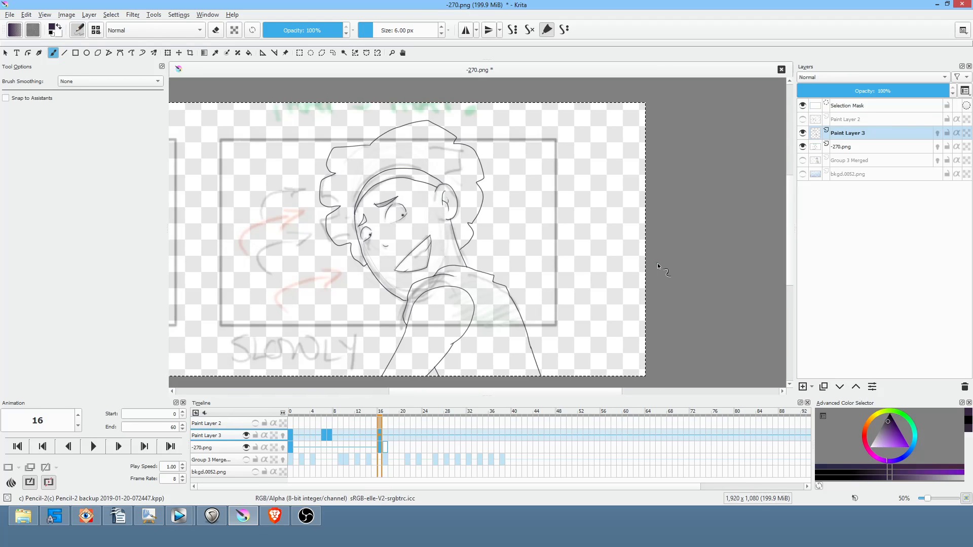
- Compare the Paint Layer 3 drawings on frames 0 and 16, and play the rough animation from frame 0
{"action": "left_click", "coordinate": [291, 435]}
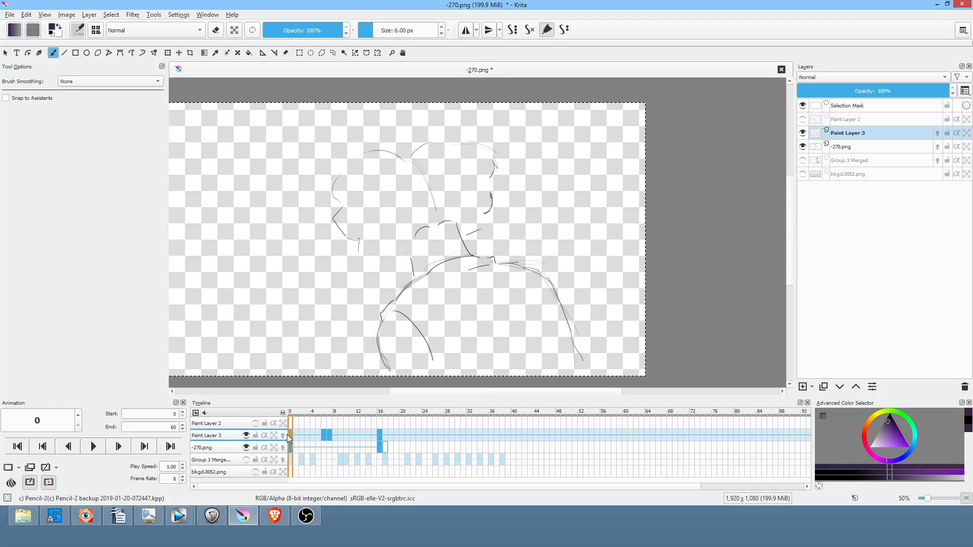
{"action": "left_click", "coordinate": [379, 434]}
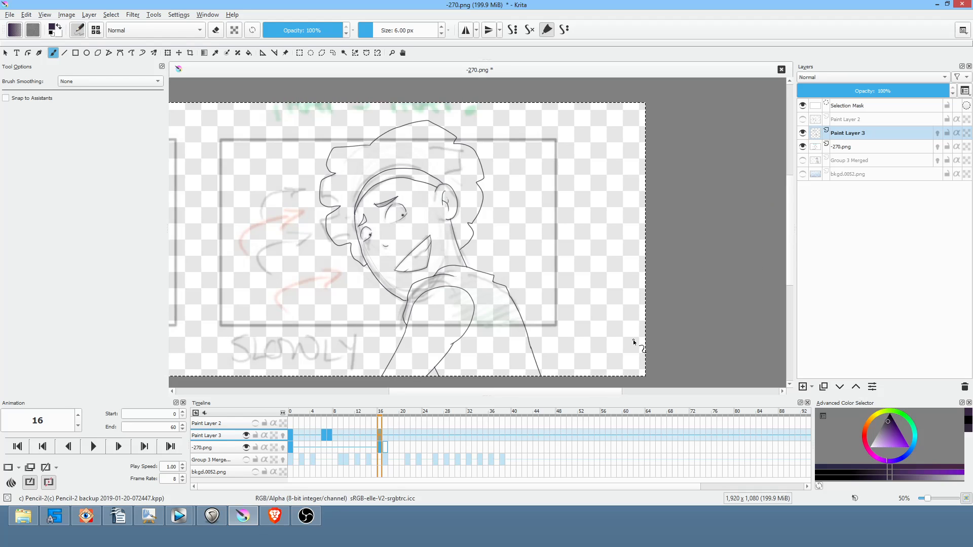
{"action": "left_click", "coordinate": [292, 430]}
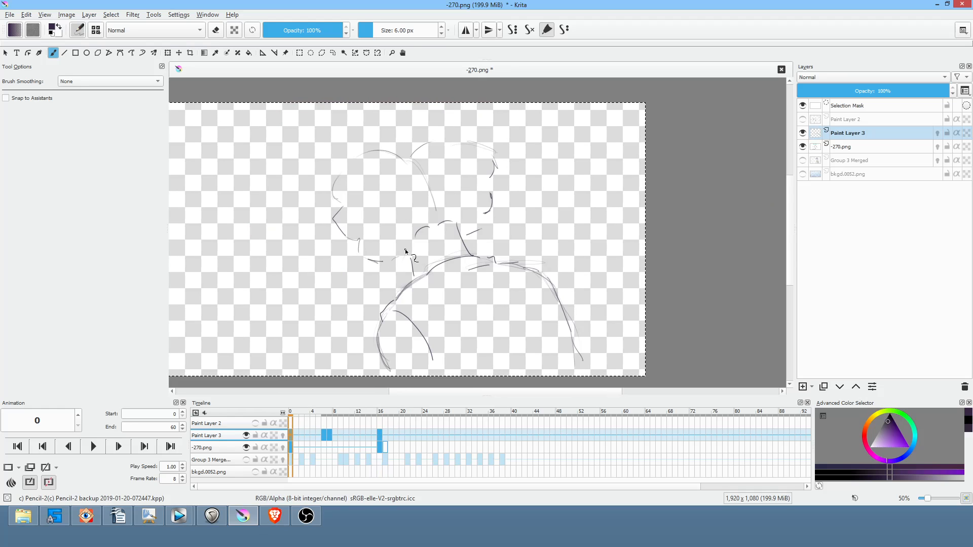
{"action": "mouse_move", "coordinate": [305, 412]}
{"action": "left_mouse_down"}
{"action": "mouse_move", "coordinate": [400, 415]}
{"action": "mouse_move", "coordinate": [289, 428]}
{"action": "left_mouse_up"}
{"action": "key", "text": "space"}
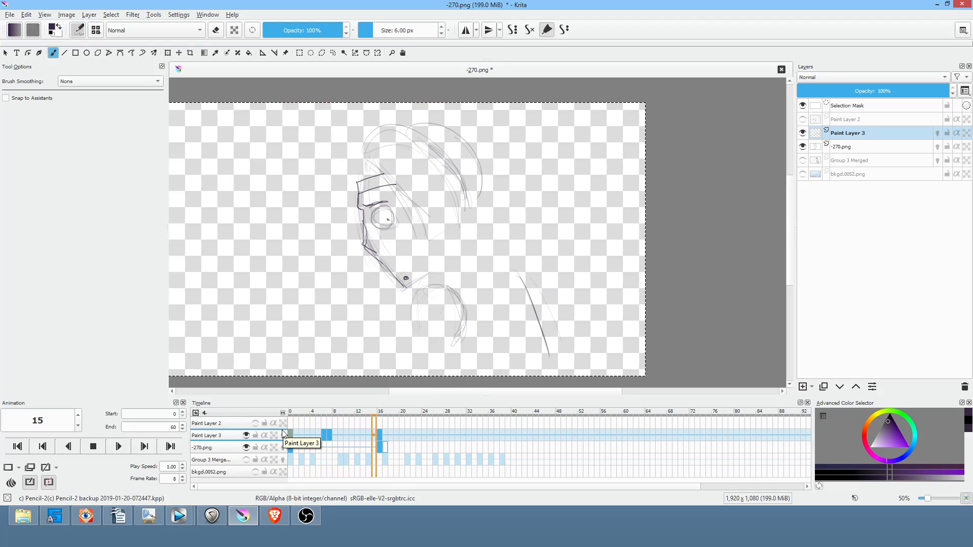
{"action": "key", "text": "space"}
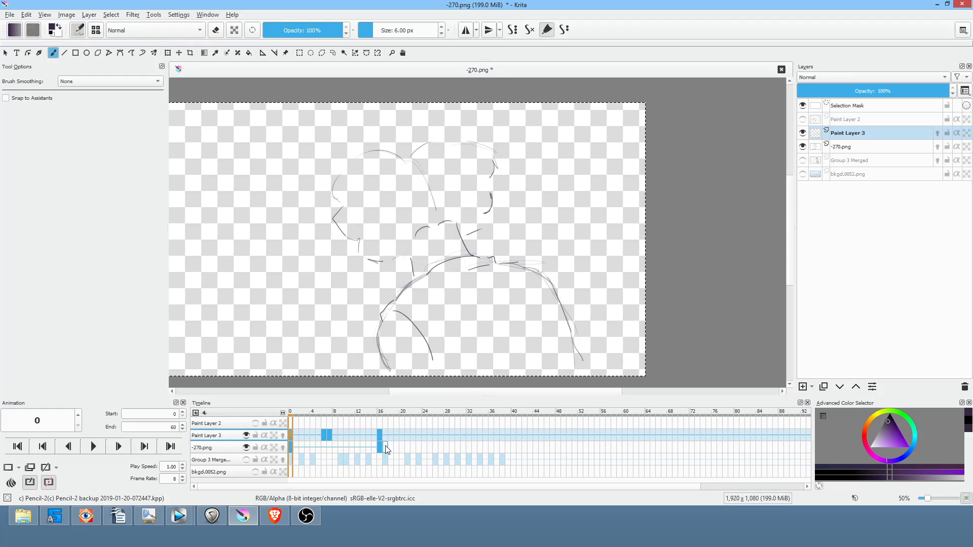
- Hide the -270.png layer and go to the Paint Layer 3 drawing on frame 7
{"action": "left_click", "coordinate": [247, 448]}
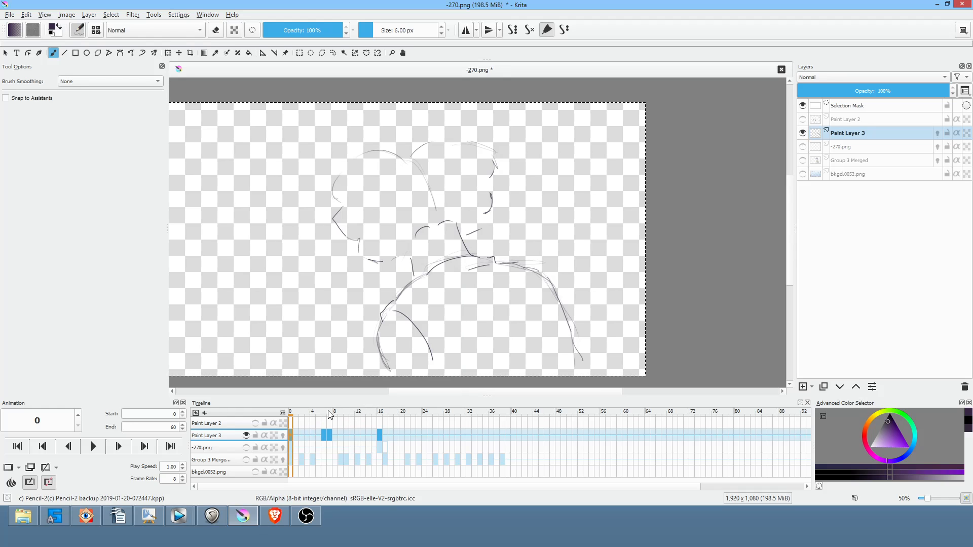
{"action": "mouse_move", "coordinate": [317, 425]}
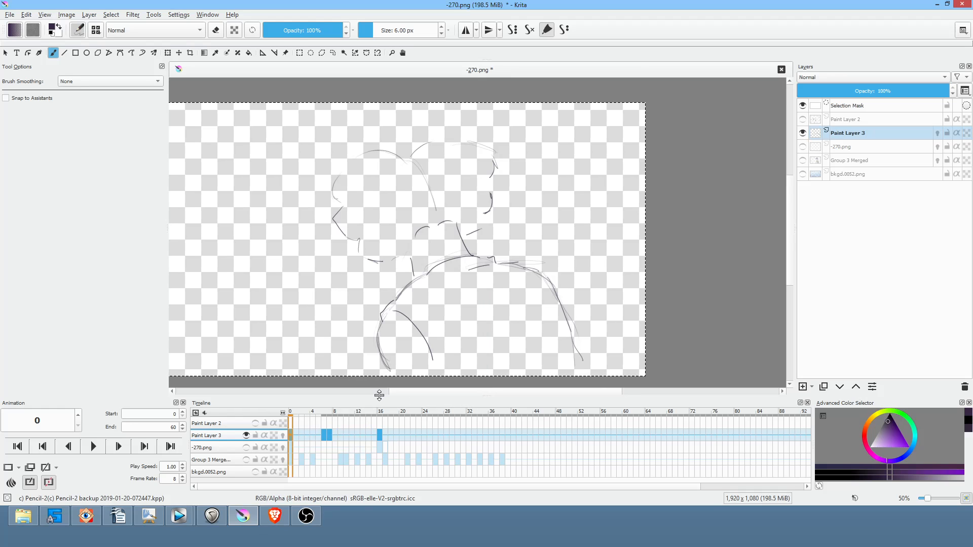
{"action": "left_click", "coordinate": [330, 435]}
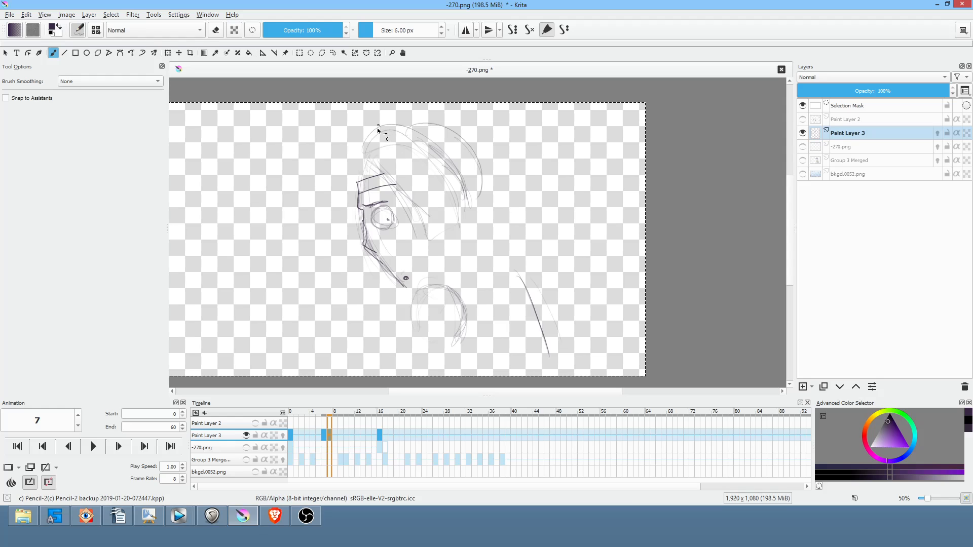
- Sketch the outer hair contour at the back of the head and a rounded front tuft on frame 7
{"action": "mouse_move", "coordinate": [442, 119]}
{"action": "left_mouse_down"}
{"action": "mouse_move", "coordinate": [482, 147]}
{"action": "mouse_move", "coordinate": [498, 184]}
{"action": "mouse_move", "coordinate": [490, 198]}
{"action": "left_mouse_up"}
{"action": "mouse_move", "coordinate": [367, 126]}
{"action": "left_mouse_down"}
{"action": "mouse_move", "coordinate": [360, 157]}
{"action": "mouse_move", "coordinate": [443, 218]}
{"action": "left_mouse_up"}
{"action": "mouse_move", "coordinate": [357, 151]}
{"action": "left_mouse_down"}
{"action": "mouse_move", "coordinate": [357, 137]}
{"action": "mouse_move", "coordinate": [381, 119]}
{"action": "mouse_move", "coordinate": [341, 140]}
{"action": "mouse_move", "coordinate": [335, 167]}
{"action": "mouse_move", "coordinate": [362, 173]}
{"action": "mouse_move", "coordinate": [375, 126]}
{"action": "mouse_move", "coordinate": [395, 157]}
{"action": "left_mouse_up"}
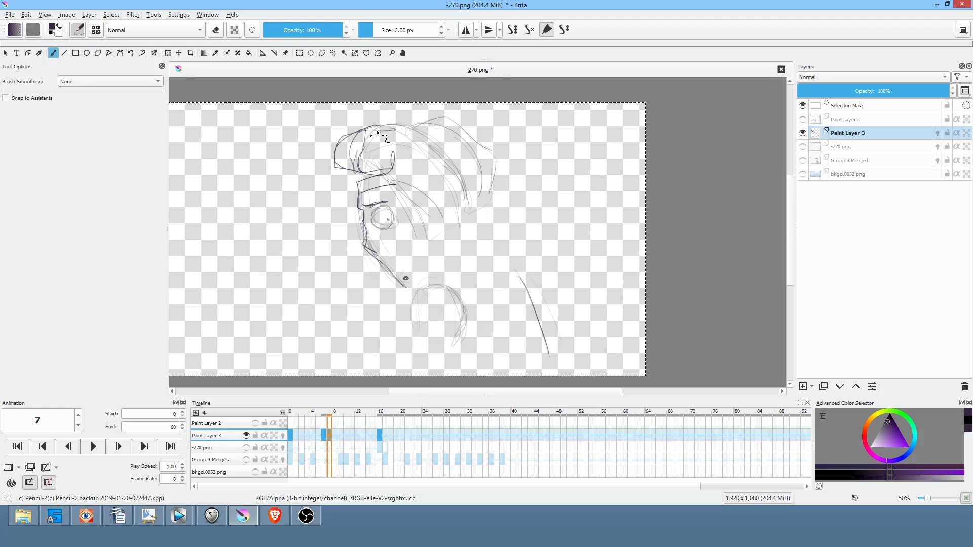
- Erase the front hair tuft on frame 7, then redraw a wider front hair outline and the lower hair edge behind the head
{"action": "key", "text": "p"}
{"action": "key", "text": "e"}
{"action": "mouse_move", "coordinate": [390, 114]}
{"action": "left_mouse_down"}
{"action": "mouse_move", "coordinate": [327, 178]}
{"action": "mouse_move", "coordinate": [440, 114]}
{"action": "left_mouse_up"}
{"action": "key", "text": "b"}
{"action": "key", "text": "e"}
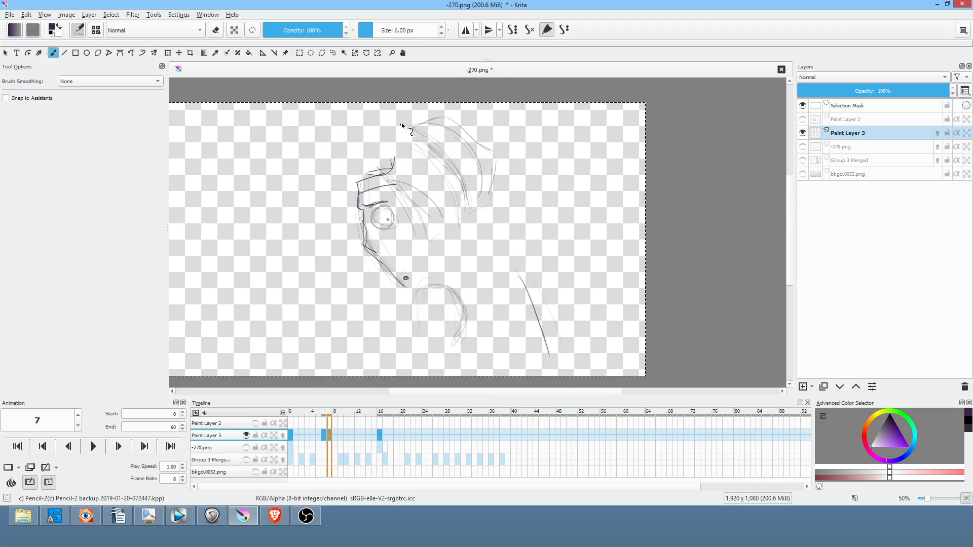
{"action": "mouse_move", "coordinate": [342, 165]}
{"action": "left_mouse_down"}
{"action": "mouse_move", "coordinate": [391, 122]}
{"action": "mouse_move", "coordinate": [424, 123]}
{"action": "mouse_move", "coordinate": [353, 174]}
{"action": "left_mouse_up"}
{"action": "left_click_drag", "start_coordinate": [492, 186], "coordinate": [493, 211]}
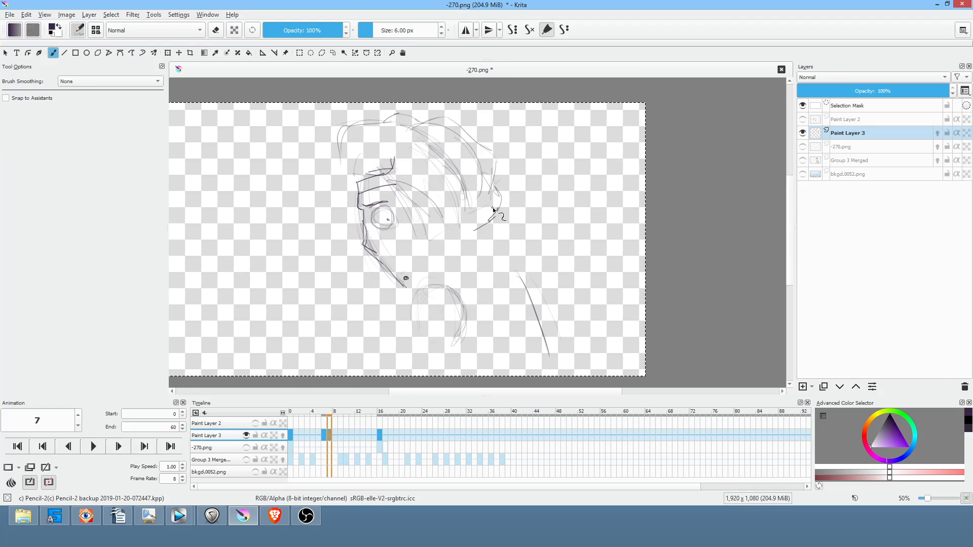
- Flip between the drawings on frames 0 and 6, and mark the hair edge along the face side of the head on frame 6
{"action": "key", "text": "comma"}
{"action": "key", "text": "comma"}
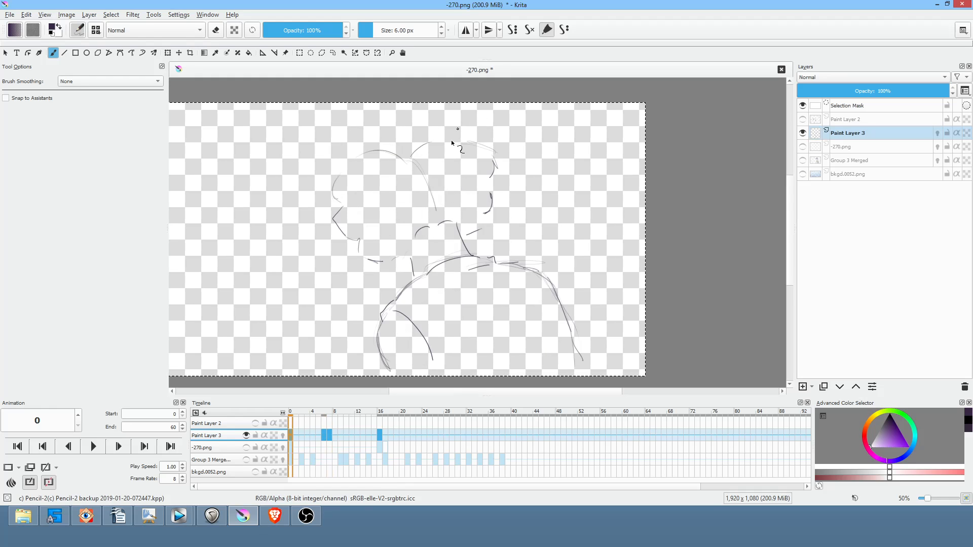
{"action": "key", "text": "period"}
{"action": "key", "text": "comma"}
{"action": "key", "text": "period"}
{"action": "key", "text": "comma"}
{"action": "key", "text": "period"}
{"action": "key", "text": "comma"}
{"action": "key", "text": "period"}
{"action": "mouse_move", "coordinate": [374, 219]}
{"action": "left_mouse_down"}
{"action": "mouse_move", "coordinate": [361, 223]}
{"action": "mouse_move", "coordinate": [387, 244]}
{"action": "left_mouse_up"}
- Add short hair-edge marks at the back of the head on frame 6, checking their placement against frame 0
{"action": "key", "text": "comma"}
{"action": "key", "text": "period"}
{"action": "key", "text": "comma"}
{"action": "key", "text": "period"}
{"action": "key", "text": "comma"}
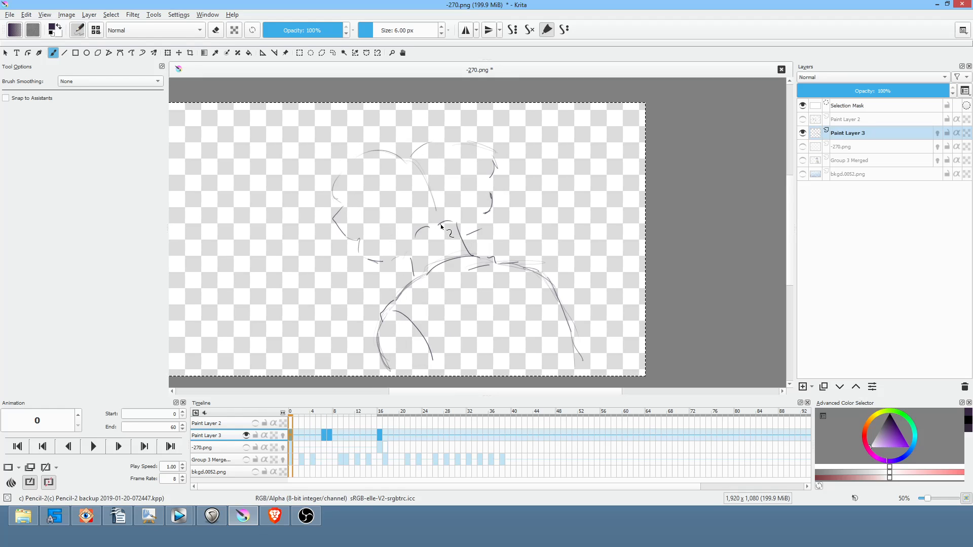
{"action": "key", "text": "period"}
{"action": "left_click_drag", "start_coordinate": [459, 233], "coordinate": [474, 227]}
{"action": "key", "text": "comma"}
{"action": "key", "text": "period"}
{"action": "key", "text": "comma"}
{"action": "key", "text": "period"}
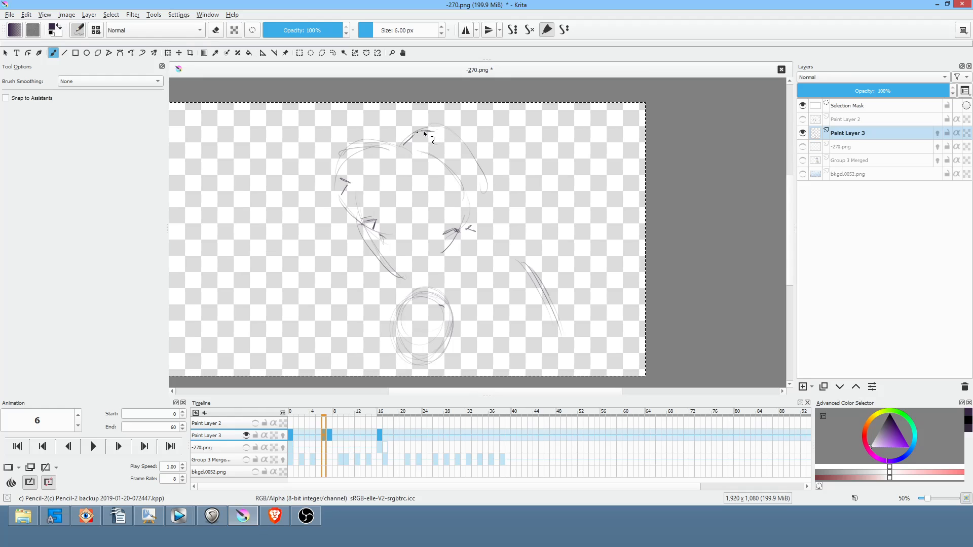
- Draw an upward arrow beside the head on frame 6 and check the drawing against frame 0
{"action": "left_click_drag", "start_coordinate": [564, 242], "coordinate": [568, 172]}
{"action": "mouse_move", "coordinate": [559, 183]}
{"action": "left_mouse_down"}
{"action": "mouse_move", "coordinate": [570, 169]}
{"action": "mouse_move", "coordinate": [575, 187]}
{"action": "left_mouse_up"}
{"action": "key", "text": "comma"}
{"action": "key", "text": "period"}
- Examine how the head moves through the Paint Layer 3 drawings on frames 0, 6, 7 and 16
{"action": "key", "text": "period"}
{"action": "key", "text": "period"}
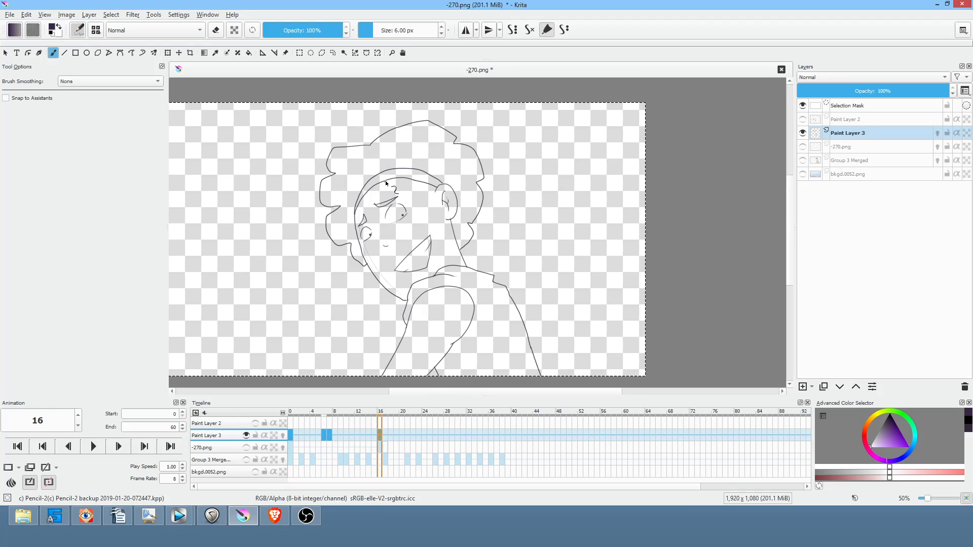
{"action": "key", "text": "comma"}
{"action": "key", "text": "comma"}
{"action": "key", "text": "comma"}
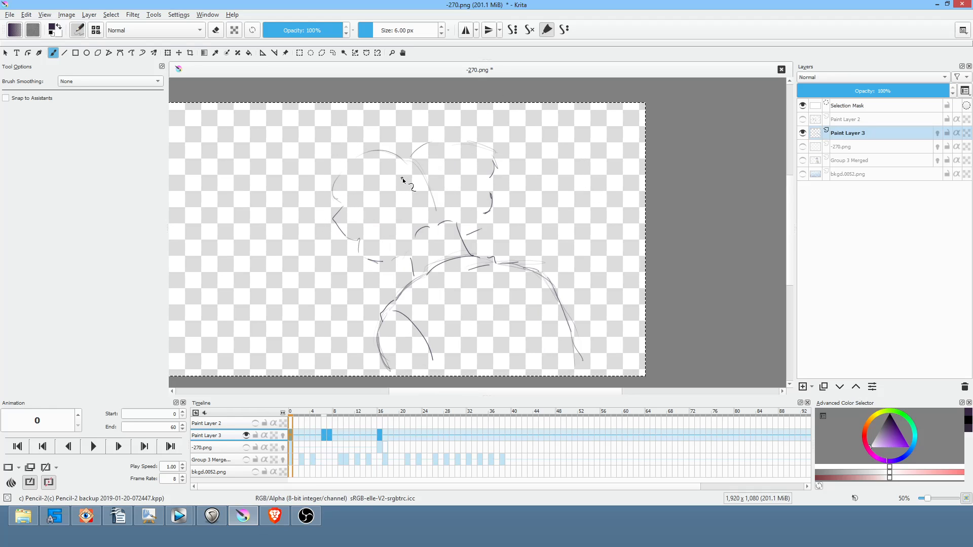
{"action": "key", "text": "period"}
{"action": "key", "text": "period"}
{"action": "key", "text": "period"}
{"action": "key", "text": "comma"}
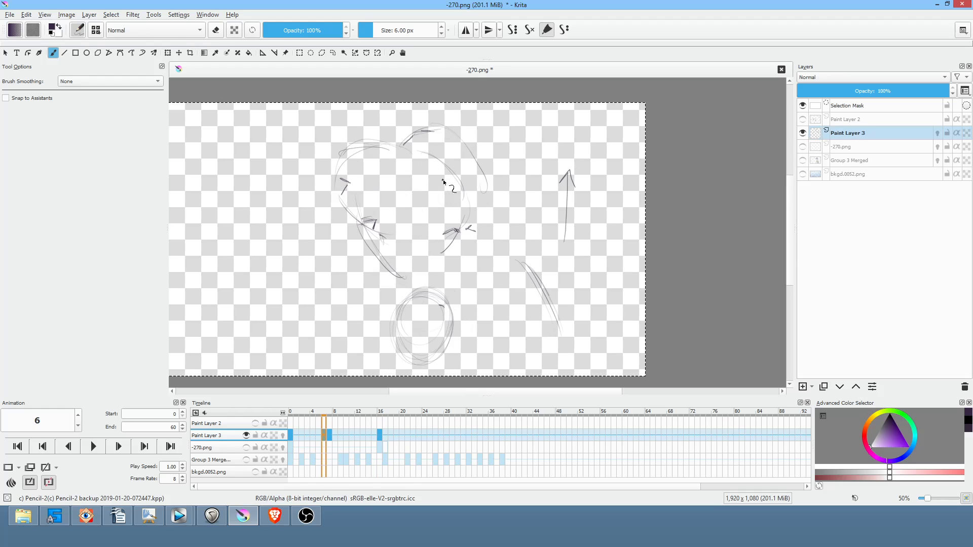
{"action": "key", "text": "period"}
{"action": "key", "text": "comma"}
{"action": "key", "text": "comma"}
{"action": "key", "text": "period"}
{"action": "key", "text": "comma"}
{"action": "key", "text": "period"}
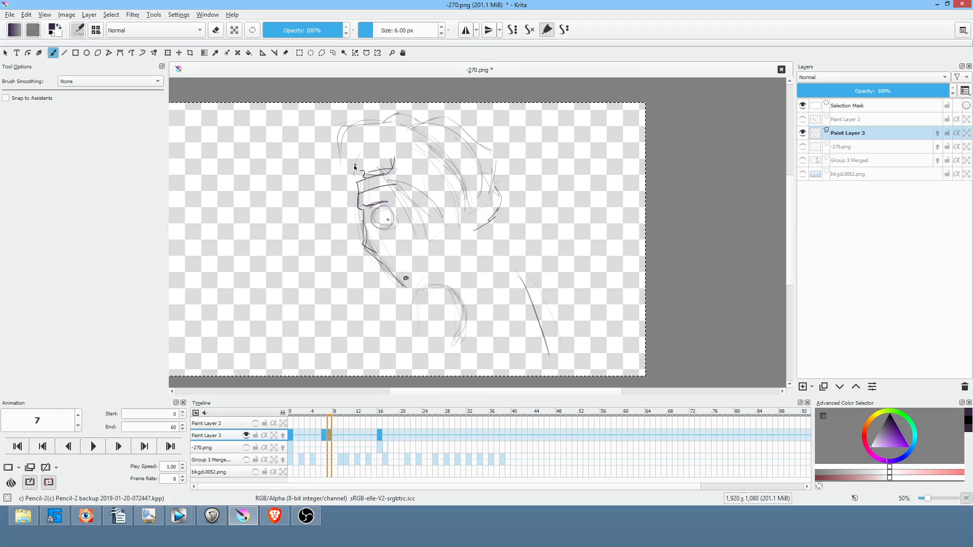
- Extend the front hair outline and the back hair contour on frame 7, comparing it with frame 6
{"action": "mouse_move", "coordinate": [335, 134]}
{"action": "left_mouse_down"}
{"action": "mouse_move", "coordinate": [339, 175]}
{"action": "mouse_move", "coordinate": [357, 165]}
{"action": "mouse_move", "coordinate": [336, 142]}
{"action": "mouse_move", "coordinate": [342, 120]}
{"action": "mouse_move", "coordinate": [383, 115]}
{"action": "left_mouse_up"}
{"action": "left_click_drag", "start_coordinate": [500, 166], "coordinate": [476, 196]}
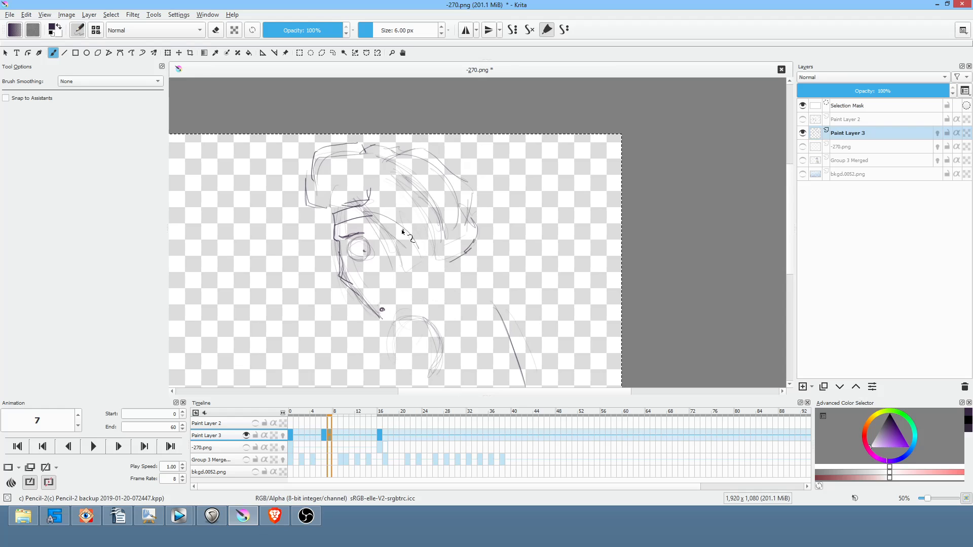
{"action": "key", "text": "comma"}
{"action": "key", "text": "period"}
- Sketch the lower hair edge along the jaw on frame 6 and the hair edge at the nape on frame 7
{"action": "key", "text": "comma"}
{"action": "left_click_drag", "start_coordinate": [358, 264], "coordinate": [381, 283]}
{"action": "key", "text": "period"}
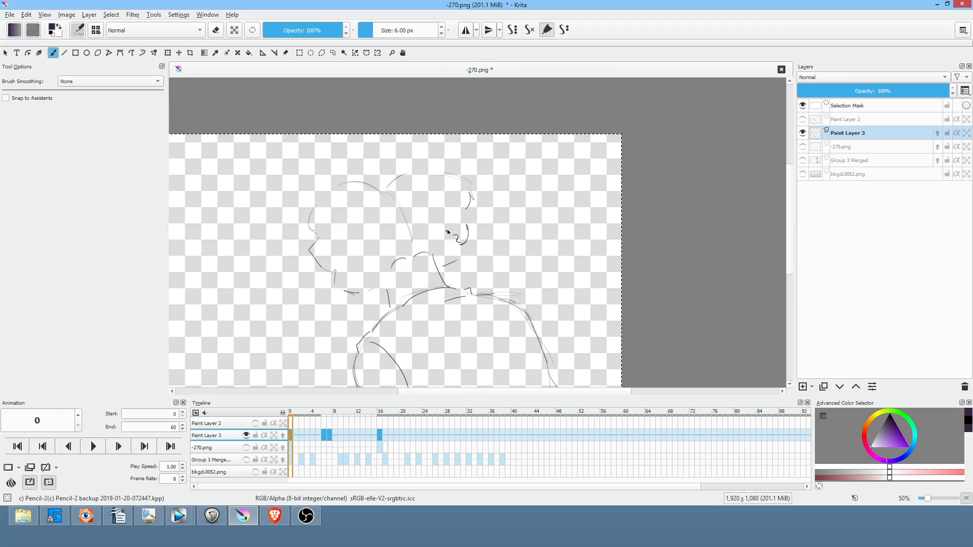
{"action": "key", "text": "comma"}
{"action": "key", "text": "period"}
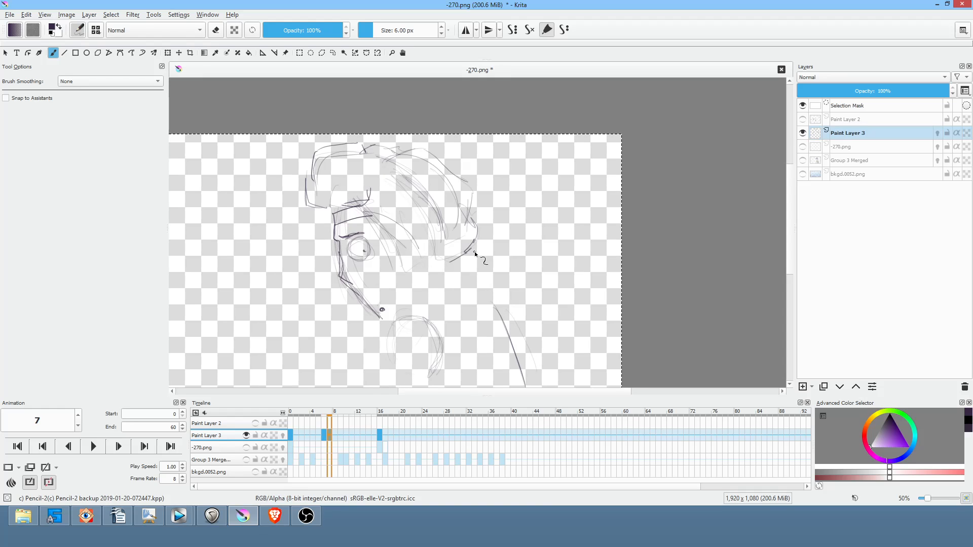
{"action": "mouse_move", "coordinate": [475, 256]}
{"action": "left_mouse_down"}
{"action": "mouse_move", "coordinate": [438, 267]}
{"action": "mouse_move", "coordinate": [408, 242]}
{"action": "mouse_move", "coordinate": [466, 244]}
{"action": "mouse_move", "coordinate": [471, 218]}
{"action": "mouse_move", "coordinate": [404, 212]}
{"action": "mouse_move", "coordinate": [433, 265]}
{"action": "left_mouse_up"}
- Play the rough animation from frame 0 and stop it
{"action": "key", "text": "comma"}
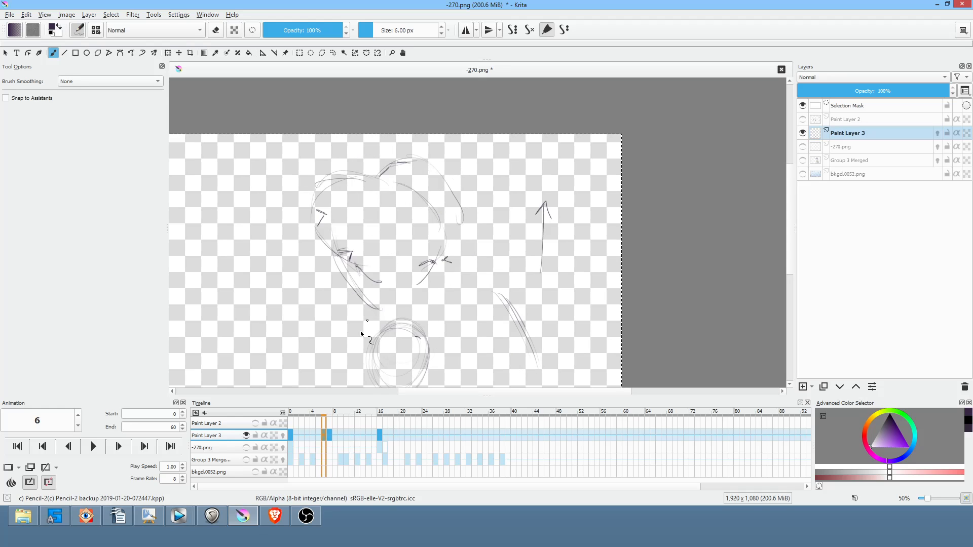
{"action": "left_click", "coordinate": [291, 435]}
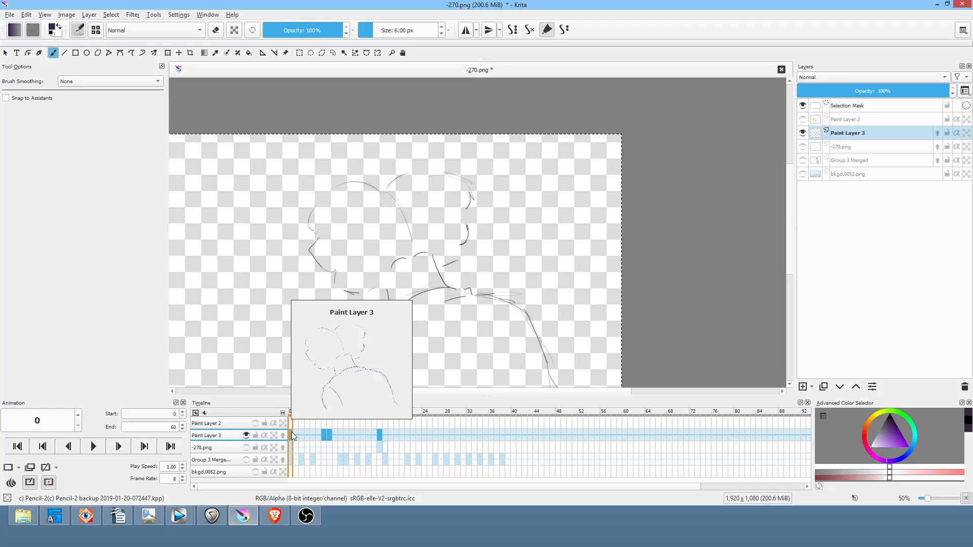
{"action": "key", "text": "space"}
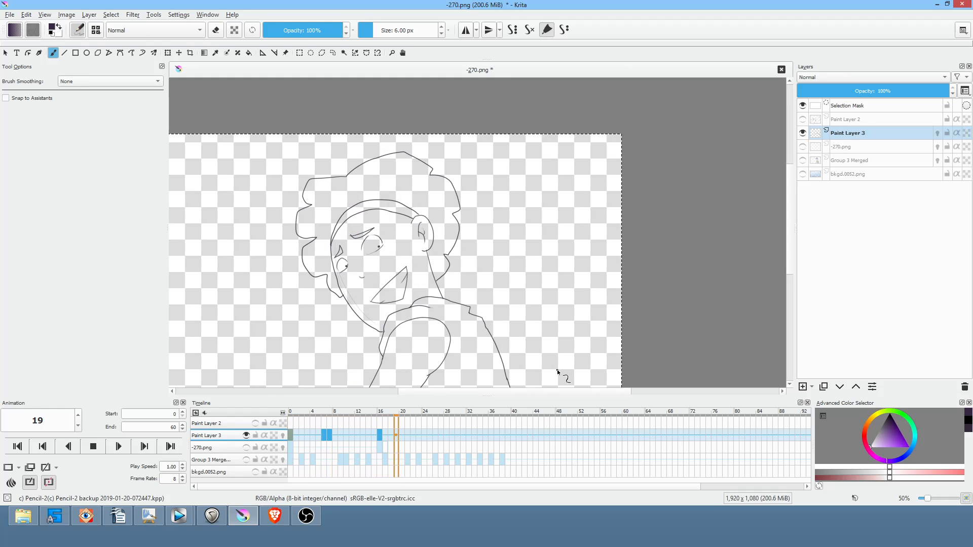
{"action": "key", "text": "space"}
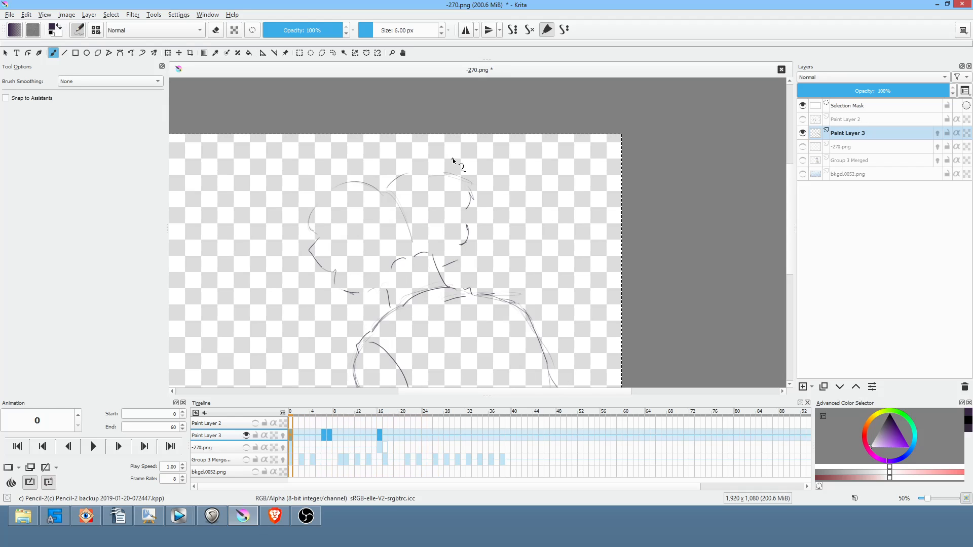
- Close the bottom of the hair outline on frame 6 and sketch the upper shoulder line below it
{"action": "key", "text": "period"}
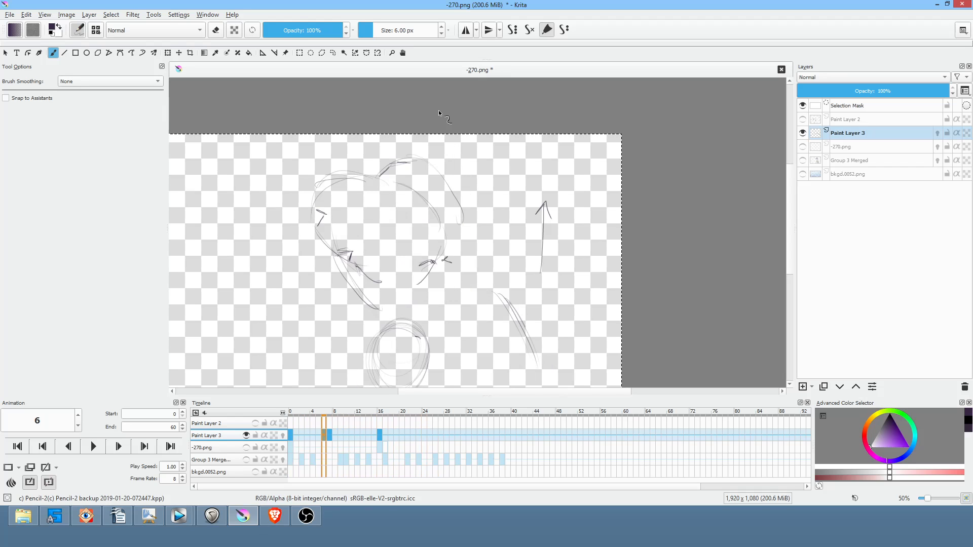
{"action": "left_click_drag", "start_coordinate": [390, 288], "coordinate": [413, 271]}
{"action": "key", "text": "comma"}
{"action": "key", "text": "period"}
{"action": "left_click_drag", "start_coordinate": [410, 306], "coordinate": [460, 281]}
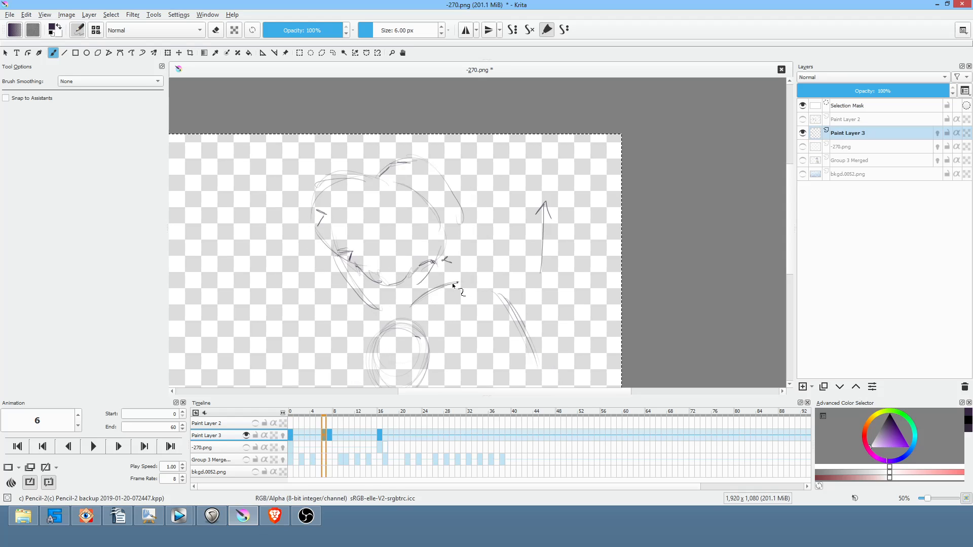
- Try sketching the upper shoulder line below the nape on frame 7, comparing it with frame 6
{"action": "key", "text": "period"}
{"action": "key", "text": "comma"}
{"action": "key", "text": "period"}
{"action": "left_click_drag", "start_coordinate": [436, 301], "coordinate": [458, 281]}
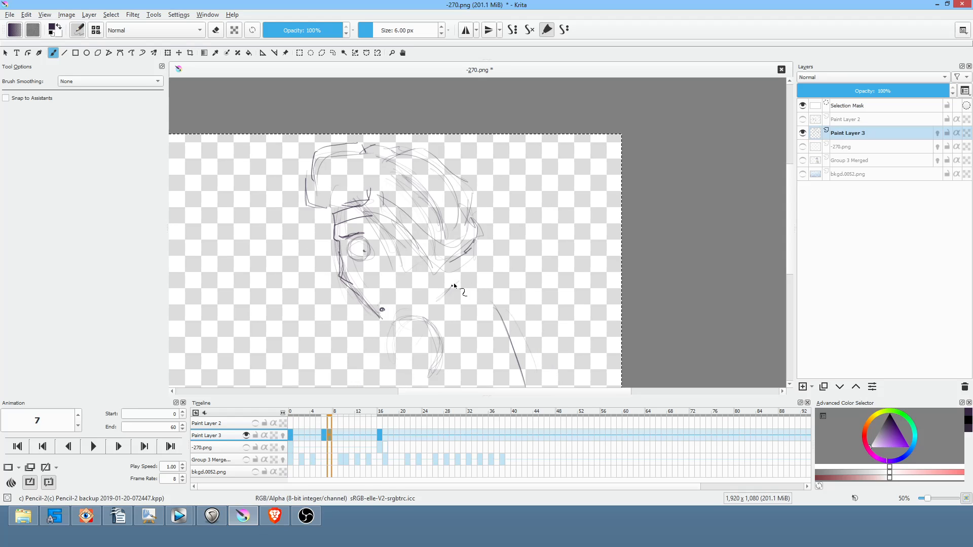
{"action": "key", "text": "comma"}
{"action": "key", "text": "period"}
{"action": "key", "text": "period"}
{"action": "key", "text": "comma"}
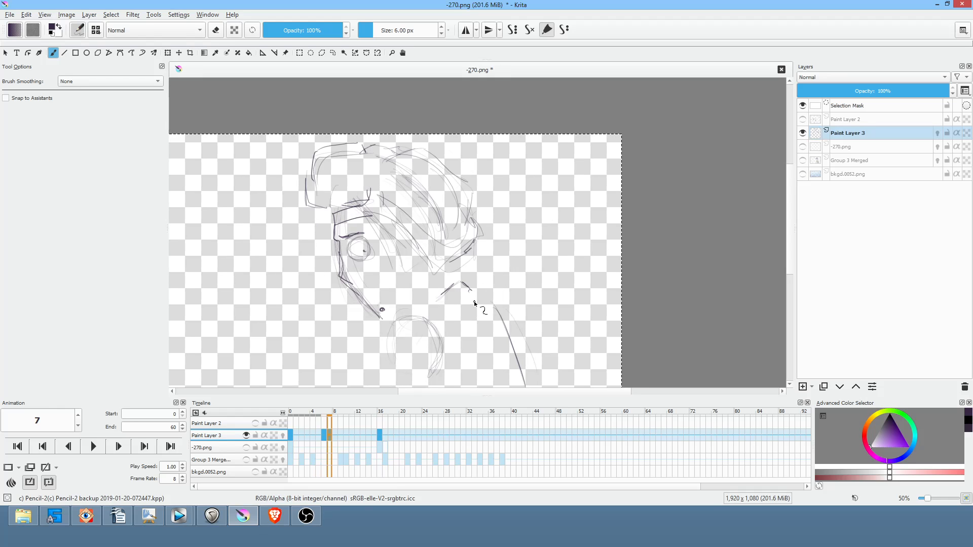
- Erase the shoulder strokes below the nape on frame 7 and return to the normal brush
{"action": "key", "text": "e"}
{"action": "left_click_drag", "start_coordinate": [464, 275], "coordinate": [432, 300]}
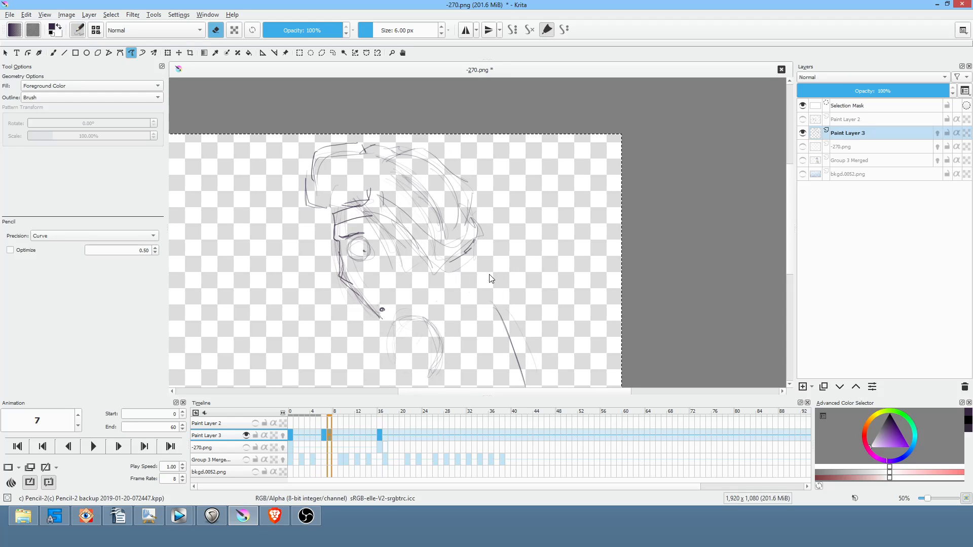
{"action": "key", "text": "b"}
{"action": "key", "text": "e"}
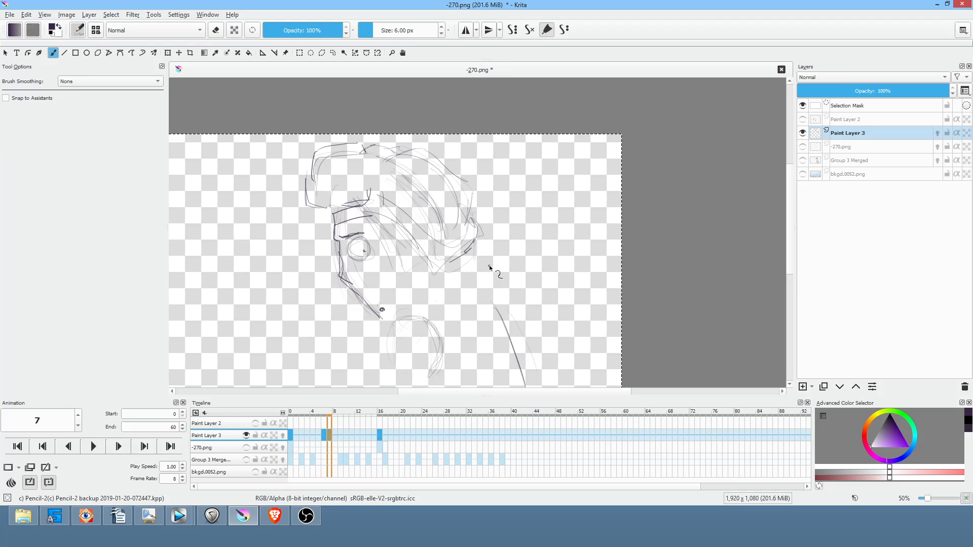
- Compare the head and shoulder drawings on frames 6 and 7
{"action": "key", "text": "Left"}
{"action": "key", "text": "Right"}
{"action": "key", "text": "Left"}
{"action": "key", "text": "Right"}
{"action": "key", "text": "Left"}
{"action": "key", "text": "Right"}
{"action": "key", "text": "Left"}
{"action": "key", "text": "Right"}
{"action": "key", "text": "Left"}
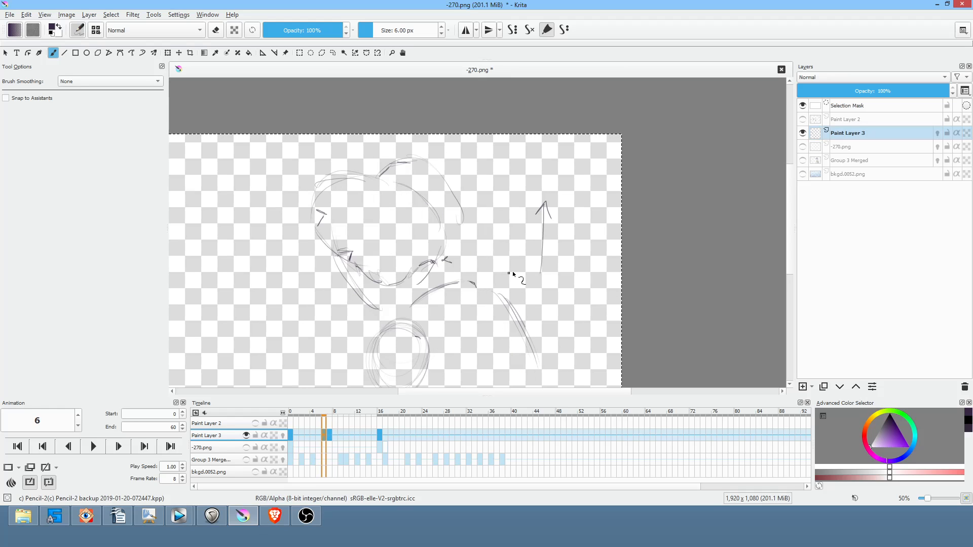
- Sketch the far shoulder slope and the outer arm contour on frame 6
{"action": "key", "text": "Left"}
{"action": "key", "text": "Right"}
{"action": "mouse_move", "coordinate": [491, 291]}
{"action": "left_mouse_down"}
{"action": "mouse_move", "coordinate": [503, 291]}
{"action": "mouse_move", "coordinate": [533, 337]}
{"action": "left_mouse_up"}
{"action": "left_click_drag", "start_coordinate": [564, 268], "coordinate": [578, 188]}
{"action": "left_click_drag", "start_coordinate": [542, 247], "coordinate": [557, 296]}
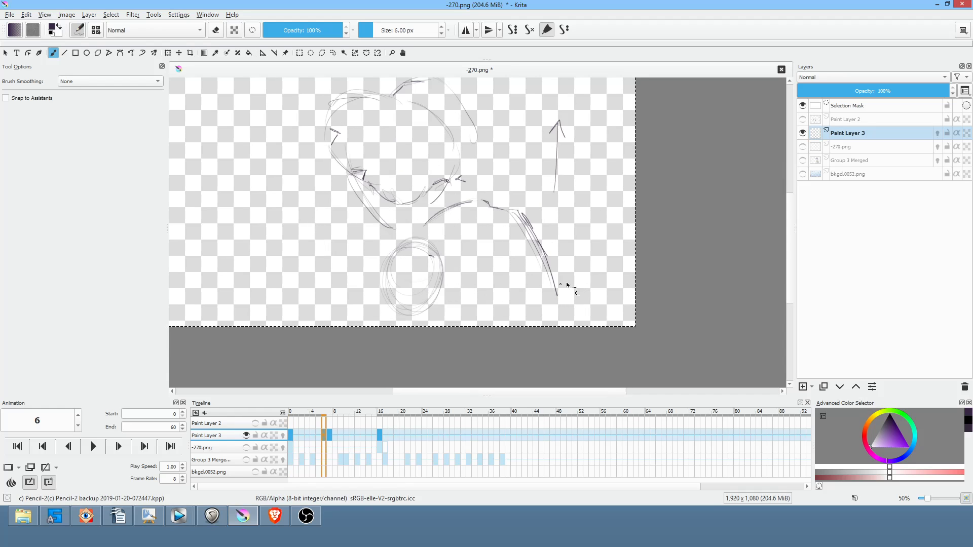
- Sketch the near shoulder and the top of the upper arm on frame 6, using frame 0 as reference
{"action": "key", "text": "Left"}
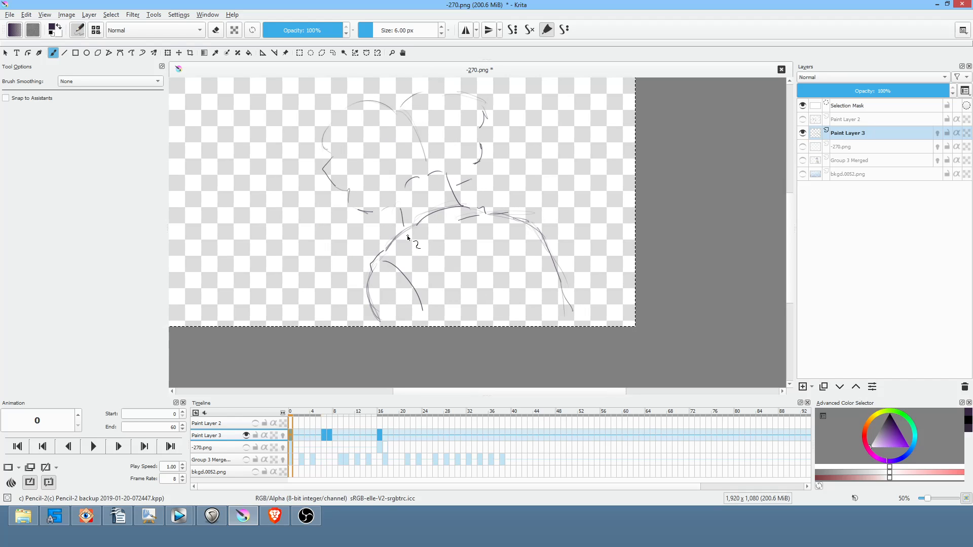
{"action": "key", "text": "Right"}
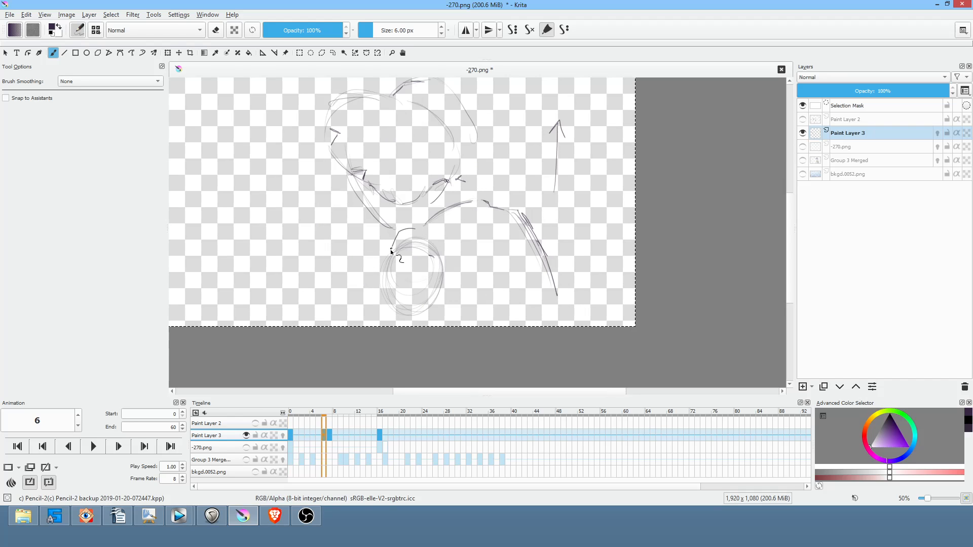
{"action": "mouse_move", "coordinate": [400, 250]}
{"action": "left_mouse_down"}
{"action": "mouse_move", "coordinate": [424, 242]}
{"action": "mouse_move", "coordinate": [437, 259]}
{"action": "left_mouse_up"}
- Reinforce the curved near-arm line on frame 0 and sketch additional curves alongside it
{"action": "key", "text": "Left"}
{"action": "mouse_move", "coordinate": [382, 263]}
{"action": "left_mouse_down"}
{"action": "mouse_move", "coordinate": [400, 269]}
{"action": "mouse_move", "coordinate": [420, 306]}
{"action": "left_mouse_up"}
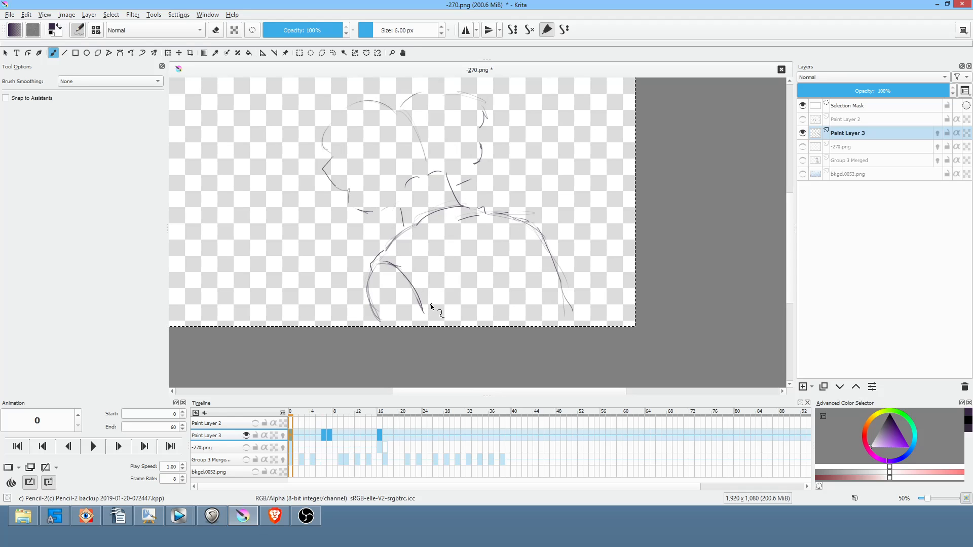
{"action": "mouse_move", "coordinate": [404, 253]}
{"action": "left_mouse_down"}
{"action": "mouse_move", "coordinate": [424, 270]}
{"action": "mouse_move", "coordinate": [438, 311]}
{"action": "left_mouse_up"}
- Connect the near shoulder to the upper back line on frame 6 and compare it with frame 0
{"action": "key", "text": "period"}
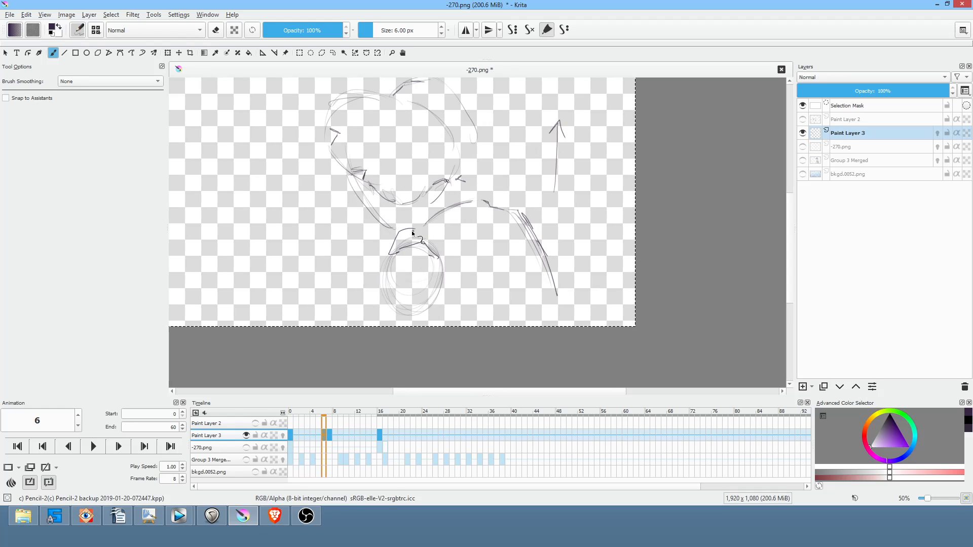
{"action": "mouse_move", "coordinate": [416, 227]}
{"action": "left_mouse_down"}
{"action": "mouse_move", "coordinate": [442, 209]}
{"action": "mouse_move", "coordinate": [490, 205]}
{"action": "mouse_move", "coordinate": [454, 218]}
{"action": "left_mouse_up"}
{"action": "key", "text": "comma"}
{"action": "key", "text": "period"}
{"action": "key", "text": "comma"}
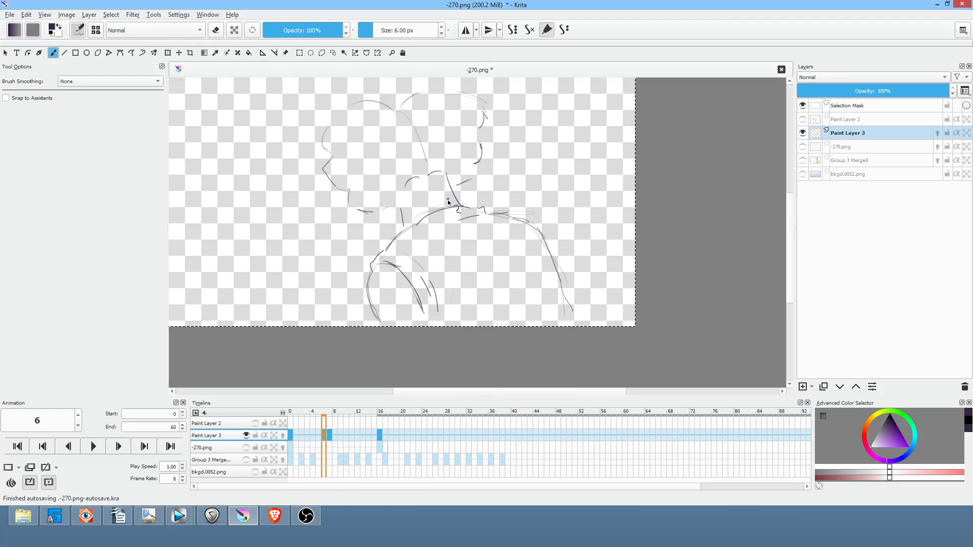
- Sketch the lower side lines of the near arm and a torso line beside it on frame 6
{"action": "key", "text": "period"}
{"action": "left_click_drag", "start_coordinate": [439, 304], "coordinate": [437, 325]}
{"action": "key", "text": "comma"}
{"action": "key", "text": "period"}
{"action": "left_click_drag", "start_coordinate": [453, 248], "coordinate": [451, 306]}
- Sketch the back-of-neck line and reinforce the far shoulder contour on frame 6, comparing it with frame 0
{"action": "key", "text": "comma"}
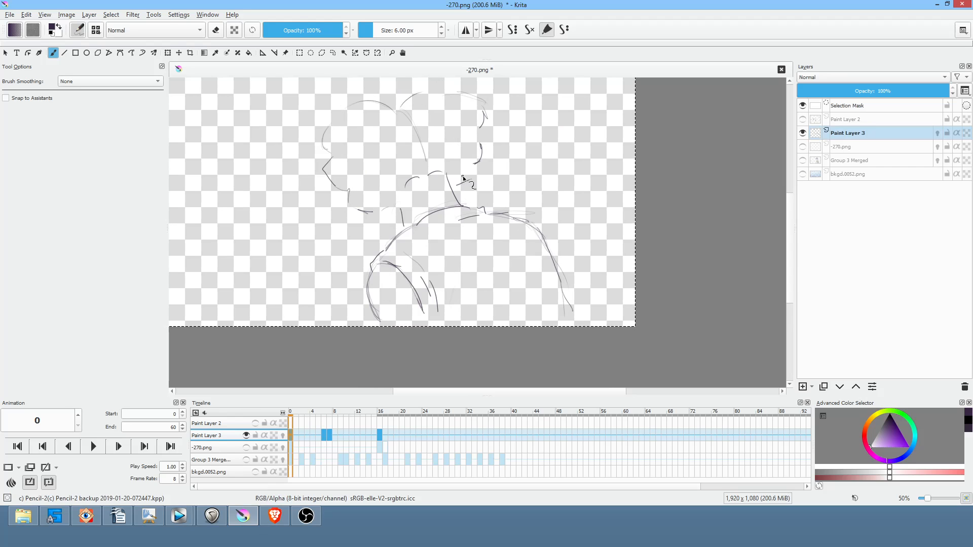
{"action": "key", "text": "period"}
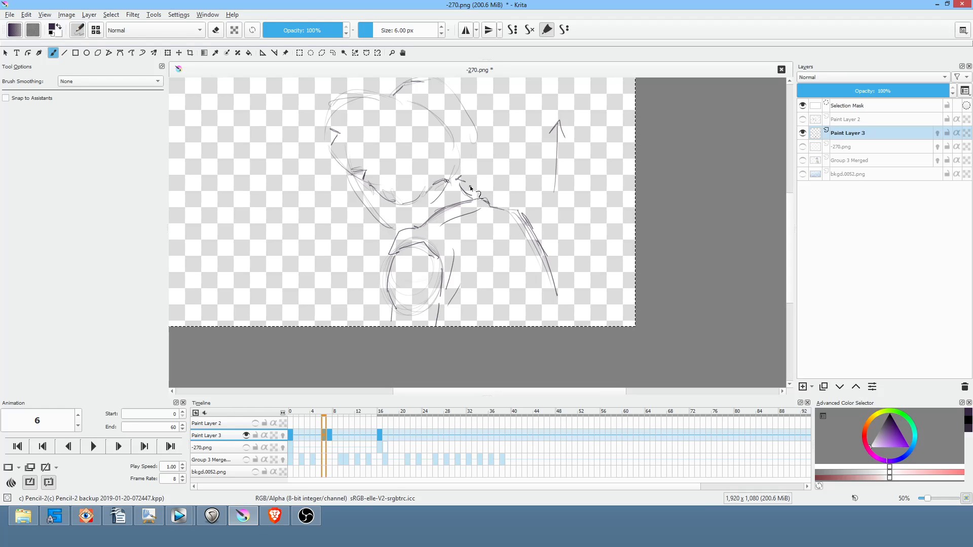
{"action": "key", "text": "comma"}
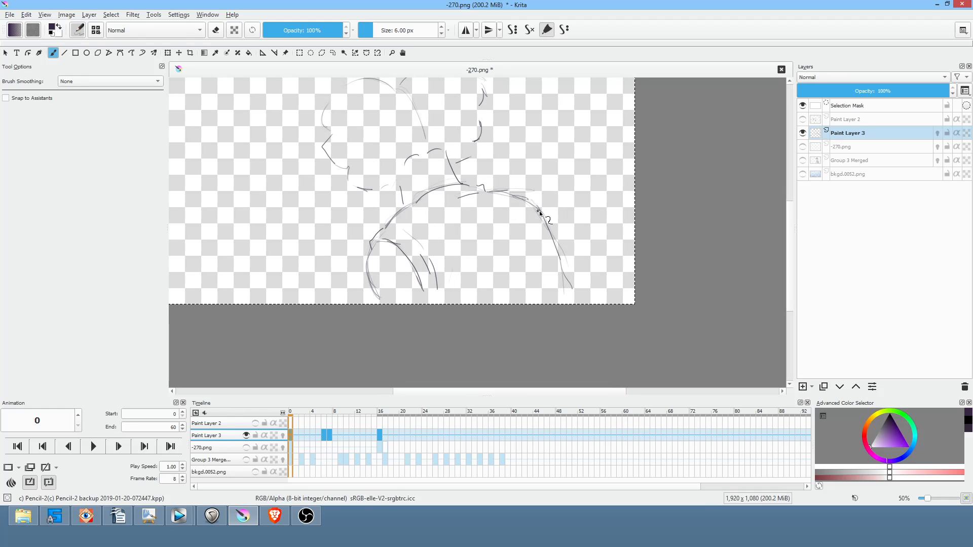
{"action": "key", "text": "period"}
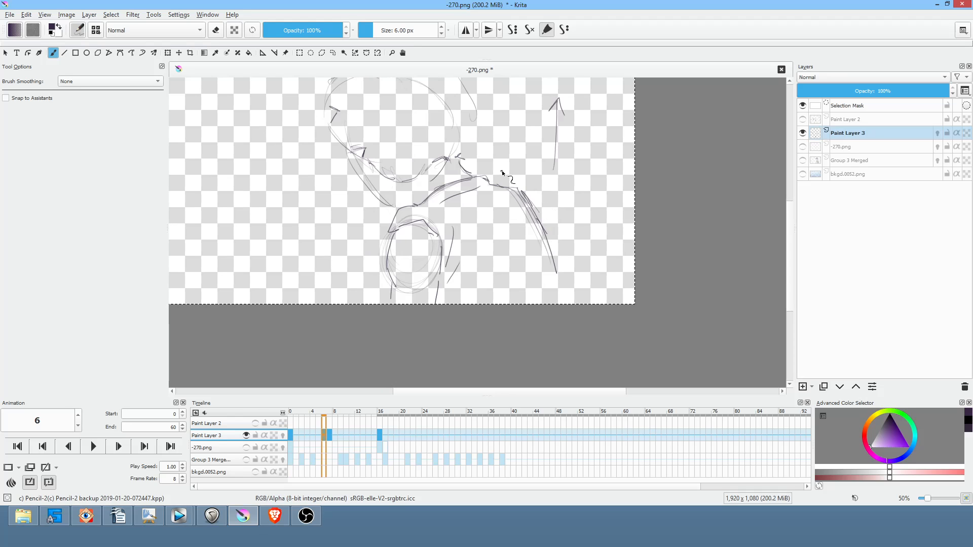
{"action": "key", "text": "comma"}
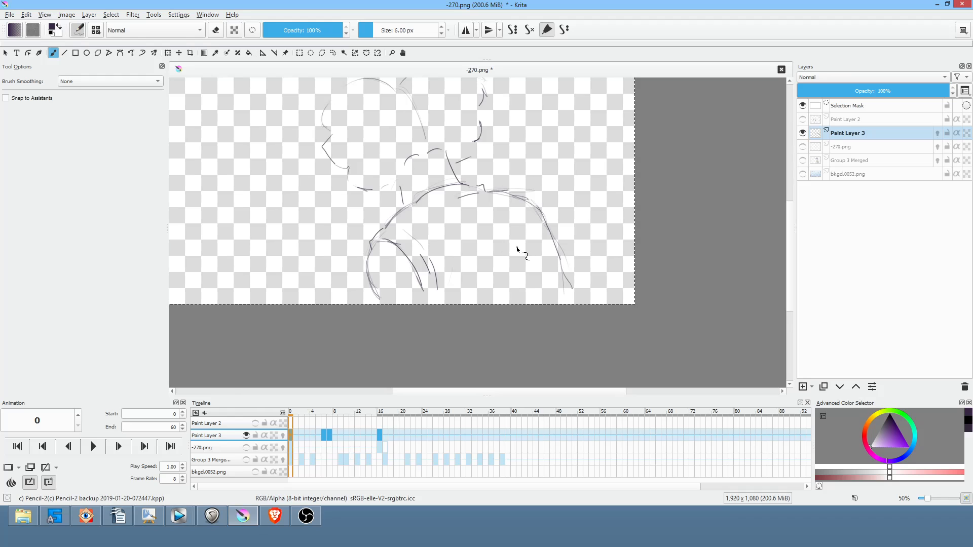
- Erase the messy overlapping lines at the near shoulder on frame 6 and redraw a cleaner shoulder contour down to the arm
{"action": "key", "text": "period"}
{"action": "key", "text": "comma"}
{"action": "key", "text": "period"}
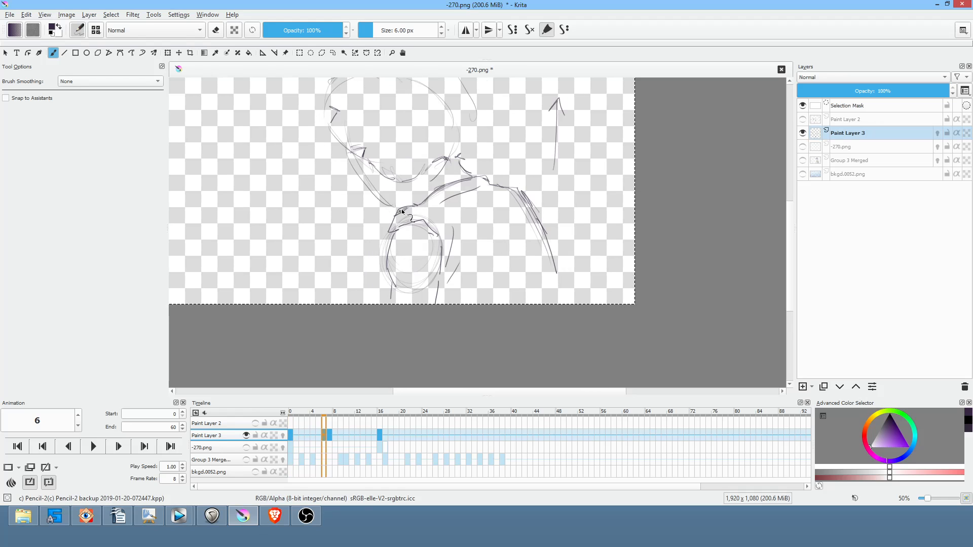
{"action": "key", "text": "p"}
{"action": "key", "text": "e"}
{"action": "mouse_move", "coordinate": [415, 201]}
{"action": "left_mouse_down"}
{"action": "mouse_move", "coordinate": [410, 213]}
{"action": "mouse_move", "coordinate": [411, 200]}
{"action": "left_mouse_up"}
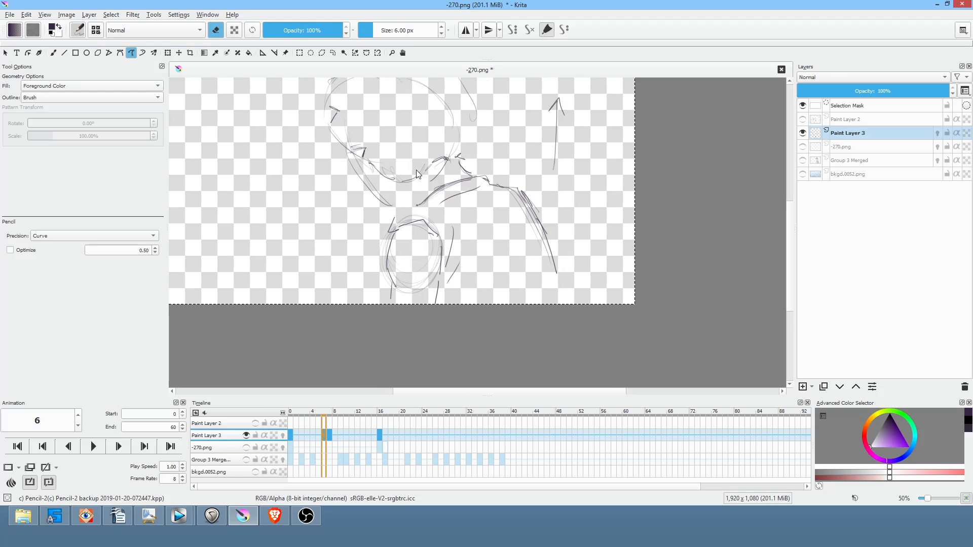
{"action": "key", "text": "b"}
{"action": "key", "text": "e"}
{"action": "left_click_drag", "start_coordinate": [393, 219], "coordinate": [412, 206]}
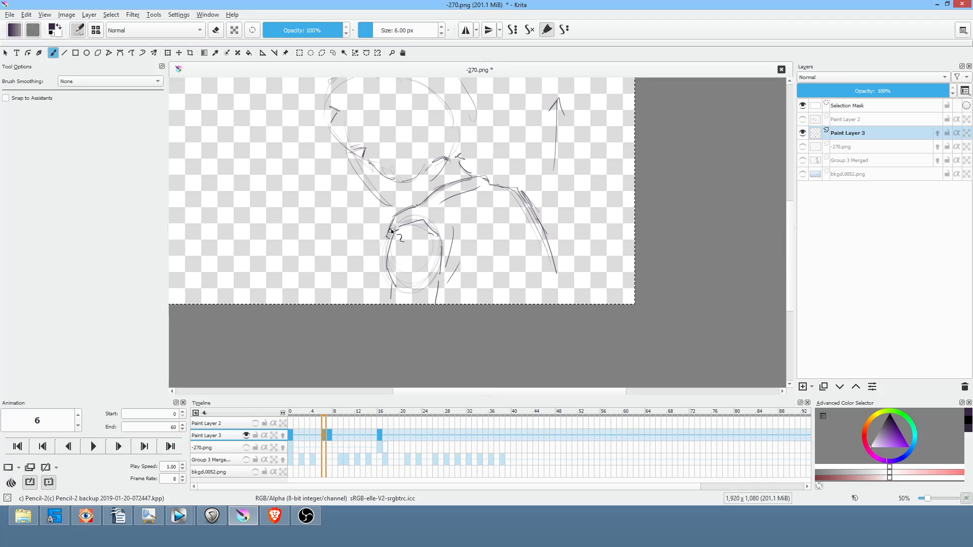
- Reinforce the near shoulder's outer tip above the arm on frame 0
{"action": "key", "text": "Left"}
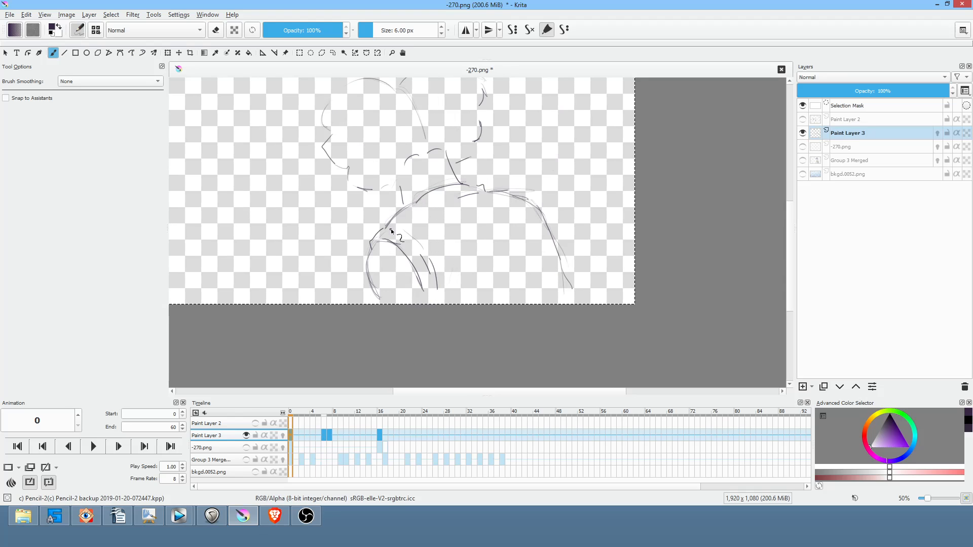
{"action": "left_click_drag", "start_coordinate": [381, 233], "coordinate": [369, 246]}
{"action": "key", "text": "Right"}
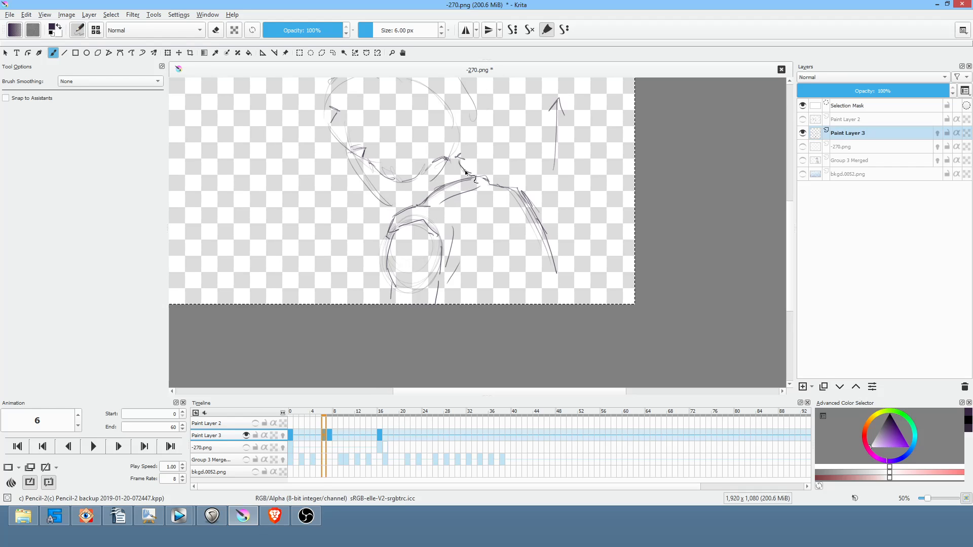
- Sketch the near shoulder curves and upper arm on frame 7, and extend the far shoulder line to the canvas edge
{"action": "key", "text": "Right"}
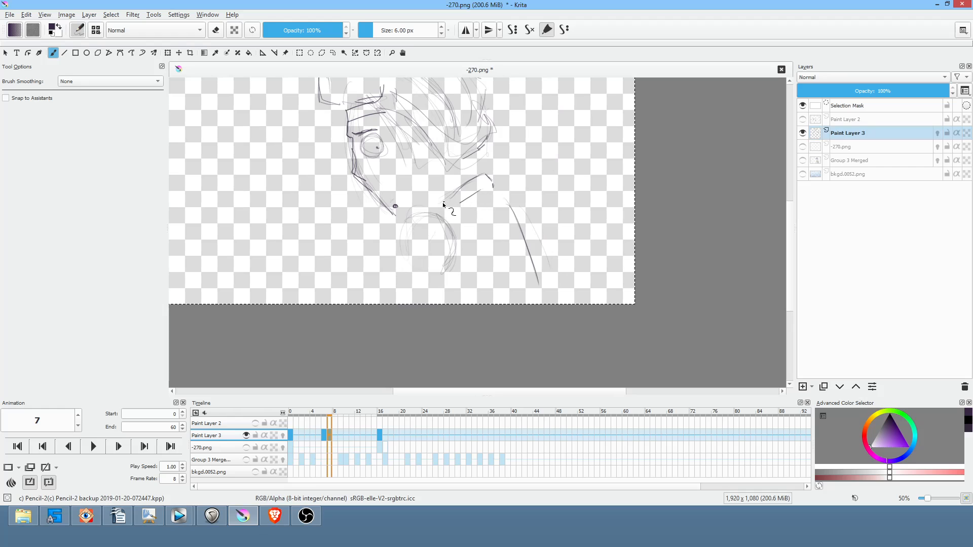
{"action": "key", "text": "Right"}
{"action": "key", "text": "Left"}
{"action": "mouse_move", "coordinate": [401, 227]}
{"action": "left_mouse_down"}
{"action": "mouse_move", "coordinate": [429, 213]}
{"action": "mouse_move", "coordinate": [456, 242]}
{"action": "left_mouse_up"}
{"action": "mouse_move", "coordinate": [397, 220]}
{"action": "left_mouse_down"}
{"action": "mouse_move", "coordinate": [431, 201]}
{"action": "mouse_move", "coordinate": [445, 204]}
{"action": "mouse_move", "coordinate": [423, 203]}
{"action": "mouse_move", "coordinate": [454, 191]}
{"action": "left_mouse_up"}
{"action": "key", "text": "Left"}
{"action": "key", "text": "Right"}
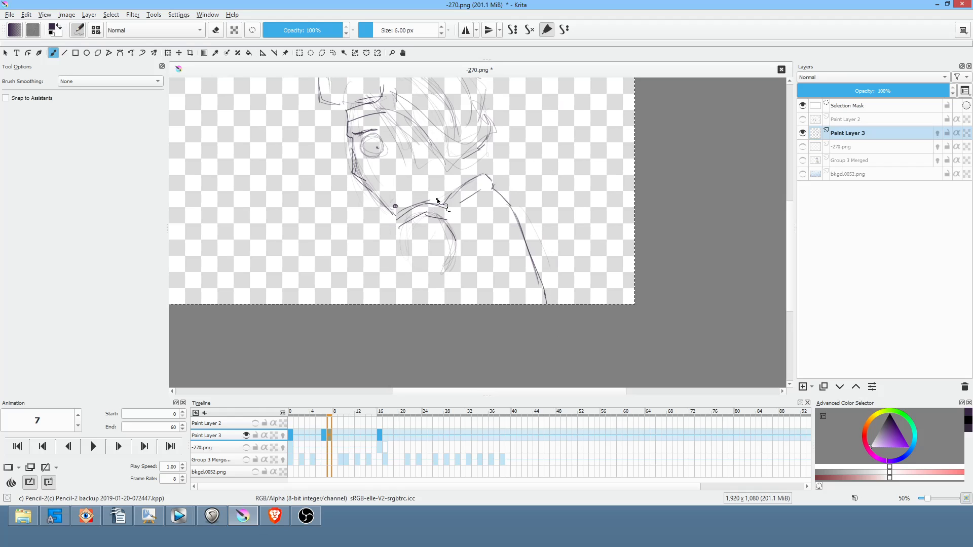
- Sketch the outer side of the near arm on frame 7, comparing its position with frame 6
{"action": "key", "text": "Left"}
{"action": "key", "text": "Left"}
{"action": "key", "text": "Right"}
{"action": "key", "text": "Right"}
{"action": "key", "text": "Left"}
{"action": "key", "text": "Right"}
{"action": "key", "text": "Left"}
{"action": "key", "text": "Right"}
{"action": "key", "text": "Left"}
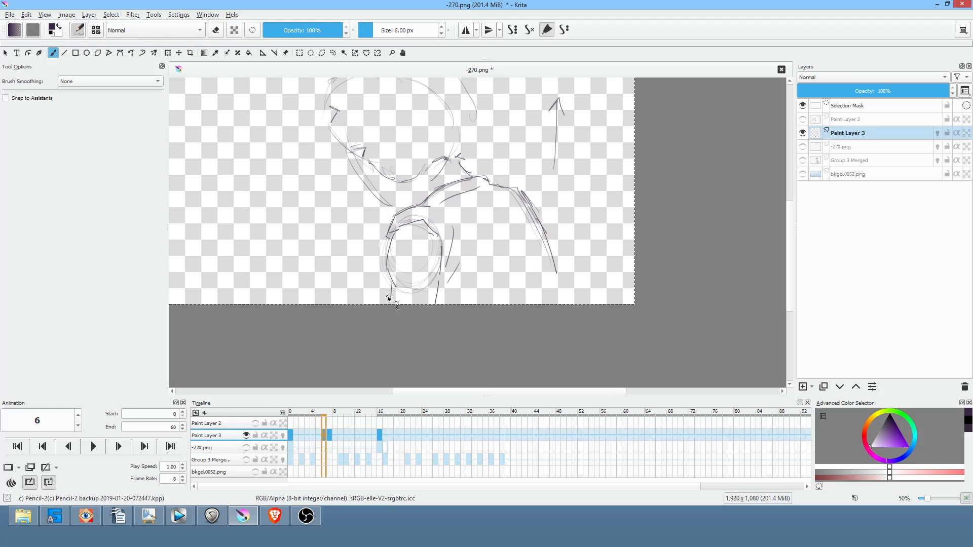
{"action": "key", "text": "Right"}
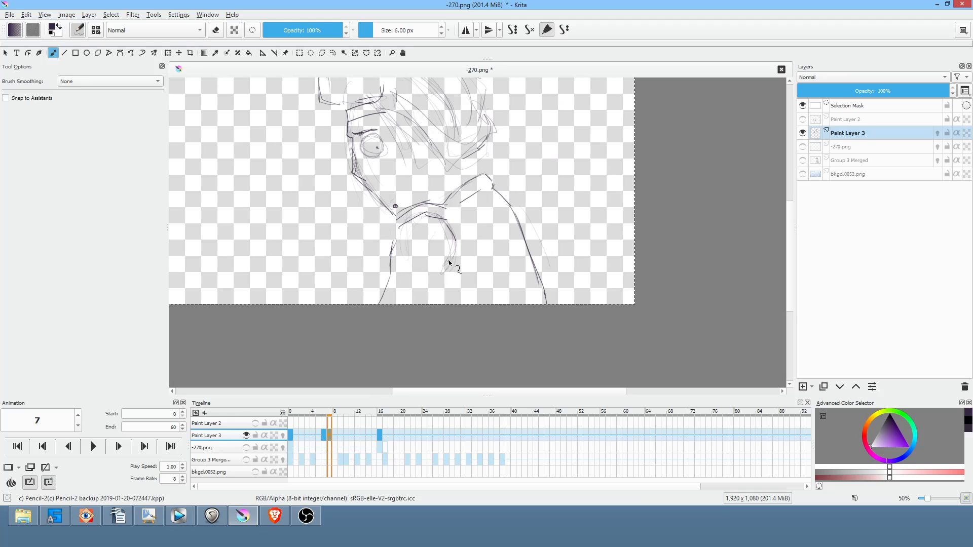
- Extend the inner side of the near arm to the canvas edge and add the back-of-neck line on frame 7
{"action": "key", "text": "Left"}
{"action": "key", "text": "Right"}
{"action": "key", "text": "."}
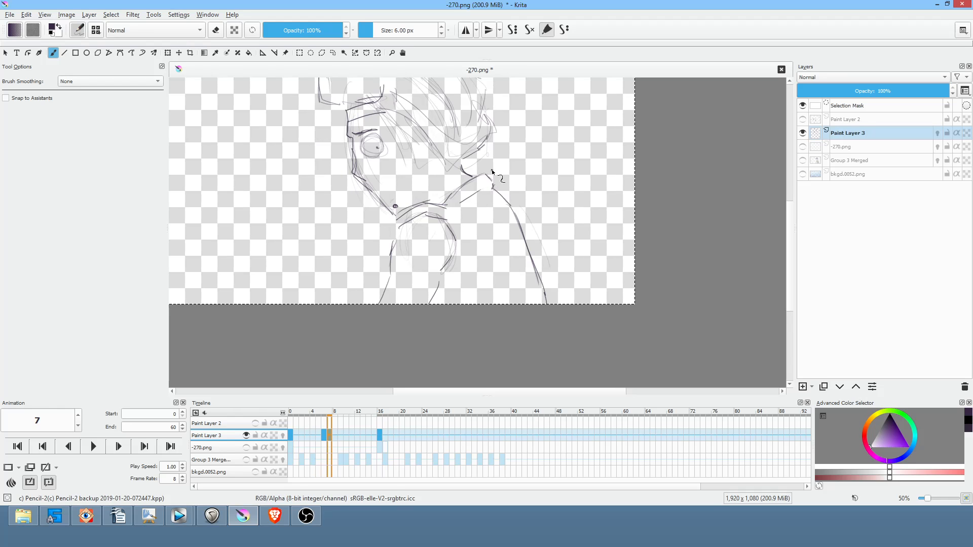
- Firm up the outer hair outline on frame 6 over the forelock, crown and back, comparing it with frame 0
{"action": "left_click_drag", "start_coordinate": [474, 181], "coordinate": [500, 234]}
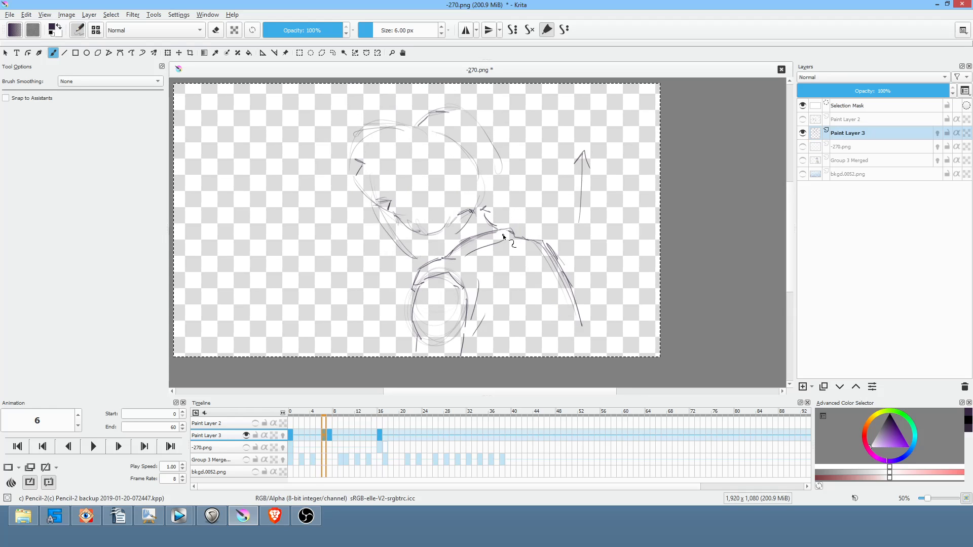
{"action": "key", "text": "."}
{"action": "mouse_move", "coordinate": [356, 130]}
{"action": "left_mouse_down"}
{"action": "mouse_move", "coordinate": [413, 128]}
{"action": "mouse_move", "coordinate": [440, 110]}
{"action": "mouse_move", "coordinate": [492, 125]}
{"action": "mouse_move", "coordinate": [473, 122]}
{"action": "mouse_move", "coordinate": [496, 149]}
{"action": "left_mouse_up"}
{"action": "key", "text": "Left"}
{"action": "key", "text": "Right"}
{"action": "left_click_drag", "start_coordinate": [501, 186], "coordinate": [501, 210]}
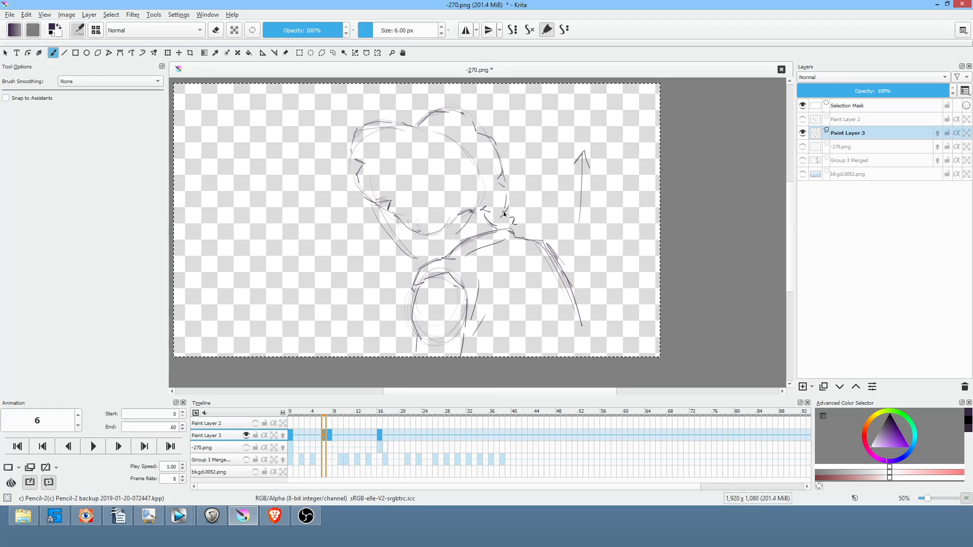
{"action": "key", "text": "Left"}
{"action": "key", "text": "Right"}
- Erase the hairline and neck lines near the nape on frame 6 and redraw them slightly higher
{"action": "key", "text": "p"}
{"action": "key", "text": "e"}
{"action": "left_click_drag", "start_coordinate": [471, 221], "coordinate": [476, 226]}
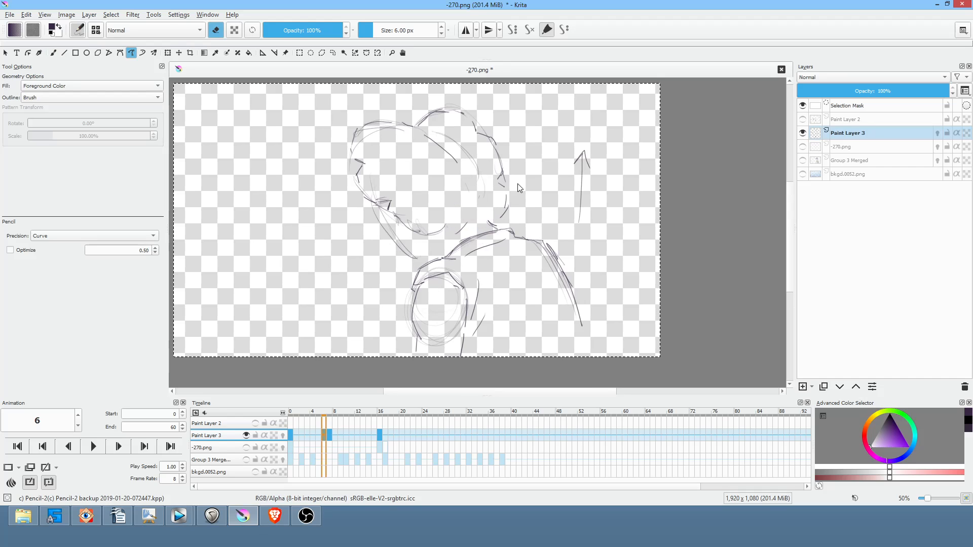
{"action": "key", "text": "b"}
{"action": "key", "text": "e"}
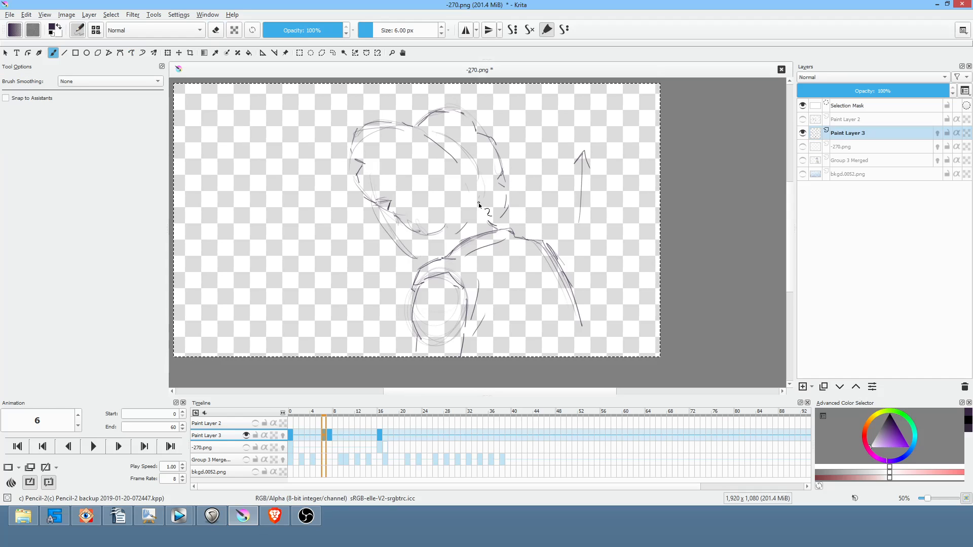
{"action": "mouse_move", "coordinate": [475, 200]}
{"action": "left_mouse_down"}
{"action": "mouse_move", "coordinate": [454, 220]}
{"action": "mouse_move", "coordinate": [491, 207]}
{"action": "mouse_move", "coordinate": [497, 227]}
{"action": "left_mouse_up"}
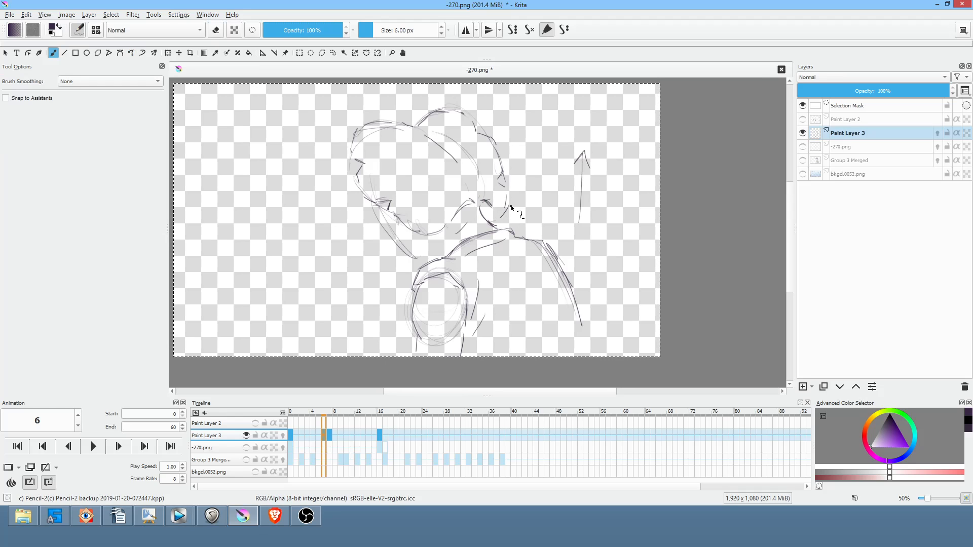
- Extend the inner hair line down toward the neck on frame 0, checking it against frame 6
{"action": "key", "text": "comma"}
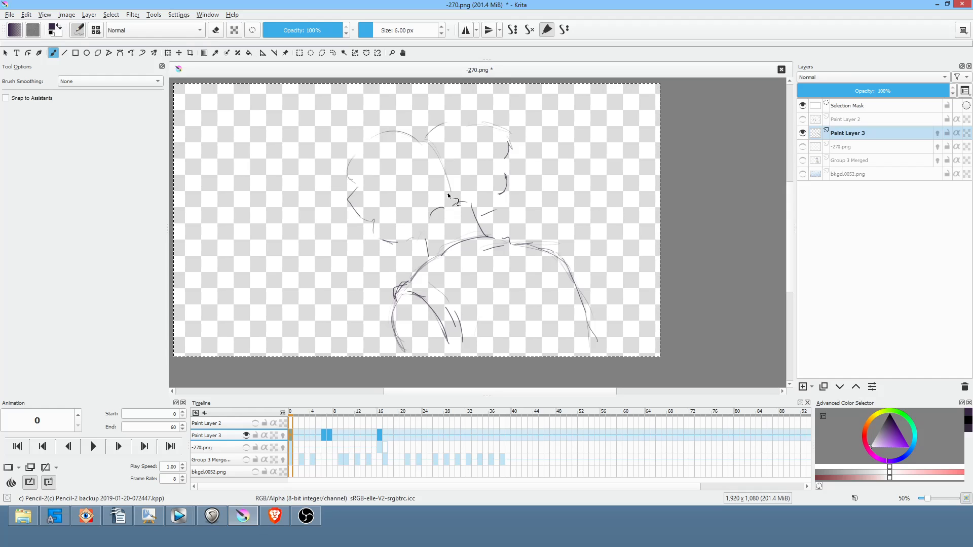
{"action": "key", "text": "period"}
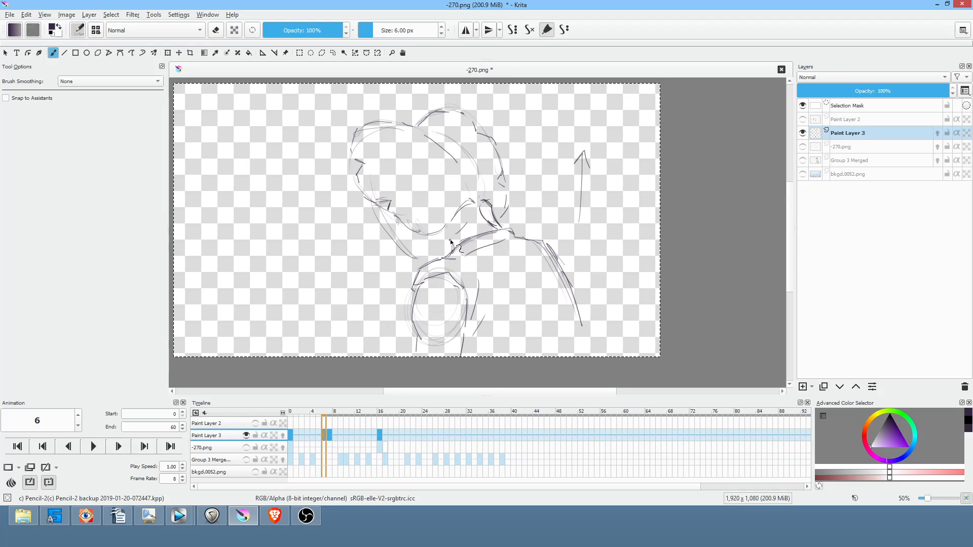
{"action": "key", "text": "comma"}
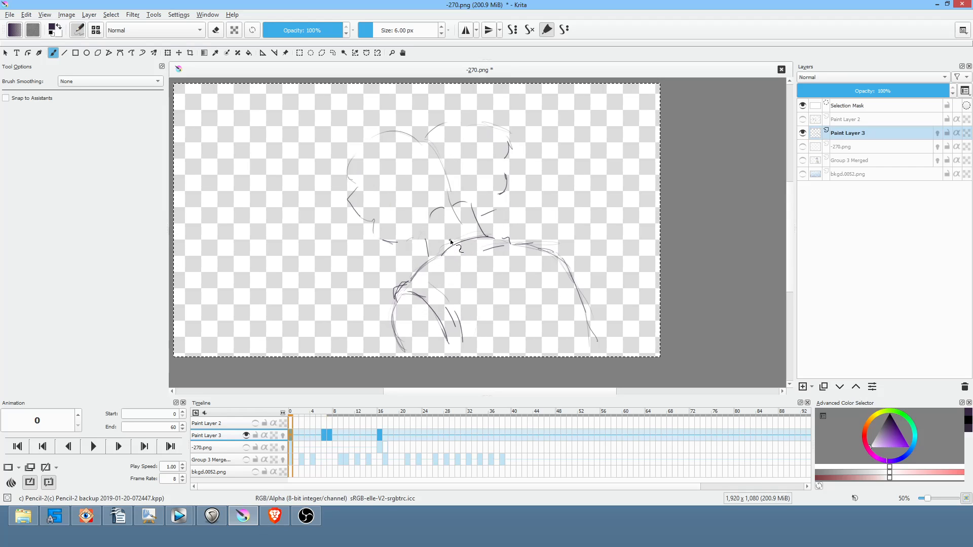
- Sketch the lower front hair tufts and reinforce the hairline toward the nape on frame 6
{"action": "key", "text": "period"}
{"action": "key", "text": "comma"}
{"action": "key", "text": "period"}
{"action": "left_click_drag", "start_coordinate": [412, 221], "coordinate": [429, 236]}
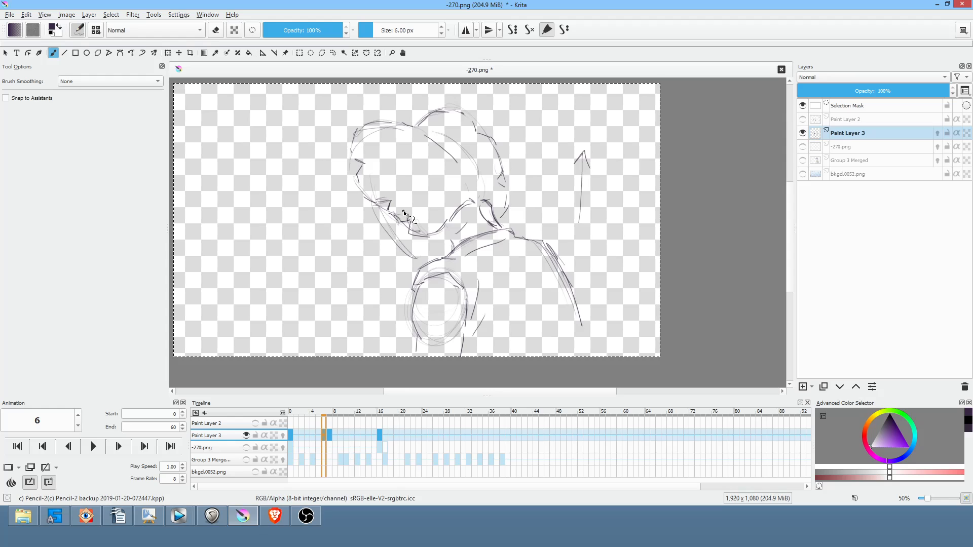
- Fill in the hair outline on frame 0 with a lower front tuft and strokes along the forelock, crown and back
{"action": "key", "text": "alt+comma"}
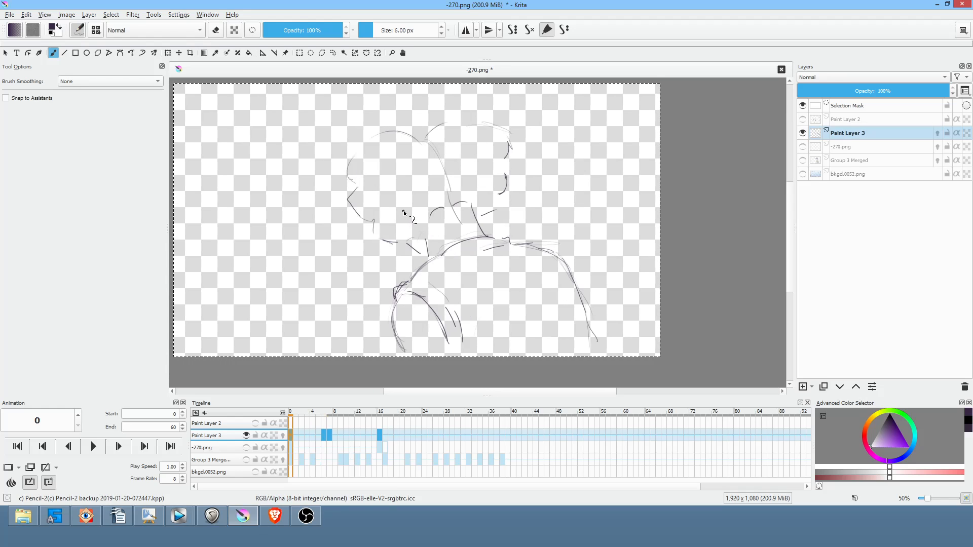
{"action": "left_click_drag", "start_coordinate": [379, 214], "coordinate": [380, 227]}
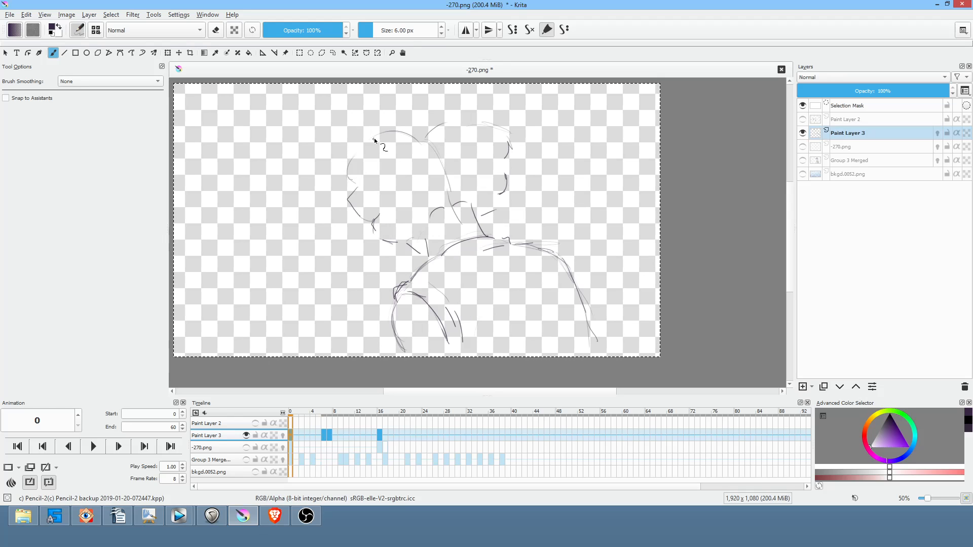
{"action": "left_click_drag", "start_coordinate": [446, 120], "coordinate": [500, 137]}
{"action": "mouse_move", "coordinate": [508, 169]}
{"action": "left_mouse_down"}
{"action": "mouse_move", "coordinate": [516, 206]}
{"action": "mouse_move", "coordinate": [500, 198]}
{"action": "mouse_move", "coordinate": [482, 215]}
{"action": "left_mouse_up"}
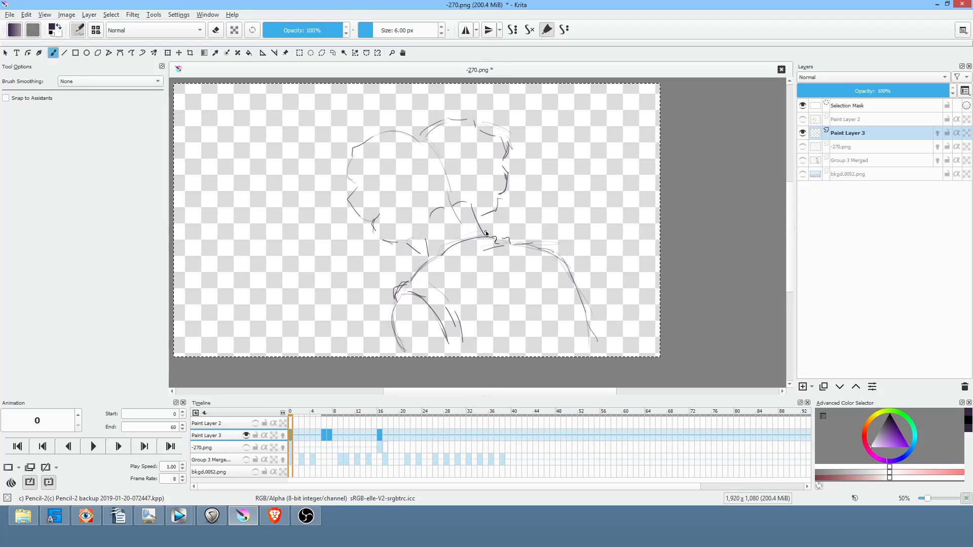
- Sketch curl details inside the hair on frame 6, flipping to frame 0 for comparison
{"action": "key", "text": "period"}
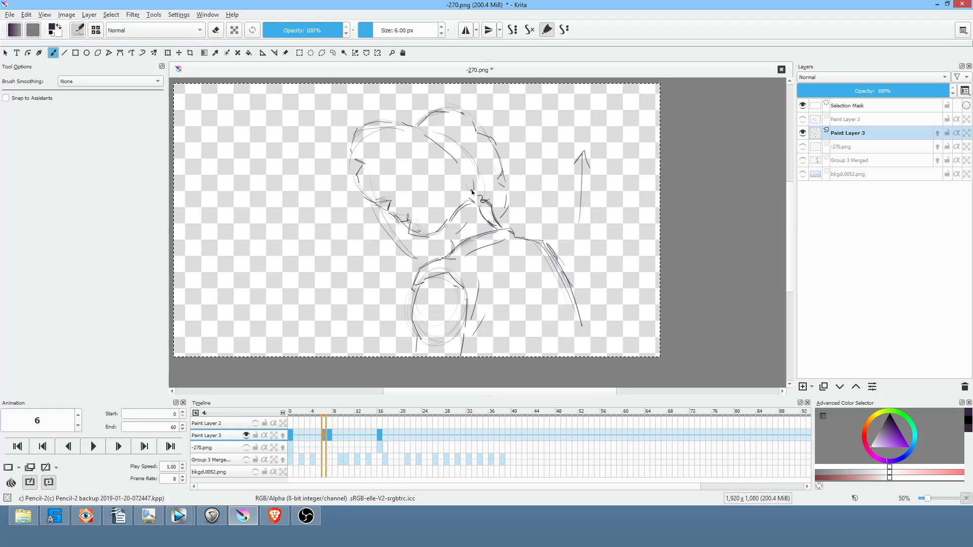
{"action": "key", "text": "comma"}
{"action": "key", "text": "period"}
{"action": "key", "text": "comma"}
{"action": "key", "text": "period"}
{"action": "mouse_move", "coordinate": [378, 161]}
{"action": "left_mouse_down"}
{"action": "mouse_move", "coordinate": [404, 163]}
{"action": "mouse_move", "coordinate": [418, 194]}
{"action": "left_mouse_up"}
{"action": "left_click_drag", "start_coordinate": [387, 131], "coordinate": [389, 142]}
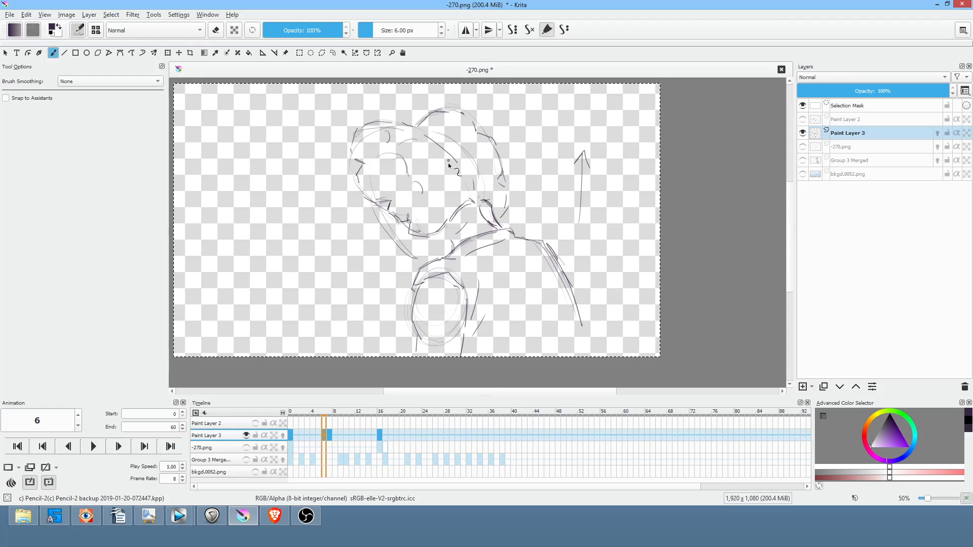
{"action": "key", "text": "comma"}
{"action": "key", "text": "period"}
{"action": "key", "text": "comma"}
{"action": "key", "text": "period"}
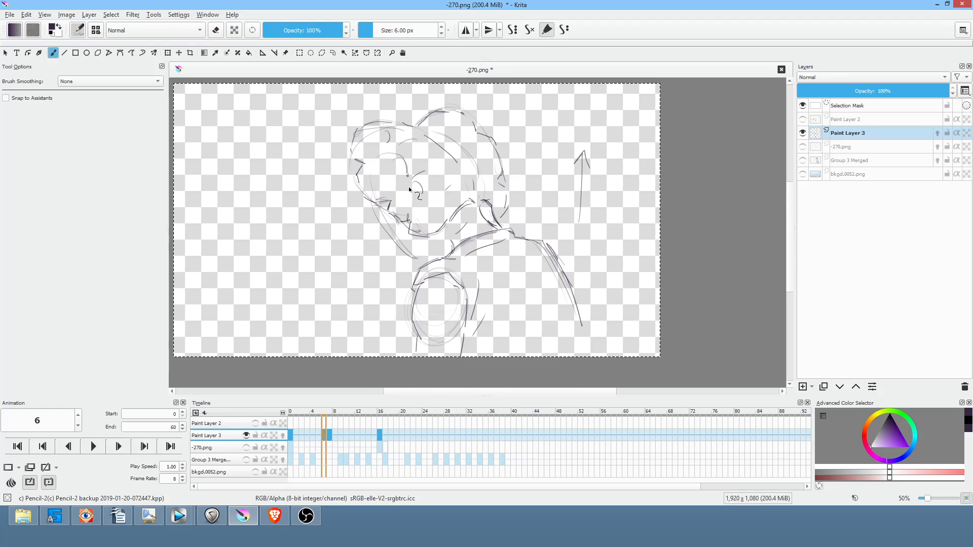
- Redraw the jaw line from the front hair to the shoulder on frame 6 and erase the old face line outside it
{"action": "left_click_drag", "start_coordinate": [391, 216], "coordinate": [416, 258]}
{"action": "key", "text": "p"}
{"action": "key", "text": "e"}
{"action": "mouse_move", "coordinate": [407, 259]}
{"action": "left_mouse_down"}
{"action": "mouse_move", "coordinate": [398, 237]}
{"action": "mouse_move", "coordinate": [370, 253]}
{"action": "left_mouse_up"}
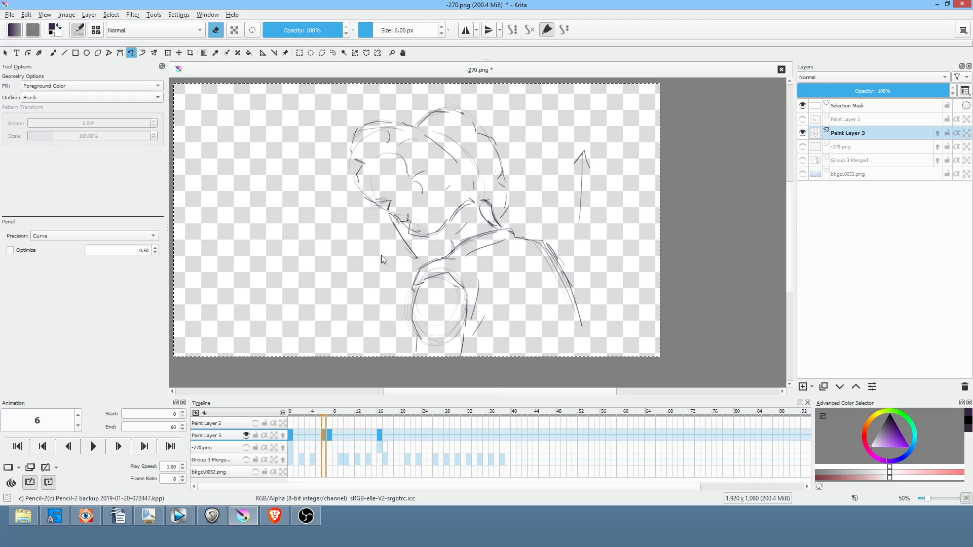
{"action": "key", "text": "b"}
{"action": "key", "text": "e"}
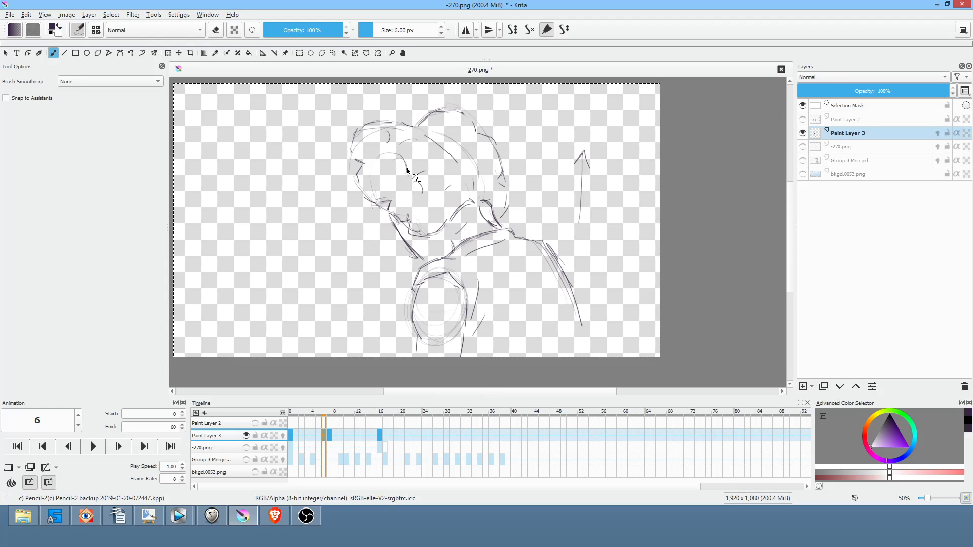
- Erase the stray marks between the jaw and the near shoulder on frame 6
{"action": "key", "text": "p"}
{"action": "key", "text": "e"}
{"action": "mouse_move", "coordinate": [420, 243]}
{"action": "left_mouse_down"}
{"action": "mouse_move", "coordinate": [409, 239]}
{"action": "mouse_move", "coordinate": [420, 256]}
{"action": "mouse_move", "coordinate": [432, 252]}
{"action": "left_mouse_up"}
{"action": "key", "text": "b"}
{"action": "key", "text": "e"}
- Outline the hair on frame 7 with darker strokes from the crown down the back to the nape
{"action": "key", "text": "period"}
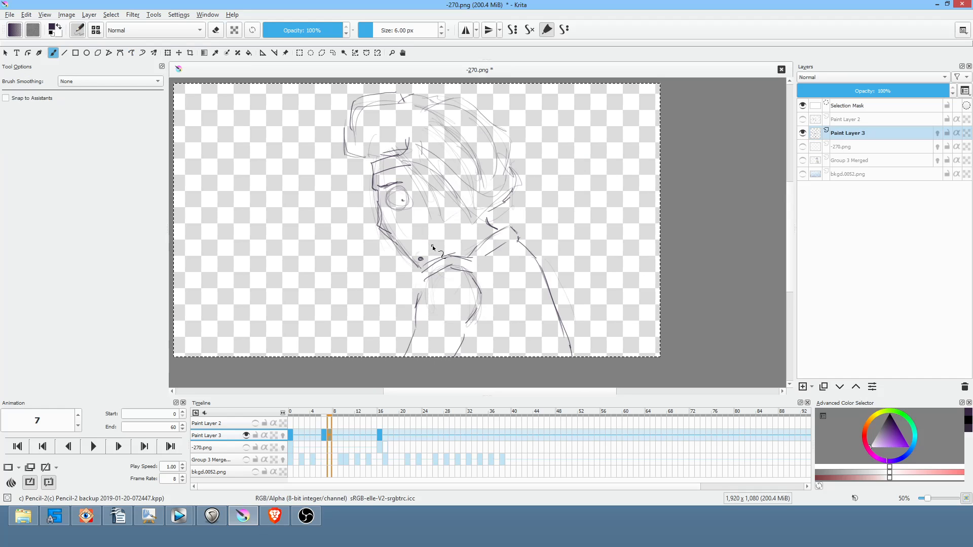
{"action": "key", "text": "comma"}
{"action": "key", "text": "period"}
{"action": "mouse_move", "coordinate": [402, 94]}
{"action": "left_mouse_down"}
{"action": "mouse_move", "coordinate": [456, 154]}
{"action": "mouse_move", "coordinate": [397, 164]}
{"action": "mouse_move", "coordinate": [419, 160]}
{"action": "mouse_move", "coordinate": [462, 183]}
{"action": "mouse_move", "coordinate": [470, 229]}
{"action": "left_mouse_up"}
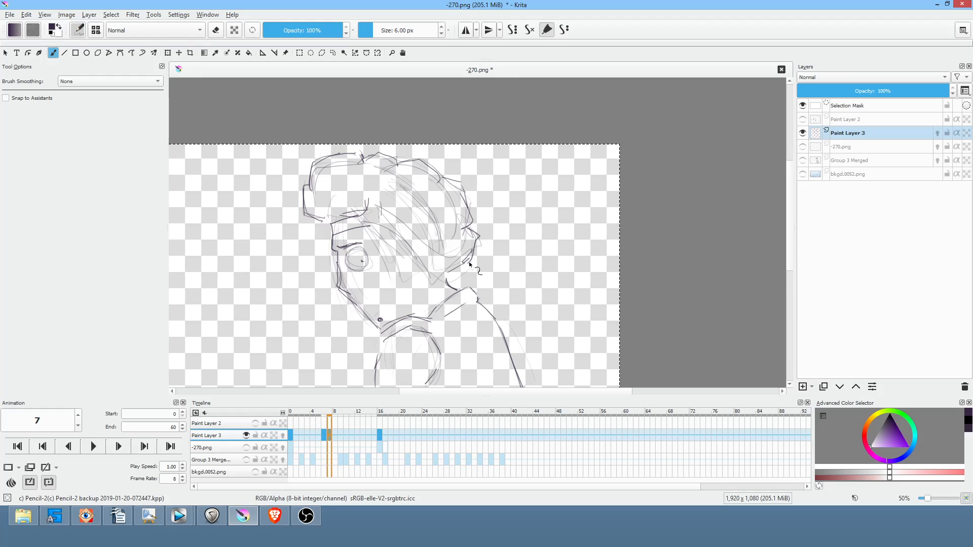
{"action": "key", "text": "Left"}
{"action": "key", "text": "Right"}
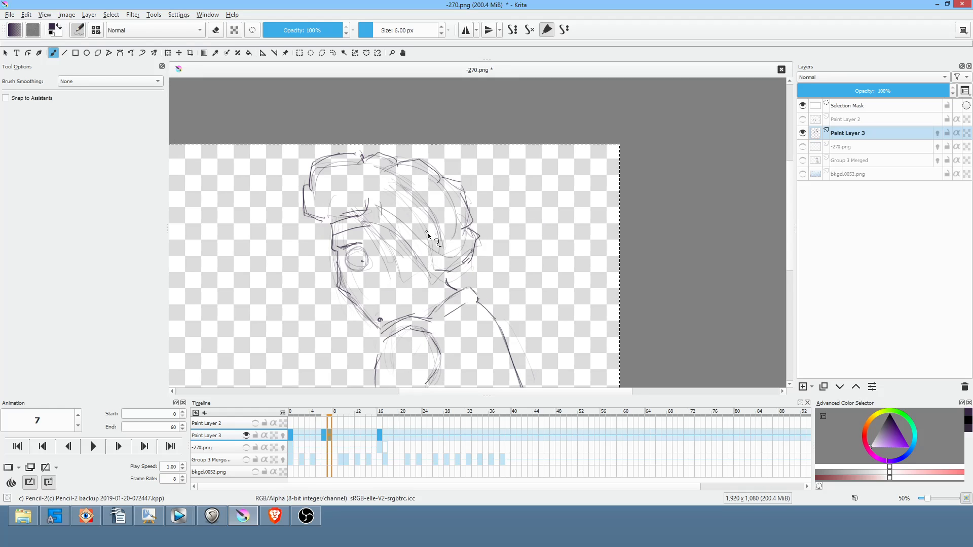
- Sketch the ear and the hairline running from the forehead to it on frame 7
{"action": "left_click_drag", "start_coordinate": [417, 238], "coordinate": [432, 259]}
{"action": "left_click_drag", "start_coordinate": [375, 203], "coordinate": [407, 224]}
{"action": "key", "text": "Left"}
{"action": "key", "text": "Right"}
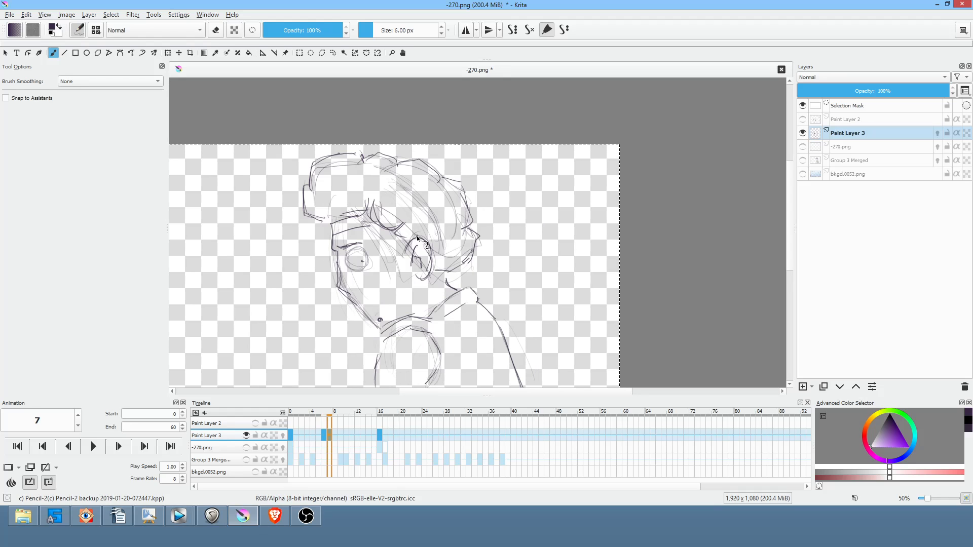
- Add a short stroke at the front of the hair on frame 16 and compare the pose with frames 7, 6 and 0
{"action": "key", "text": "Right"}
{"action": "left_click_drag", "start_coordinate": [346, 186], "coordinate": [336, 199]}
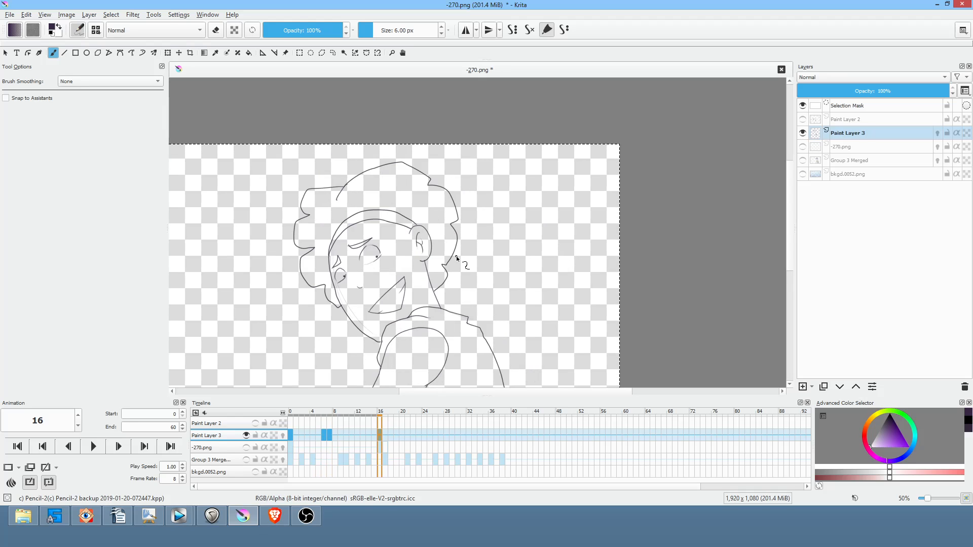
{"action": "key", "text": "Up"}
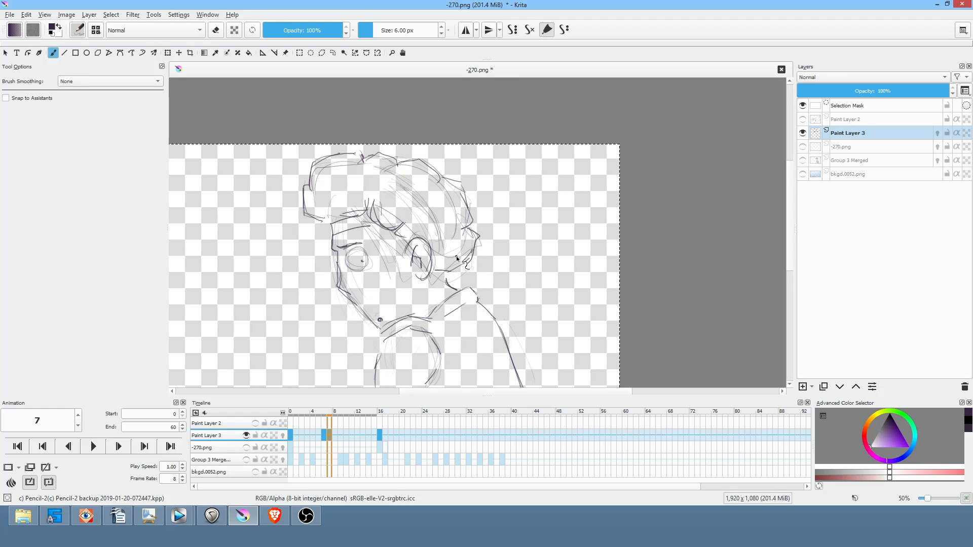
{"action": "key", "text": "Up"}
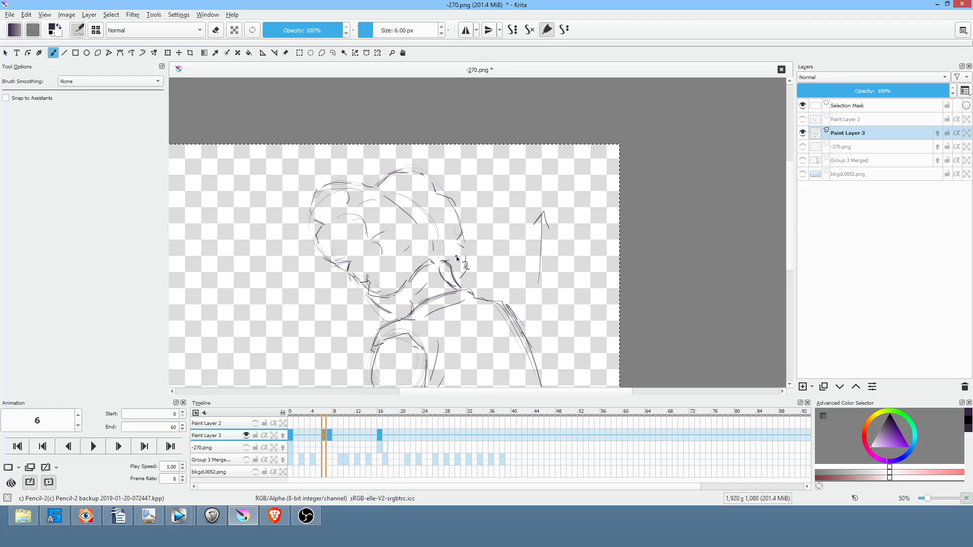
{"action": "key", "text": "Up"}
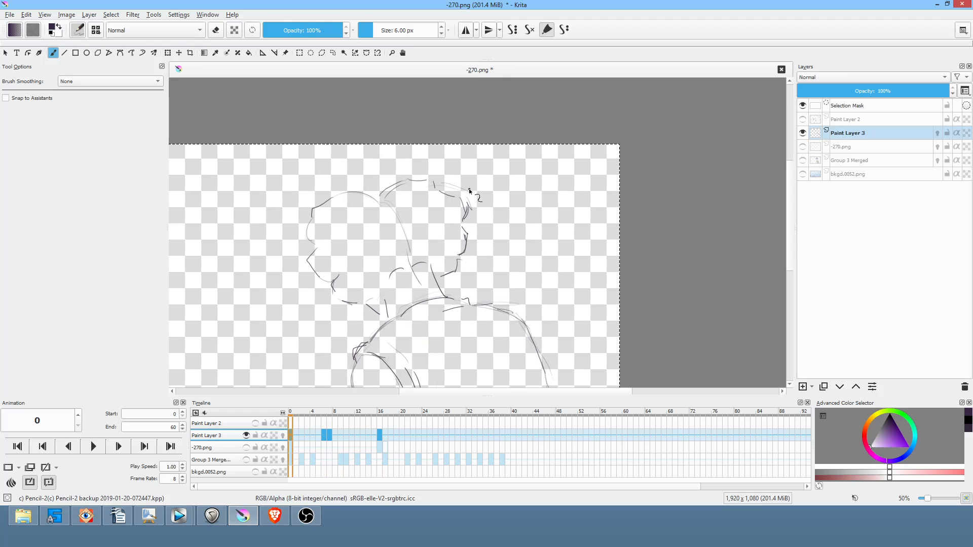
- Darken the hair outline on frame 6 along the front edge and over the crown
{"action": "key", "text": "Down"}
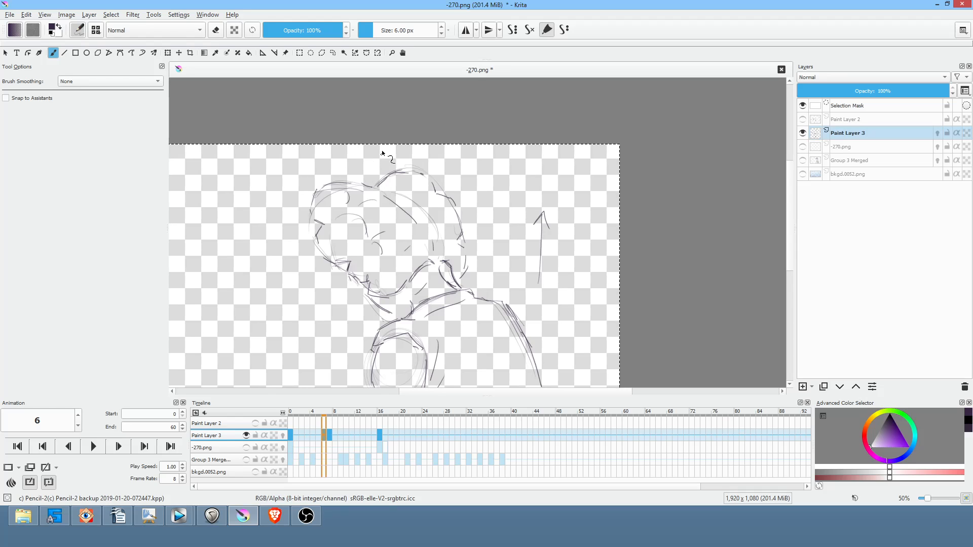
{"action": "mouse_move", "coordinate": [319, 191]}
{"action": "left_mouse_down"}
{"action": "mouse_move", "coordinate": [356, 175]}
{"action": "mouse_move", "coordinate": [376, 187]}
{"action": "mouse_move", "coordinate": [359, 175]}
{"action": "mouse_move", "coordinate": [307, 206]}
{"action": "mouse_move", "coordinate": [314, 196]}
{"action": "mouse_move", "coordinate": [310, 216]}
{"action": "mouse_move", "coordinate": [326, 226]}
{"action": "mouse_move", "coordinate": [314, 238]}
{"action": "mouse_move", "coordinate": [334, 261]}
{"action": "left_mouse_up"}
{"action": "mouse_move", "coordinate": [399, 172]}
{"action": "left_mouse_down"}
{"action": "mouse_move", "coordinate": [429, 177]}
{"action": "mouse_move", "coordinate": [436, 192]}
{"action": "left_mouse_up"}
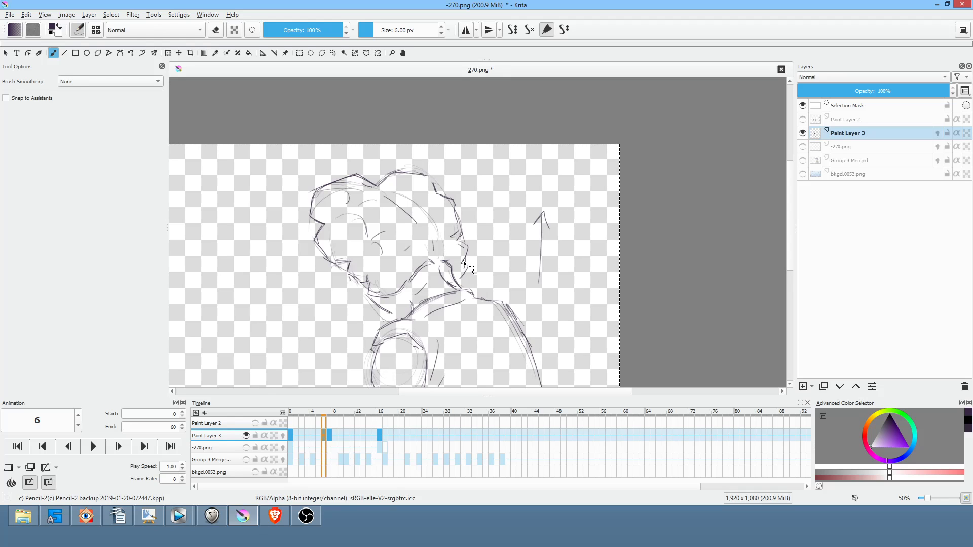
- Copy the frame 16 drawing of Paint Layer 3 to a new keyframe at frame 19
{"action": "key", "text": "Right"}
{"action": "key", "text": "period"}
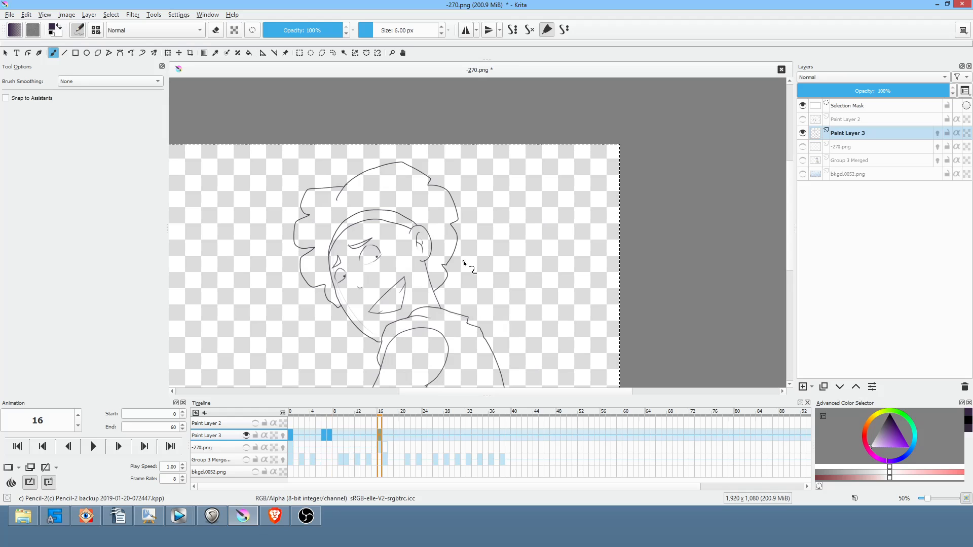
{"action": "key", "text": "comma"}
{"action": "key", "text": "period"}
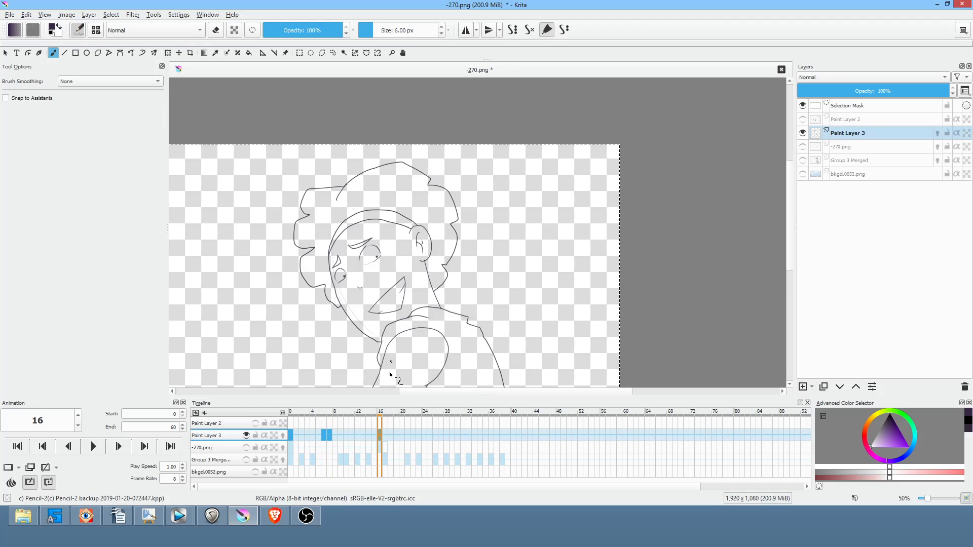
{"action": "mouse_move", "coordinate": [379, 434]}
{"action": "left_mouse_down"}
{"action": "mouse_move", "coordinate": [398, 436]}
{"action": "mouse_move", "coordinate": [391, 427]}
{"action": "mouse_move", "coordinate": [381, 434]}
{"action": "left_mouse_up"}
- Erase both open eyes on frame 16, leaving the eyebrows in place
{"action": "mouse_move", "coordinate": [377, 270]}
{"action": "left_mouse_down", "text": "ctrl"}
{"action": "mouse_move", "coordinate": [424, 232]}
{"action": "mouse_move", "coordinate": [398, 222]}
{"action": "mouse_move", "coordinate": [390, 251]}
{"action": "mouse_move", "coordinate": [335, 254]}
{"action": "left_mouse_up", "text": "ctrl"}
{"action": "key", "text": "n"}
{"action": "key", "text": "e"}
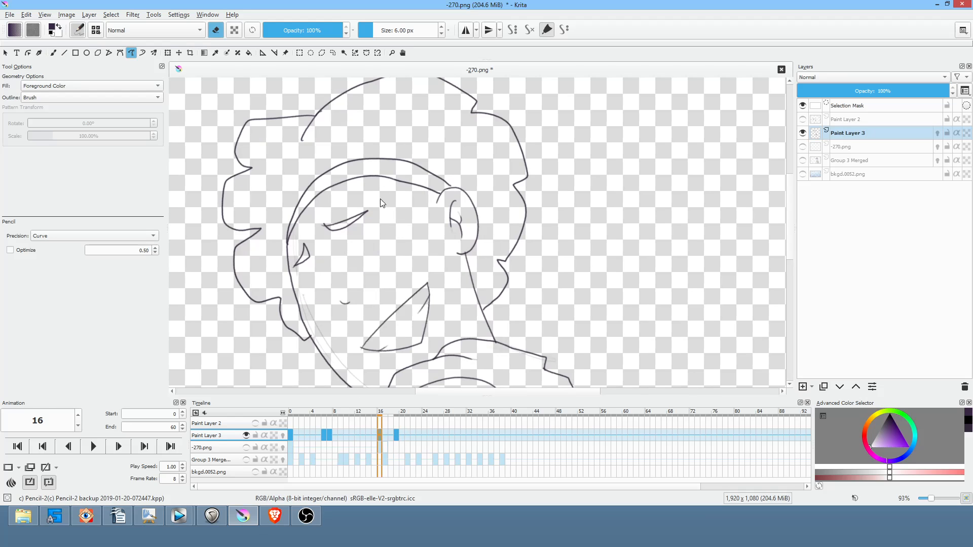
- Draw both eyes closed on frame 16 with thick arched lid strokes and faint short lines beneath them
{"action": "key", "text": "b"}
{"action": "key", "text": "e"}
{"action": "left_click_drag", "start_coordinate": [349, 245], "coordinate": [399, 220]}
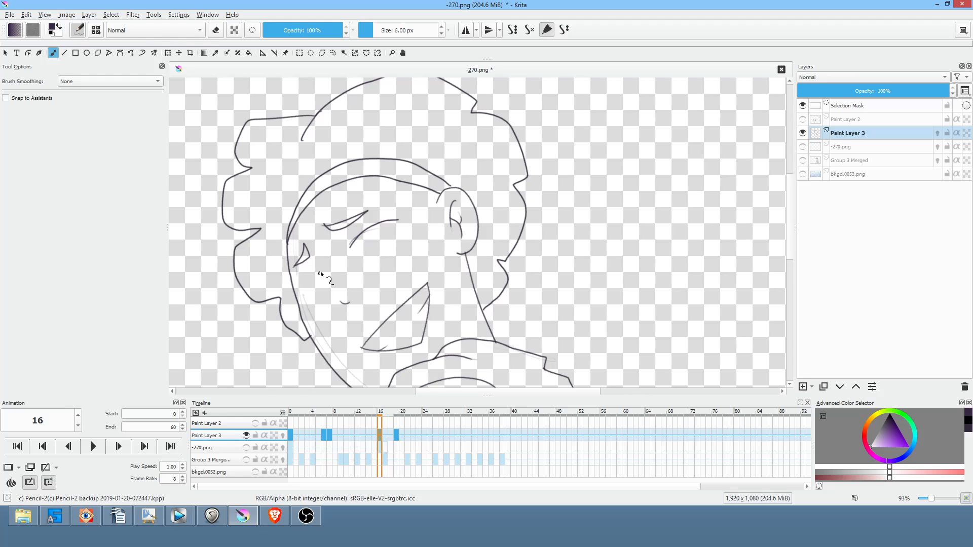
{"action": "mouse_move", "coordinate": [297, 285]}
{"action": "left_mouse_down"}
{"action": "mouse_move", "coordinate": [363, 230]}
{"action": "mouse_move", "coordinate": [356, 242]}
{"action": "mouse_move", "coordinate": [398, 221]}
{"action": "left_mouse_up"}
{"action": "left_click_drag", "start_coordinate": [364, 248], "coordinate": [378, 243]}
{"action": "mouse_move", "coordinate": [398, 257]}
{"action": "left_mouse_down"}
{"action": "mouse_move", "coordinate": [434, 226]}
{"action": "mouse_move", "coordinate": [394, 248]}
{"action": "left_mouse_up"}
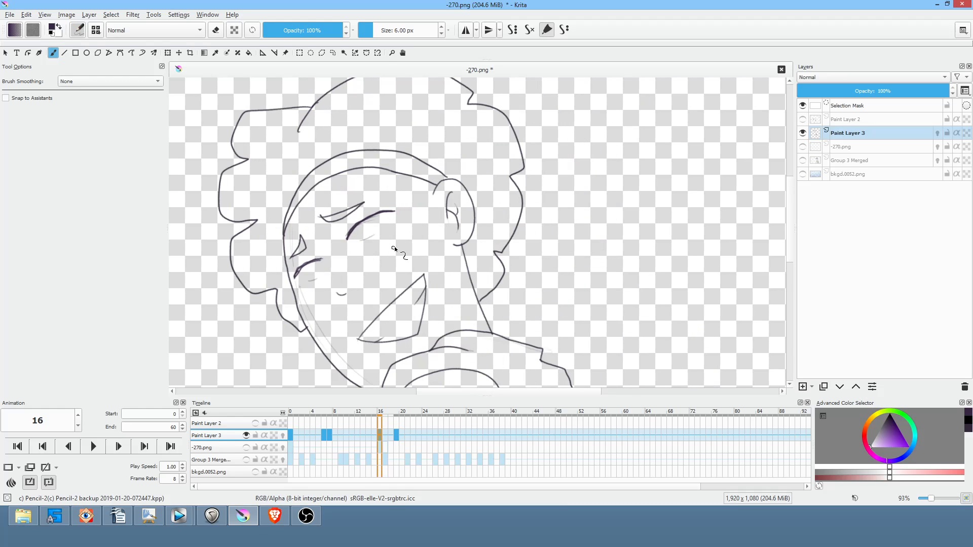
- Strengthen the upper eyelid on frame 7 and clean up the lower outline of the eye
{"action": "key", "text": "alt+Left"}
{"action": "key", "text": "alt+Right"}
{"action": "key", "text": "alt+Left"}
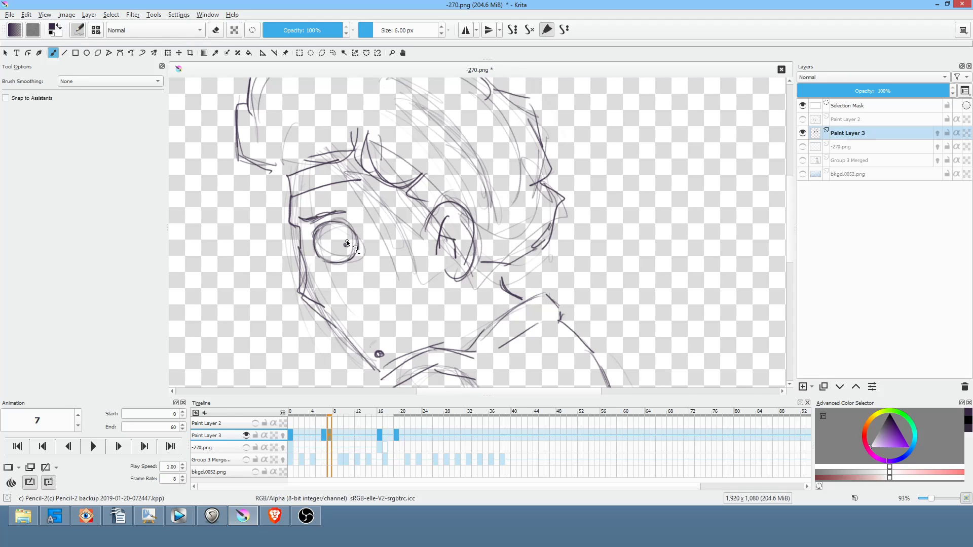
{"action": "left_click_drag", "start_coordinate": [312, 226], "coordinate": [350, 226]}
{"action": "key", "text": "e"}
{"action": "left_click_drag", "start_coordinate": [329, 219], "coordinate": [343, 220]}
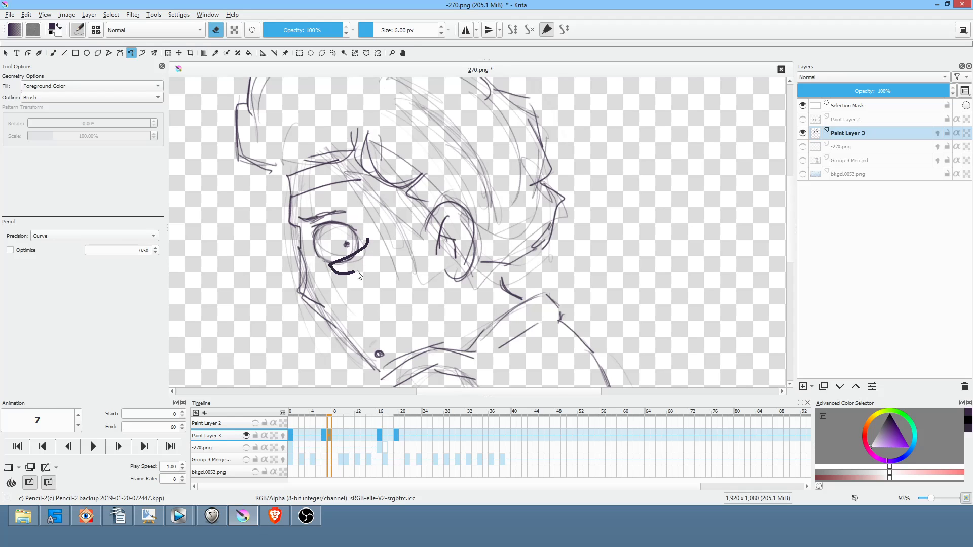
{"action": "key", "text": "b"}
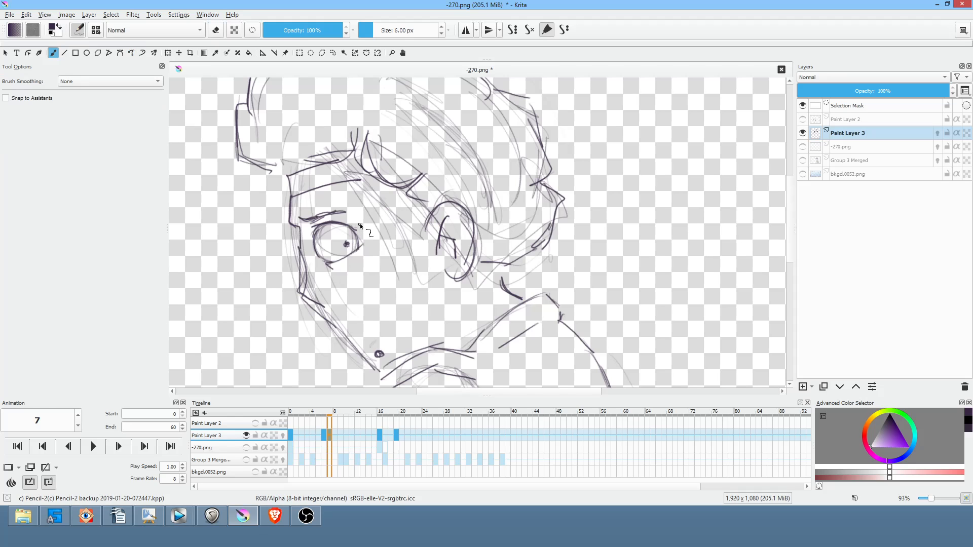
- Erase the front jaw line on frame 7 and redraw it from the mouth area down to the chin
{"action": "key", "text": "p"}
{"action": "key", "text": "e"}
{"action": "left_click_drag", "start_coordinate": [314, 306], "coordinate": [379, 372]}
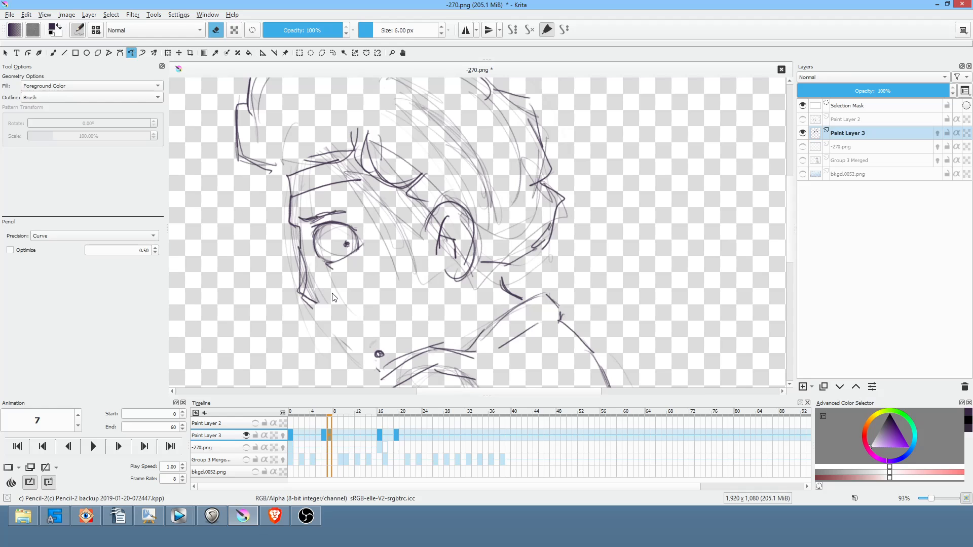
{"action": "key", "text": "b"}
{"action": "key", "text": "e"}
{"action": "left_click_drag", "start_coordinate": [302, 297], "coordinate": [324, 308]}
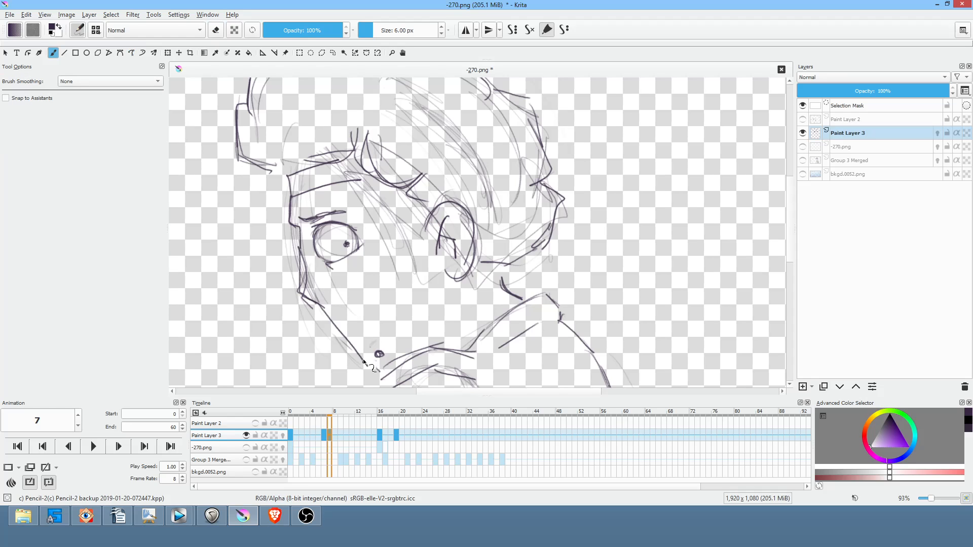
{"action": "left_click_drag", "start_coordinate": [302, 295], "coordinate": [321, 309]}
- Erase the faint guide strokes across the cheek on frame 7 and sketch a short jaw corner below the ear
{"action": "mouse_move", "coordinate": [575, 243]}
{"action": "left_mouse_down"}
{"action": "mouse_move", "coordinate": [619, 198]}
{"action": "mouse_move", "coordinate": [623, 228]}
{"action": "left_mouse_up"}
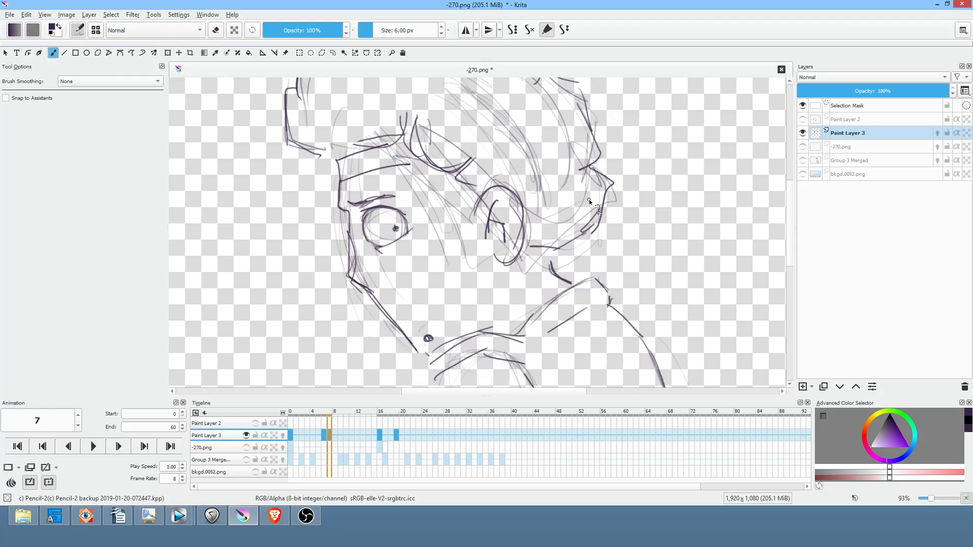
{"action": "left_click_drag", "start_coordinate": [460, 176], "coordinate": [466, 183]}
{"action": "key", "text": "e"}
{"action": "mouse_move", "coordinate": [467, 198]}
{"action": "left_mouse_down"}
{"action": "mouse_move", "coordinate": [420, 167]}
{"action": "mouse_move", "coordinate": [396, 177]}
{"action": "mouse_move", "coordinate": [445, 280]}
{"action": "mouse_move", "coordinate": [474, 226]}
{"action": "left_mouse_up"}
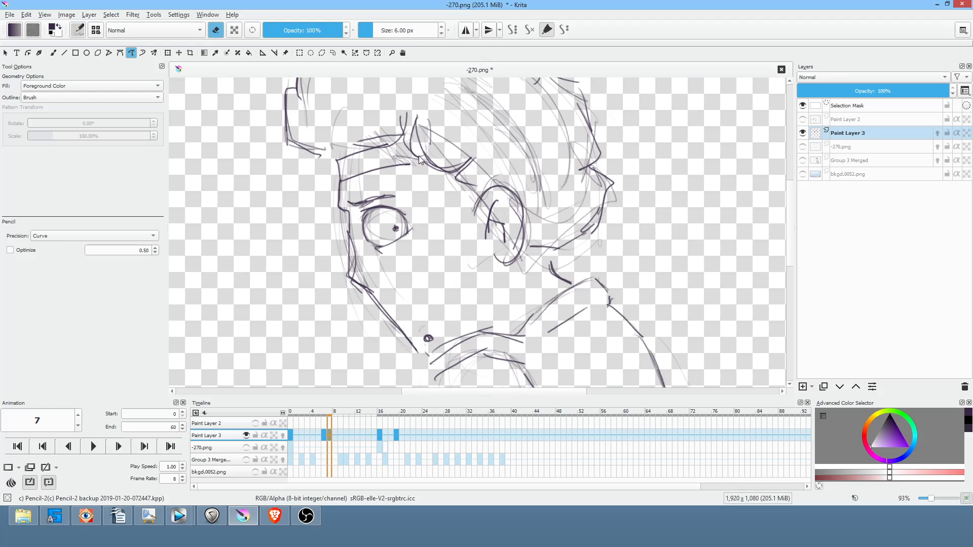
{"action": "key", "text": "b"}
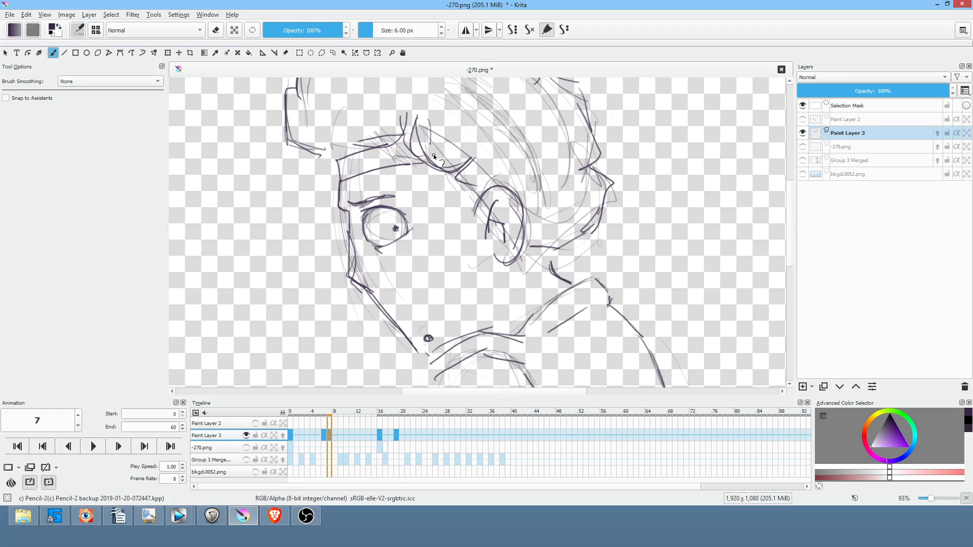
{"action": "left_click_drag", "start_coordinate": [490, 307], "coordinate": [493, 274]}
{"action": "mouse_move", "coordinate": [559, 234]}
{"action": "left_mouse_down"}
{"action": "mouse_move", "coordinate": [586, 196]}
{"action": "mouse_move", "coordinate": [561, 234]}
{"action": "left_mouse_up"}
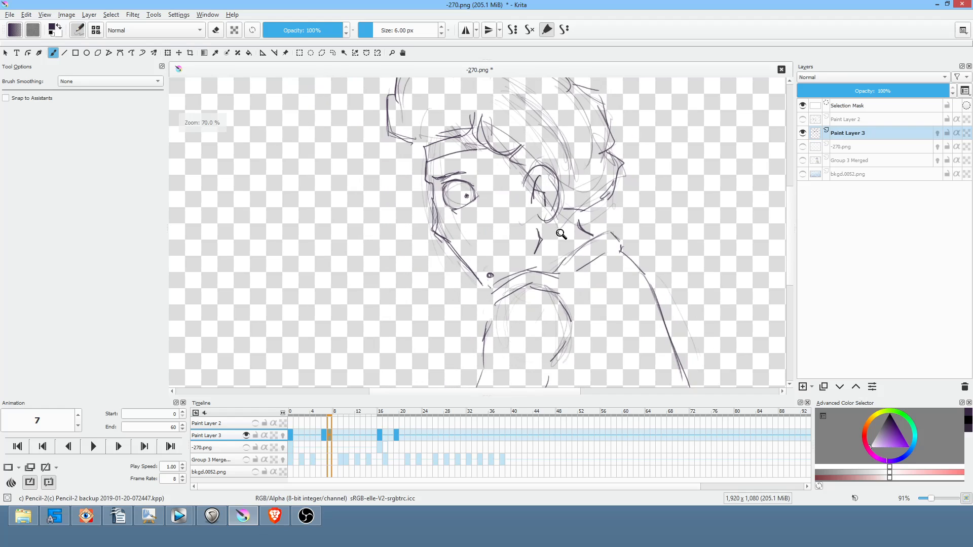
- Erase the open mouth on frame 19
{"action": "key", "text": "period"}
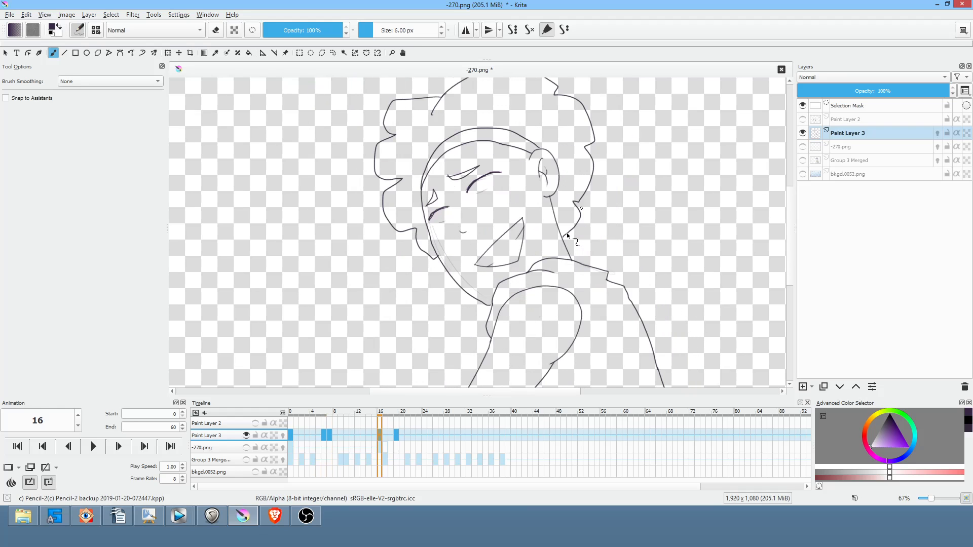
{"action": "key", "text": "period"}
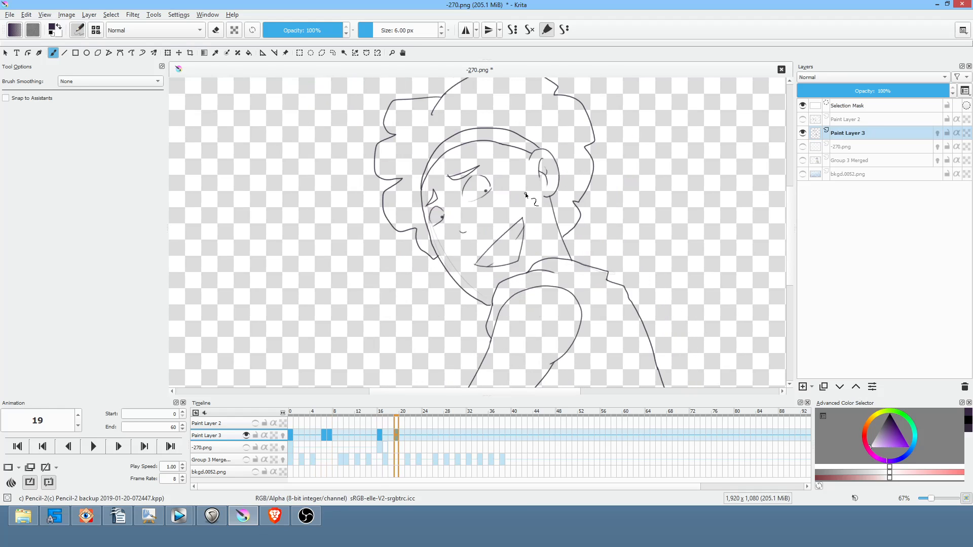
{"action": "key", "text": "e"}
{"action": "mouse_move", "coordinate": [514, 221]}
{"action": "left_mouse_down"}
{"action": "mouse_move", "coordinate": [479, 283]}
{"action": "mouse_move", "coordinate": [527, 262]}
{"action": "mouse_move", "coordinate": [545, 205]}
{"action": "left_mouse_up"}
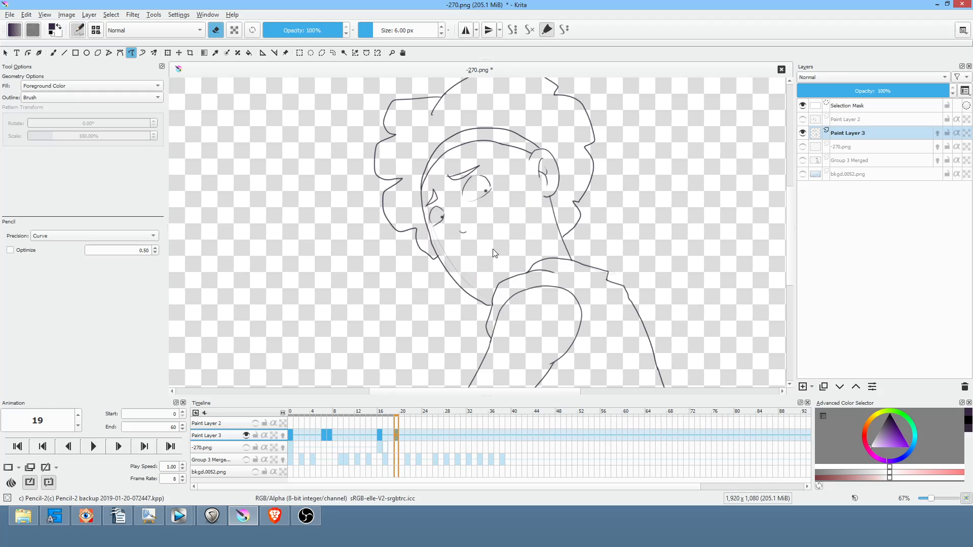
- Draw a single curved closed-mouth smile on frame 19 and refine the lower eyelid lines
{"action": "key", "text": "b"}
{"action": "left_click_drag", "start_coordinate": [482, 266], "coordinate": [524, 232]}
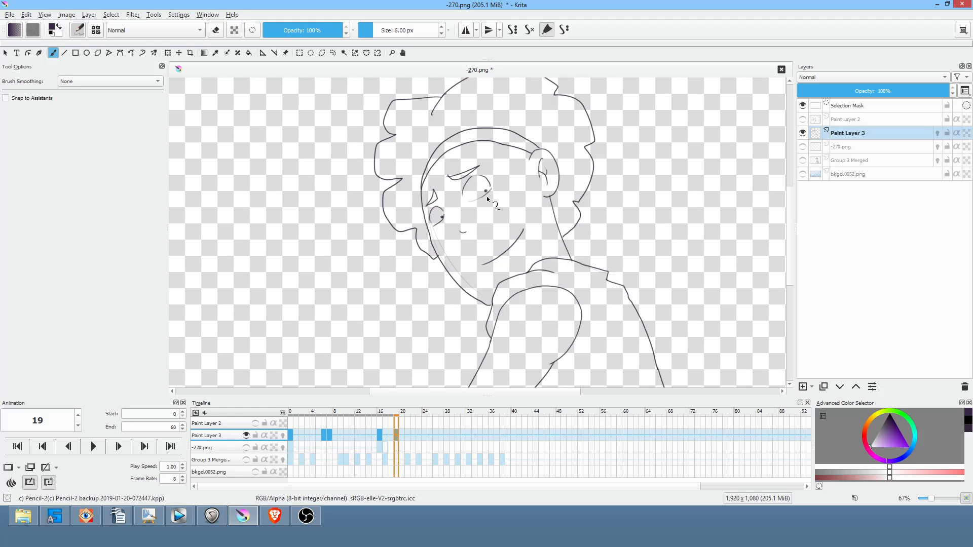
{"action": "left_click_drag", "start_coordinate": [488, 196], "coordinate": [561, 141]}
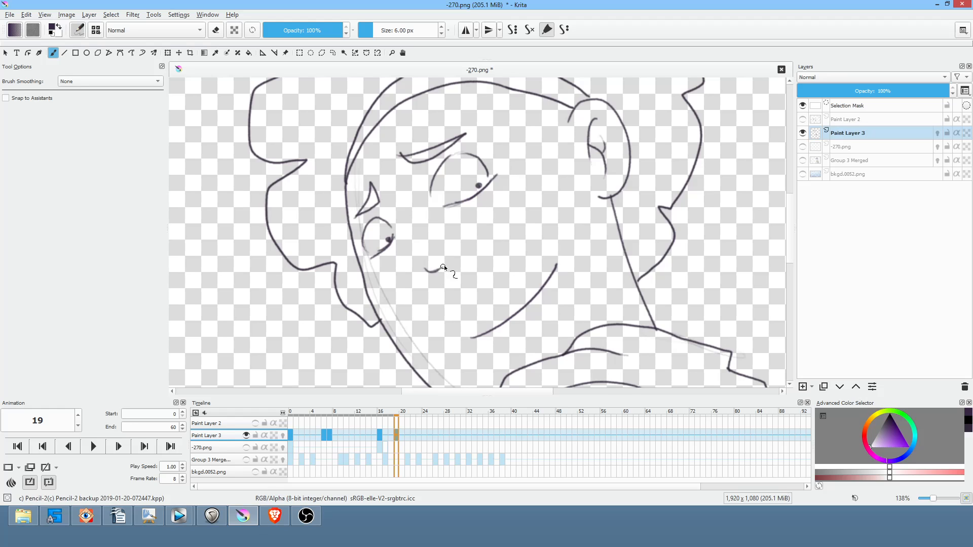
{"action": "scroll", "coordinate": [448, 268], "scroll_direction": "down", "scroll_amount": 2}
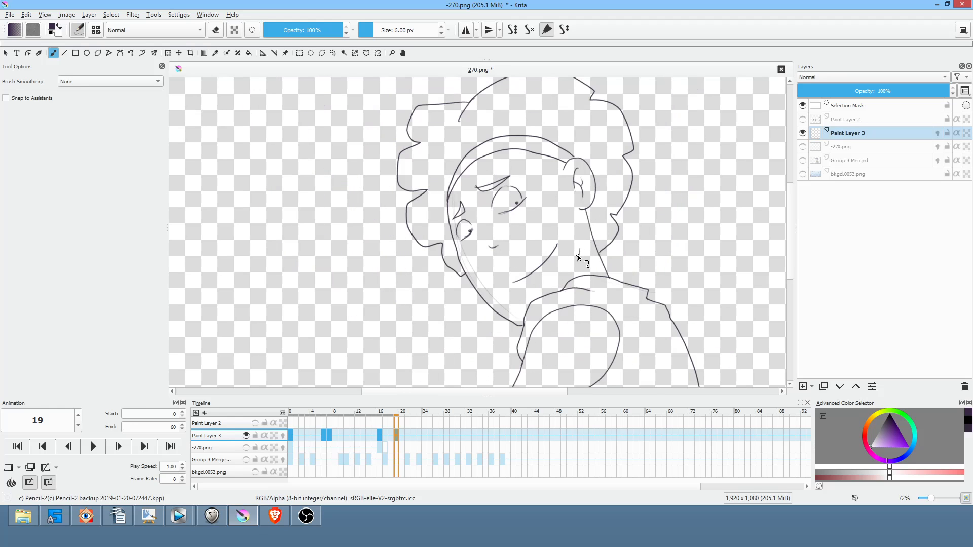
- Step back through keyframes 16, 7, 6 and 0 to compare the head-turn poses
{"action": "key", "text": "Left"}
{"action": "key", "text": "Left"}
{"action": "key", "text": "Left"}
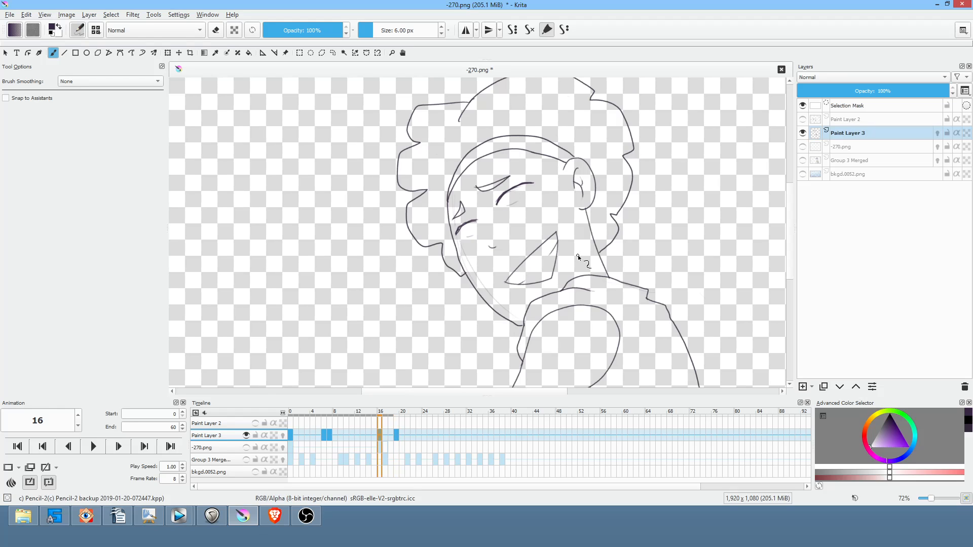
{"action": "key", "text": "comma"}
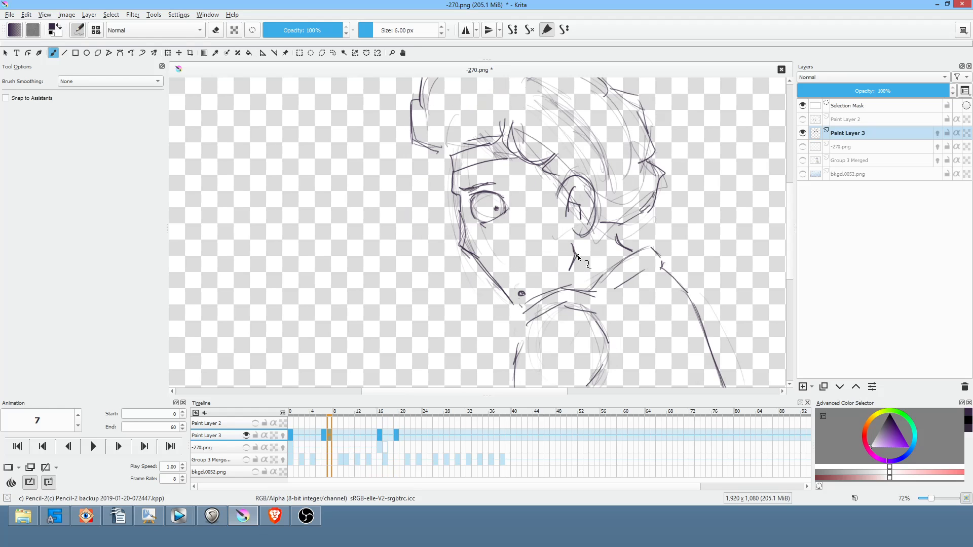
{"action": "key", "text": "Left"}
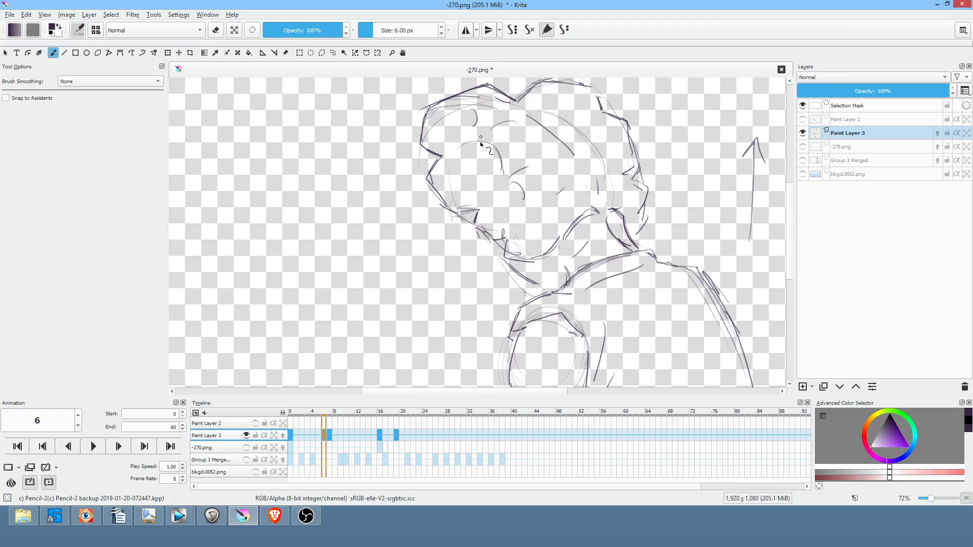
{"action": "key", "text": "comma"}
{"action": "key", "text": "period"}
- Erase the straight lower front hair outline on frame 6 and redraw it as two rounded locks
{"action": "key", "text": "f"}
{"action": "key", "text": "e"}
{"action": "mouse_move", "coordinate": [437, 169]}
{"action": "left_mouse_down"}
{"action": "mouse_move", "coordinate": [429, 206]}
{"action": "mouse_move", "coordinate": [477, 172]}
{"action": "mouse_move", "coordinate": [444, 212]}
{"action": "mouse_move", "coordinate": [460, 214]}
{"action": "left_mouse_up"}
{"action": "key", "text": "b"}
{"action": "key", "text": "e"}
{"action": "key", "text": "f"}
{"action": "key", "text": "e"}
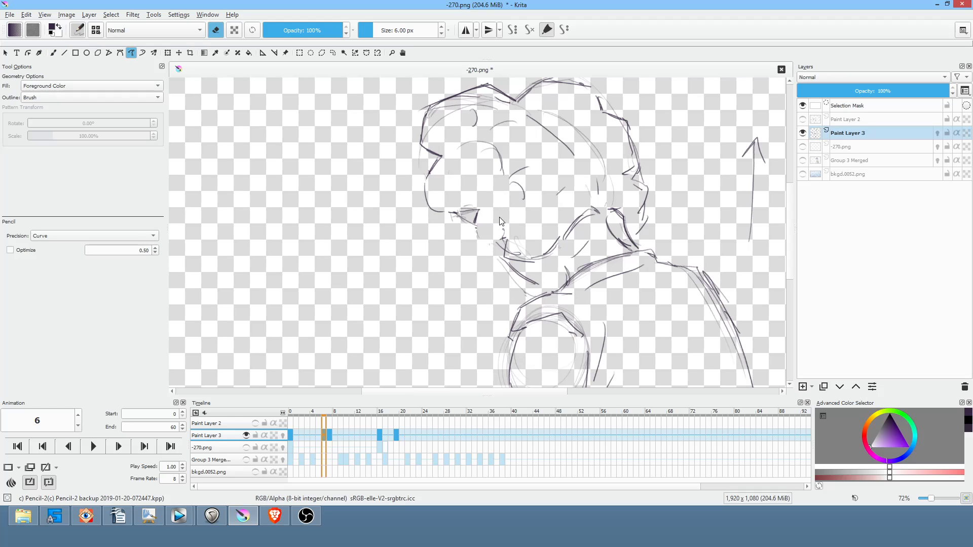
{"action": "mouse_move", "coordinate": [485, 202]}
{"action": "left_mouse_down"}
{"action": "mouse_move", "coordinate": [471, 235]}
{"action": "mouse_move", "coordinate": [491, 248]}
{"action": "left_mouse_up"}
{"action": "key", "text": "b"}
{"action": "key", "text": "e"}
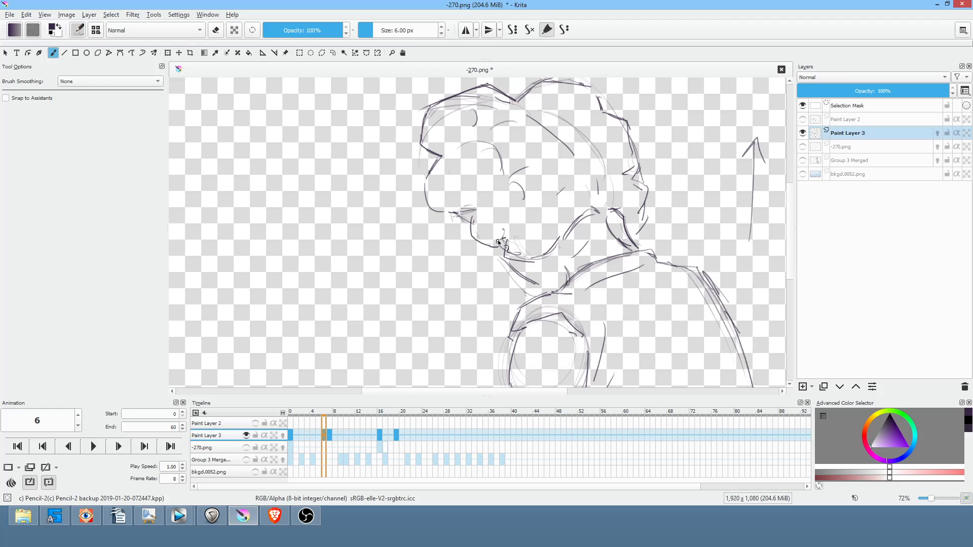
- Flip through keyframes 0, 6, 7, 16 and 19 in both directions to check the flow of the head turn
{"action": "mouse_move", "coordinate": [675, 190]}
{"action": "left_mouse_down"}
{"action": "mouse_move", "coordinate": [671, 213]}
{"action": "mouse_move", "coordinate": [673, 202]}
{"action": "left_mouse_up"}
{"action": "left_click_drag", "start_coordinate": [536, 267], "coordinate": [525, 292]}
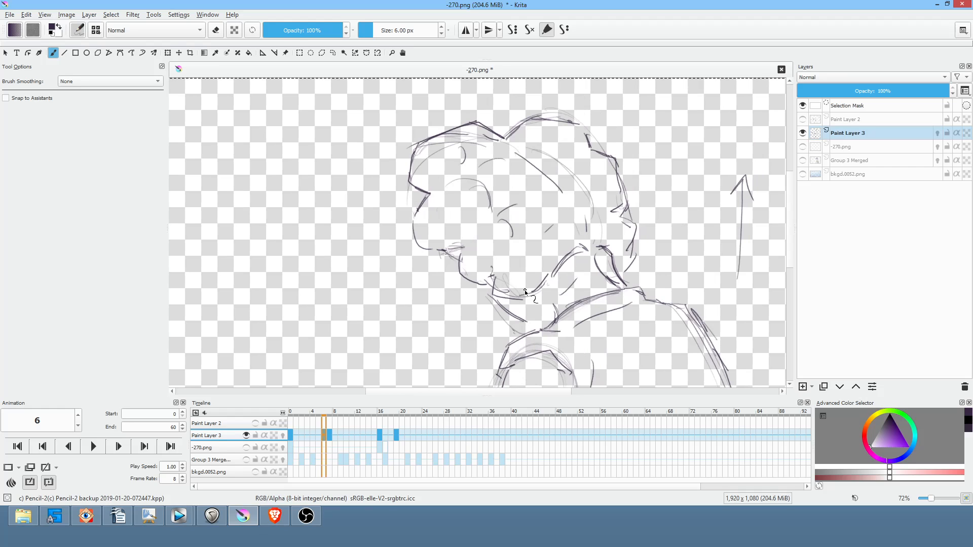
{"action": "left_click_drag", "start_coordinate": [564, 224], "coordinate": [571, 204]}
{"action": "key", "text": "Left"}
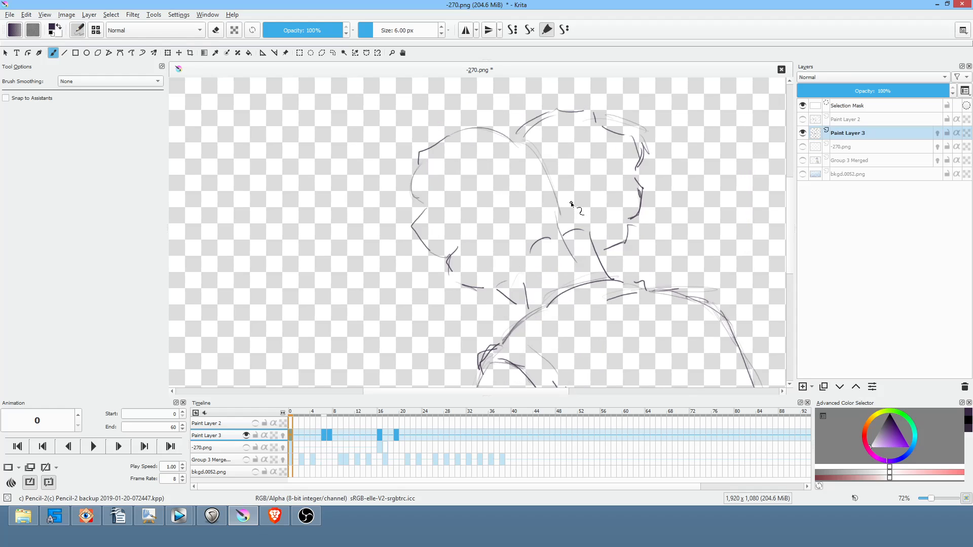
{"action": "key", "text": "Right"}
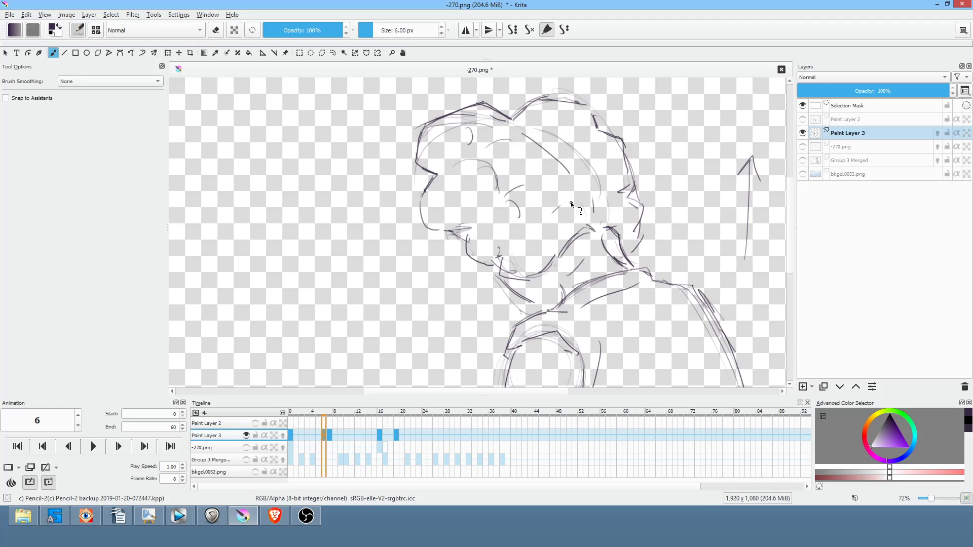
{"action": "key", "text": "Right"}
{"action": "key", "text": "period"}
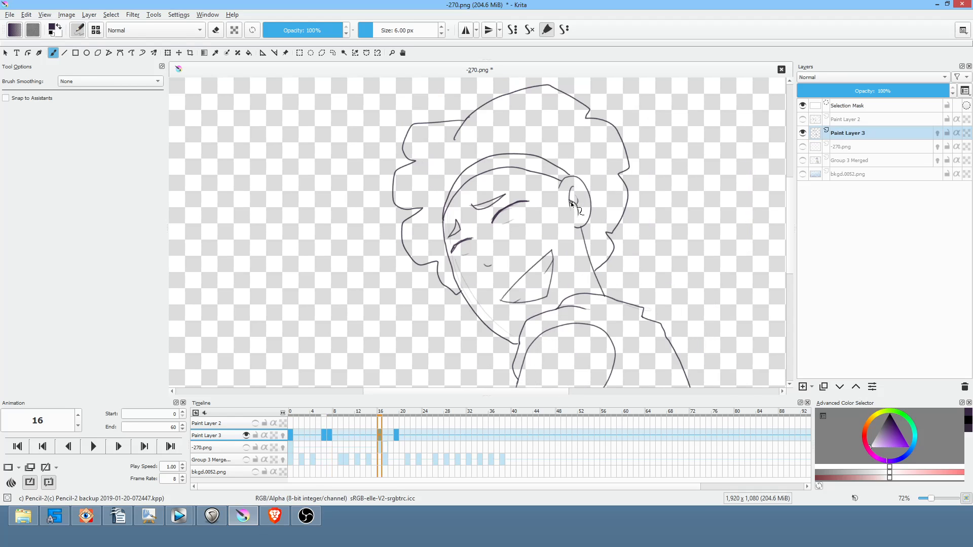
{"action": "key", "text": "period"}
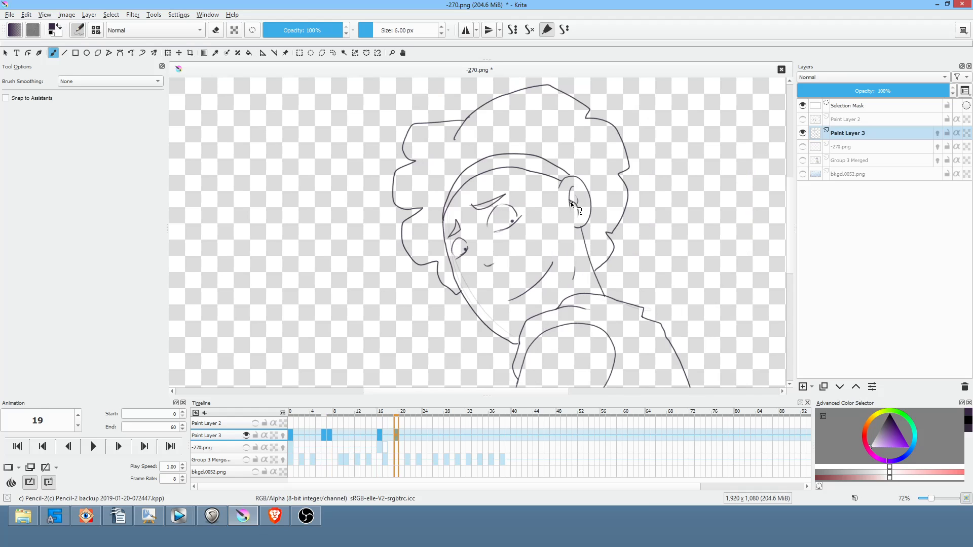
{"action": "left_click_drag", "start_coordinate": [577, 211], "coordinate": [554, 205]}
{"action": "key", "text": "comma"}
{"action": "key", "text": "comma"}
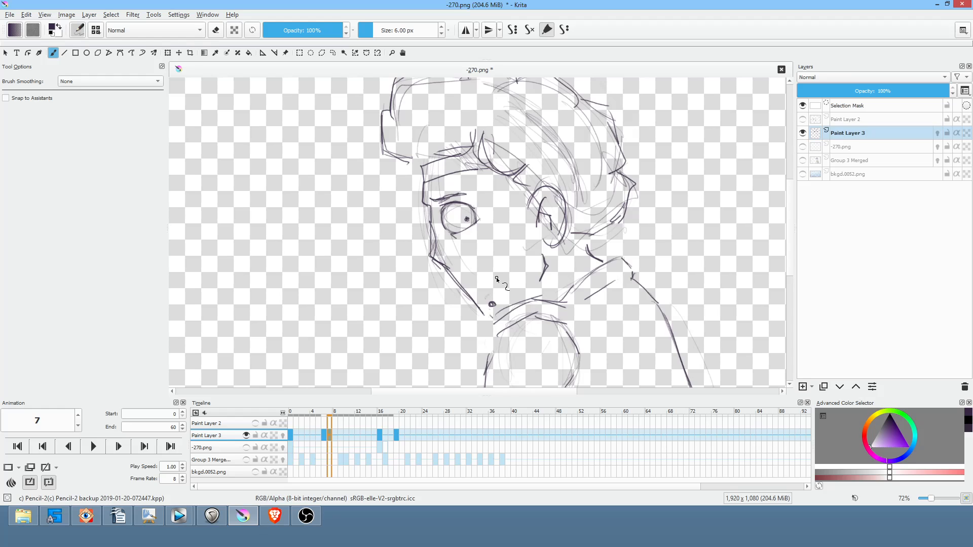
{"action": "key", "text": "comma"}
{"action": "key", "text": "comma"}
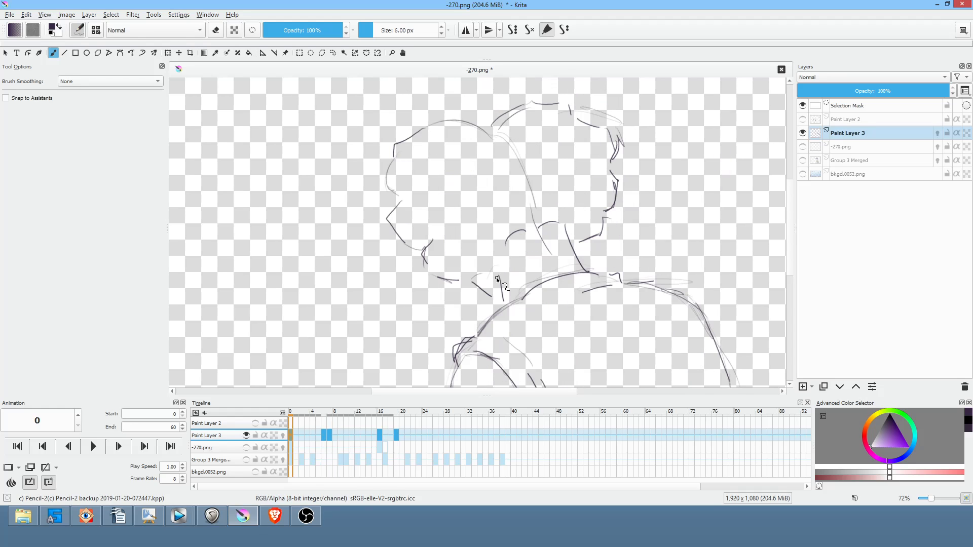
{"action": "key", "text": "period"}
{"action": "key", "text": "period"}
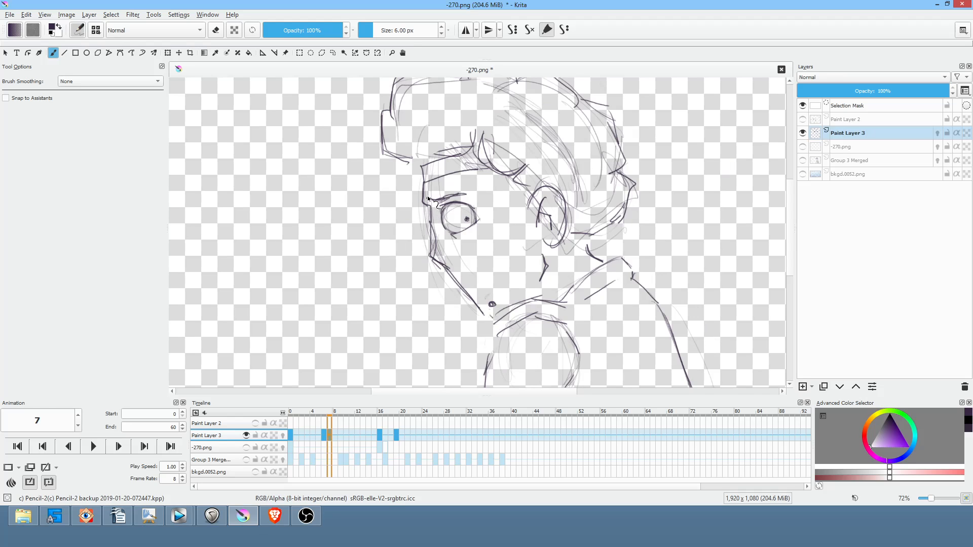
- Erase the rough face outline beside the eye on frame 7 and redraw it as a smooth curve from forehead to cheek
{"action": "key", "text": "p"}
{"action": "key", "text": "e"}
{"action": "left_click_drag", "start_coordinate": [437, 219], "coordinate": [435, 207]}
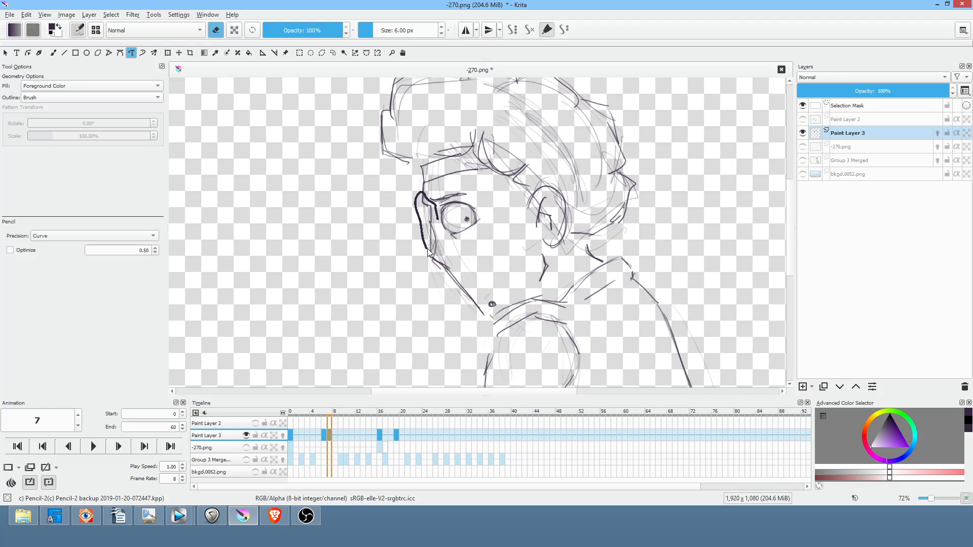
{"action": "left_click_drag", "start_coordinate": [427, 250], "coordinate": [443, 211]}
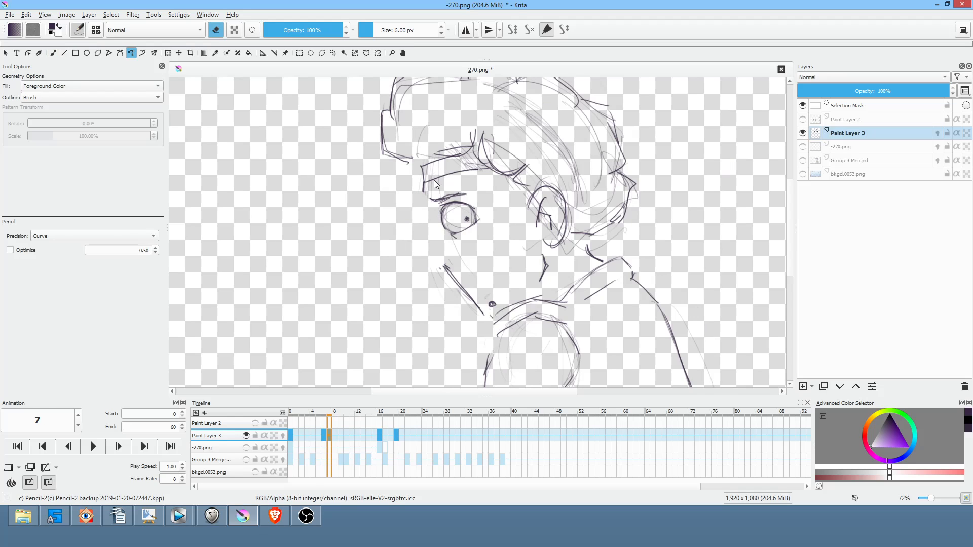
{"action": "key", "text": "b"}
{"action": "key", "text": "e"}
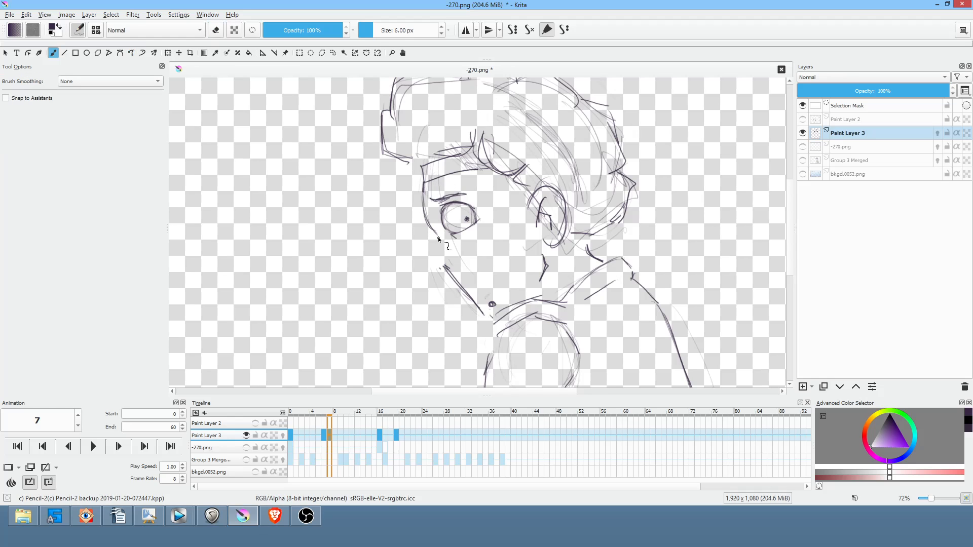
- Redraw the jaw line from cheek to chin on frame 7 and erase the old straight jaw segments
{"action": "left_click_drag", "start_coordinate": [440, 262], "coordinate": [478, 307]}
{"action": "key", "text": "p"}
{"action": "key", "text": "e"}
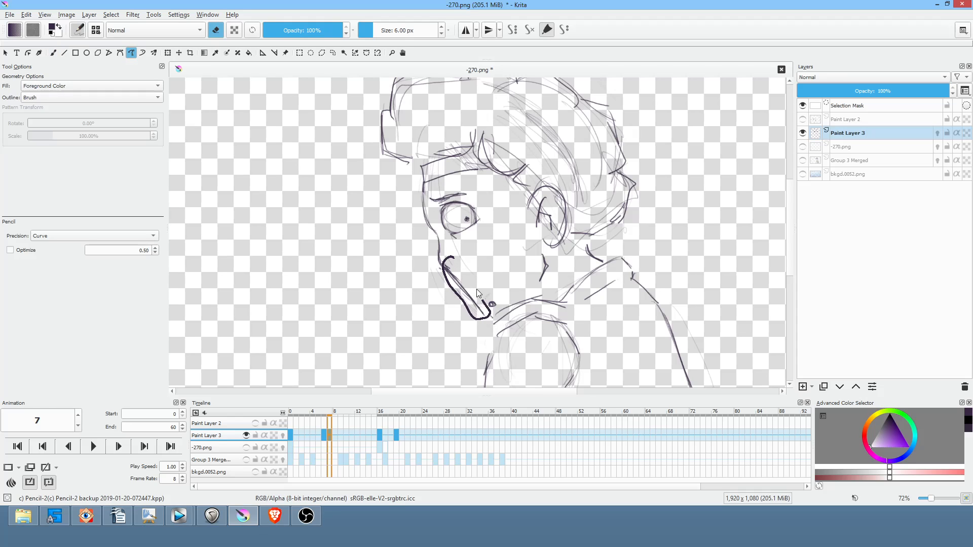
{"action": "left_click_drag", "start_coordinate": [487, 310], "coordinate": [489, 315]}
{"action": "key", "text": "e"}
{"action": "key", "text": "b"}
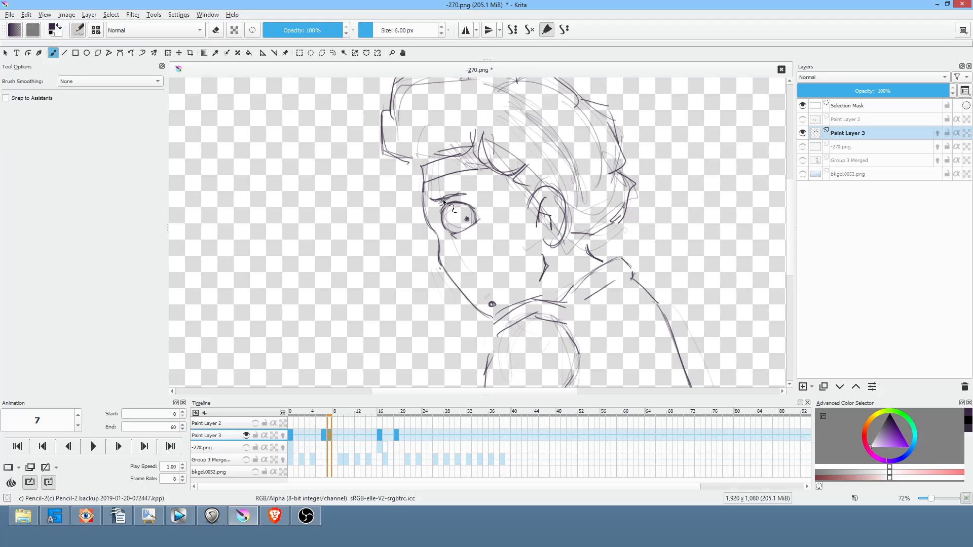
- Reinforce the eyebrow, headband and chin lines on frame 7 with darker pencil strokes
{"action": "mouse_move", "coordinate": [430, 199]}
{"action": "left_mouse_down"}
{"action": "mouse_move", "coordinate": [467, 186]}
{"action": "mouse_move", "coordinate": [454, 167]}
{"action": "mouse_move", "coordinate": [423, 186]}
{"action": "mouse_move", "coordinate": [494, 167]}
{"action": "left_mouse_up"}
{"action": "left_click_drag", "start_coordinate": [420, 166], "coordinate": [484, 148]}
{"action": "left_click_drag", "start_coordinate": [474, 305], "coordinate": [495, 319]}
- Sketch the neck lines below the jaw on frame 7 and join the collar to the shoulder and arm outlines
{"action": "left_click_drag", "start_coordinate": [575, 264], "coordinate": [599, 195]}
{"action": "left_click_drag", "start_coordinate": [515, 276], "coordinate": [522, 253]}
{"action": "left_click_drag", "start_coordinate": [610, 244], "coordinate": [605, 258]}
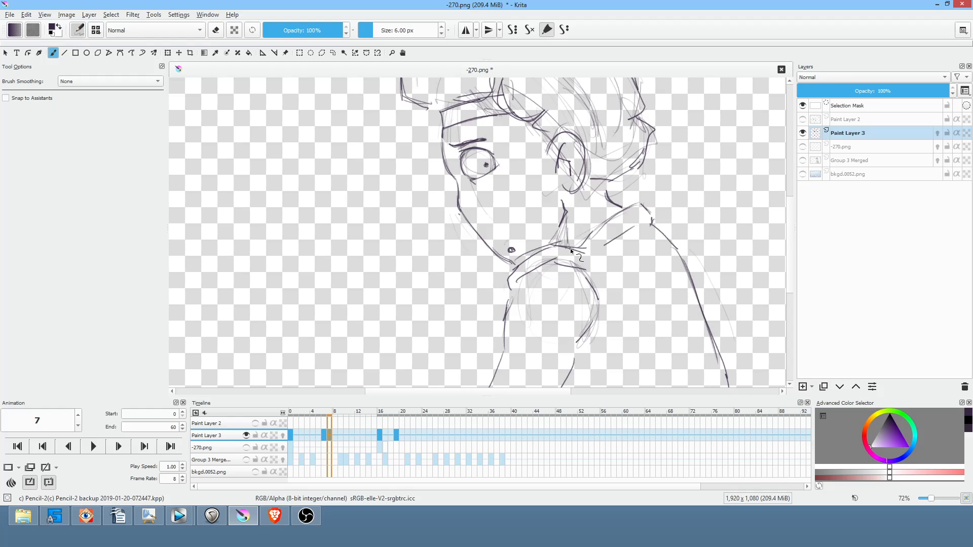
{"action": "mouse_move", "coordinate": [629, 271]}
{"action": "left_mouse_down"}
{"action": "mouse_move", "coordinate": [633, 231]}
{"action": "mouse_move", "coordinate": [637, 257]}
{"action": "left_mouse_up"}
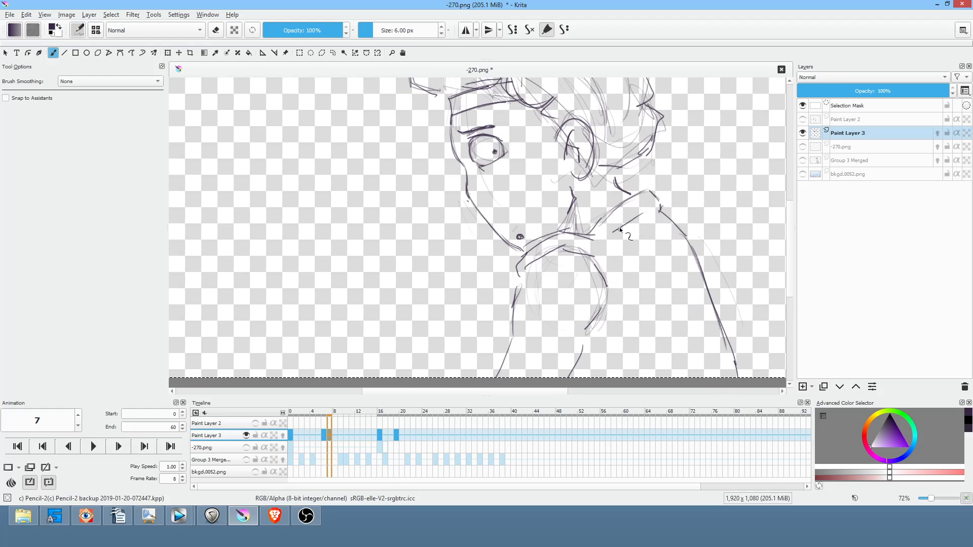
{"action": "scroll", "coordinate": [618, 230], "scroll_direction": "down", "scroll_amount": 3}
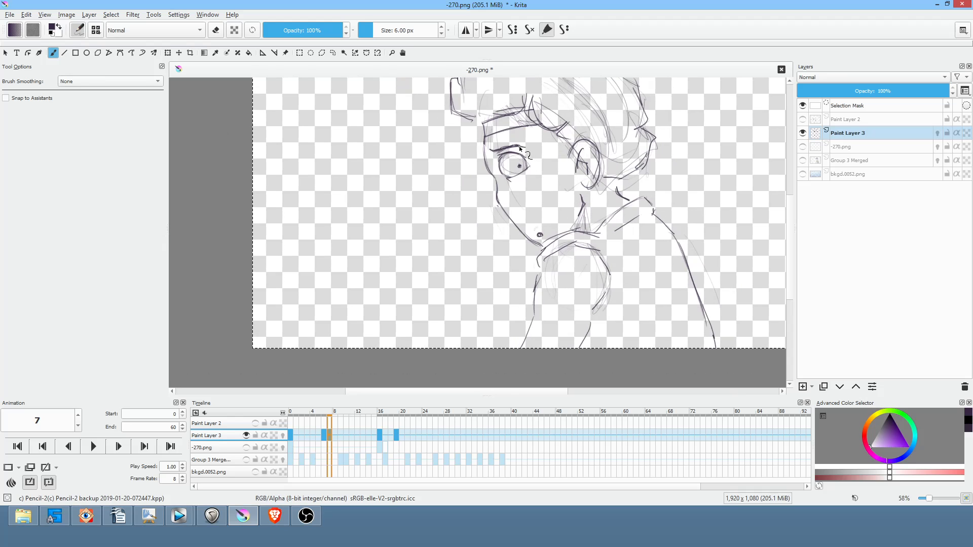
{"action": "left_click_drag", "start_coordinate": [607, 225], "coordinate": [591, 242]}
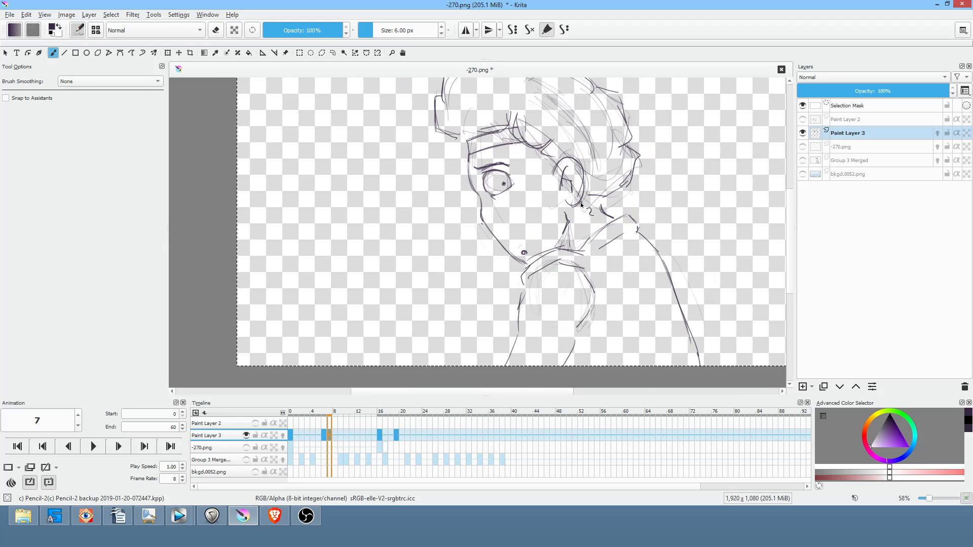
- Step from frame 0 through frame 6 to frame 7 to check the reworked face in motion
{"action": "left_click", "coordinate": [294, 434]}
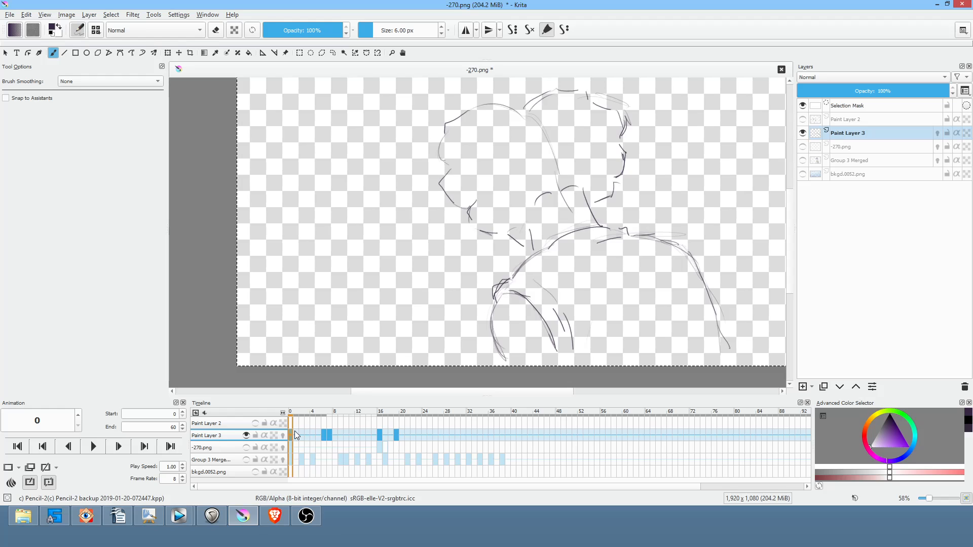
{"action": "key", "text": "Right"}
{"action": "key", "text": "Right"}
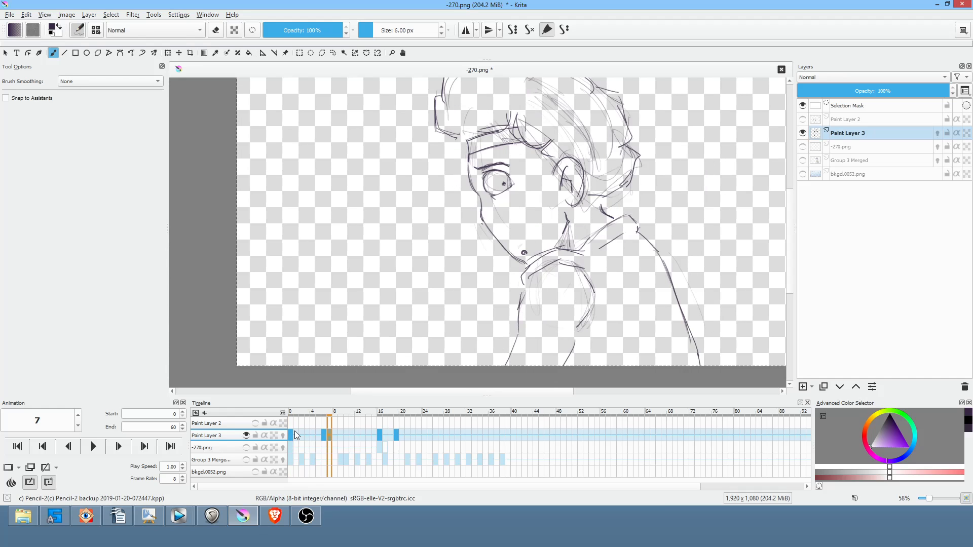
- Darken the cheek and jaw contour on frame 7 with thicker strokes
{"action": "mouse_move", "coordinate": [531, 184]}
{"action": "left_mouse_down"}
{"action": "mouse_move", "coordinate": [557, 202]}
{"action": "mouse_move", "coordinate": [583, 177]}
{"action": "left_mouse_up"}
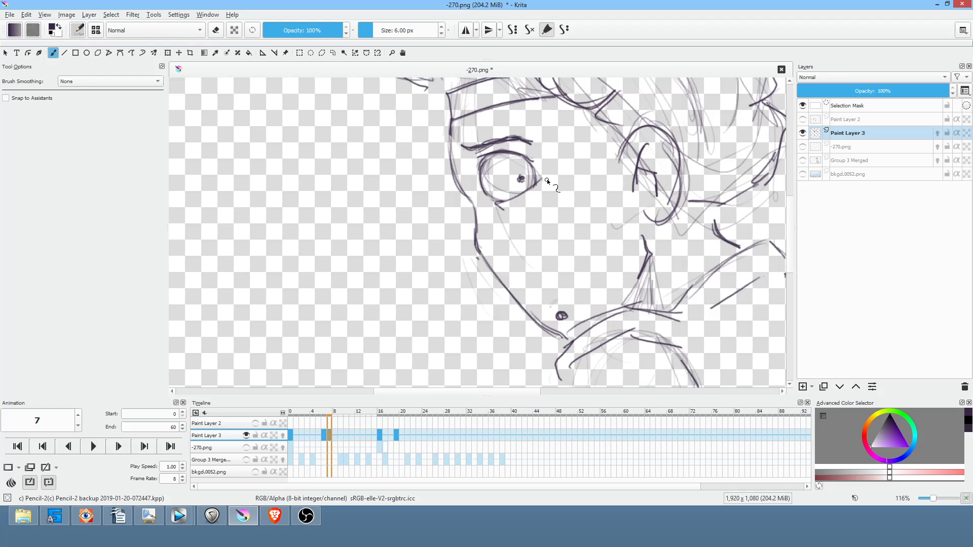
{"action": "left_click_drag", "start_coordinate": [472, 208], "coordinate": [475, 240]}
{"action": "left_click_drag", "start_coordinate": [491, 280], "coordinate": [532, 318]}
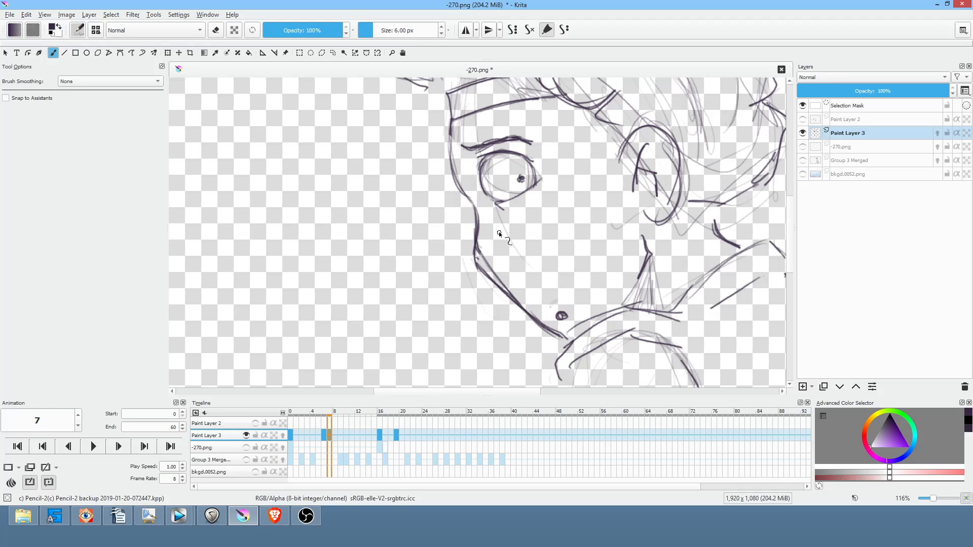
- Erase the stray construction lines around the cheek, eye and jaw on frame 7
{"action": "key", "text": "f"}
{"action": "key", "text": "e"}
{"action": "left_click_drag", "start_coordinate": [482, 243], "coordinate": [508, 289]}
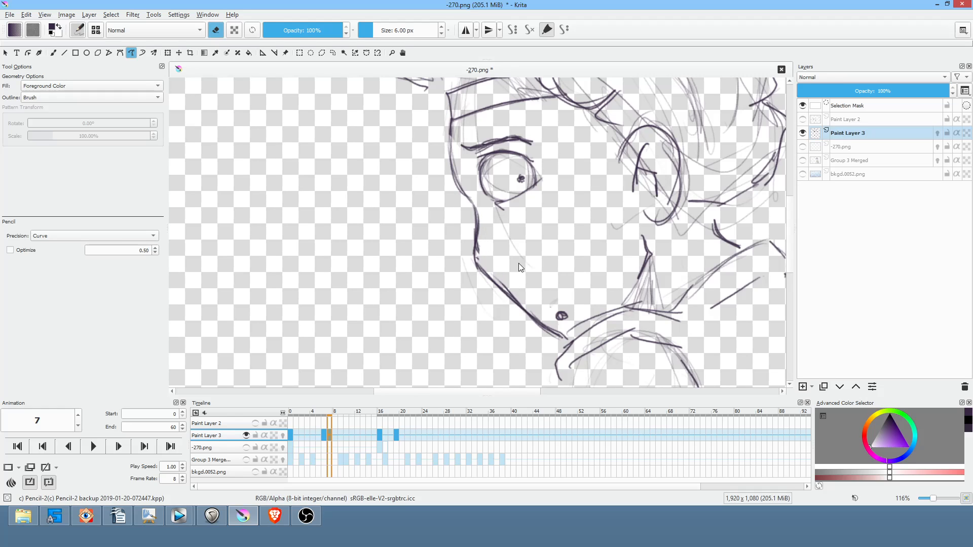
{"action": "left_click_drag", "start_coordinate": [481, 237], "coordinate": [477, 254]}
{"action": "left_click_drag", "start_coordinate": [509, 289], "coordinate": [509, 290]}
{"action": "left_click_drag", "start_coordinate": [543, 182], "coordinate": [508, 206]}
{"action": "mouse_move", "coordinate": [501, 265]}
{"action": "left_mouse_down"}
{"action": "mouse_move", "coordinate": [514, 296]}
{"action": "mouse_move", "coordinate": [532, 305]}
{"action": "left_mouse_up"}
{"action": "left_click_drag", "start_coordinate": [679, 245], "coordinate": [569, 311]}
{"action": "left_click_drag", "start_coordinate": [525, 194], "coordinate": [541, 175]}
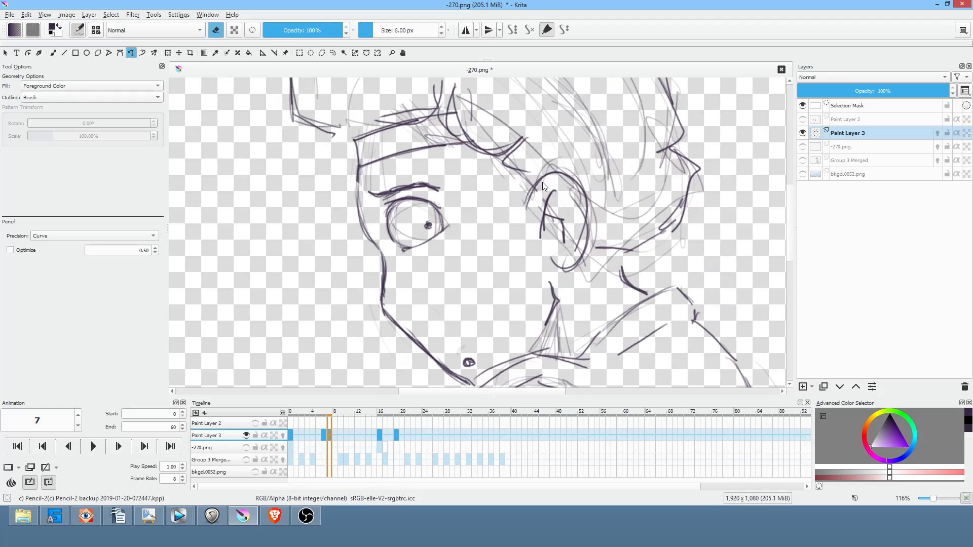
{"action": "key", "text": "b"}
{"action": "key", "text": "e"}
- Flip through keyframes 16, 19, 7, 6 and 0 and return to frame 7 to compare the poses
{"action": "left_click_drag", "start_coordinate": [496, 214], "coordinate": [484, 254]}
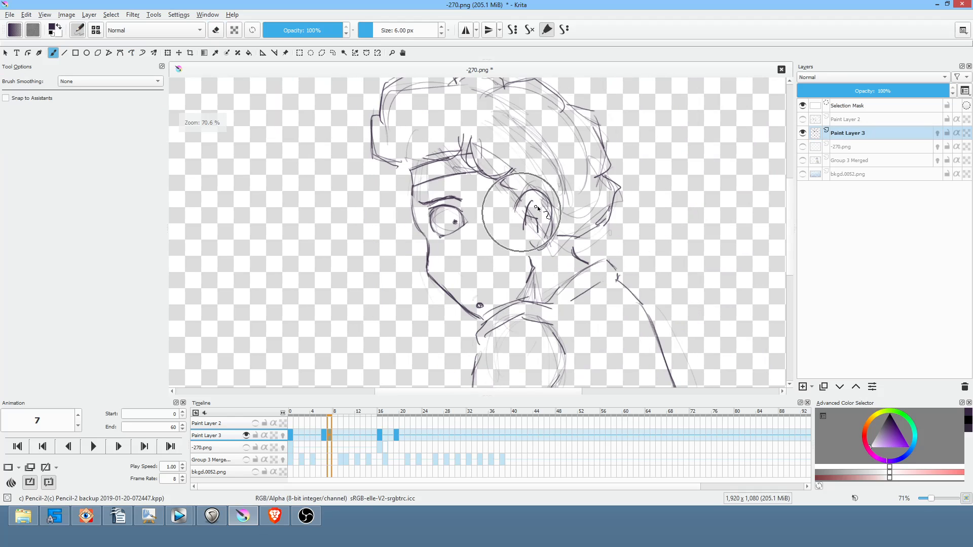
{"action": "left_click_drag", "start_coordinate": [533, 208], "coordinate": [518, 169]}
{"action": "left_click", "coordinate": [382, 439]}
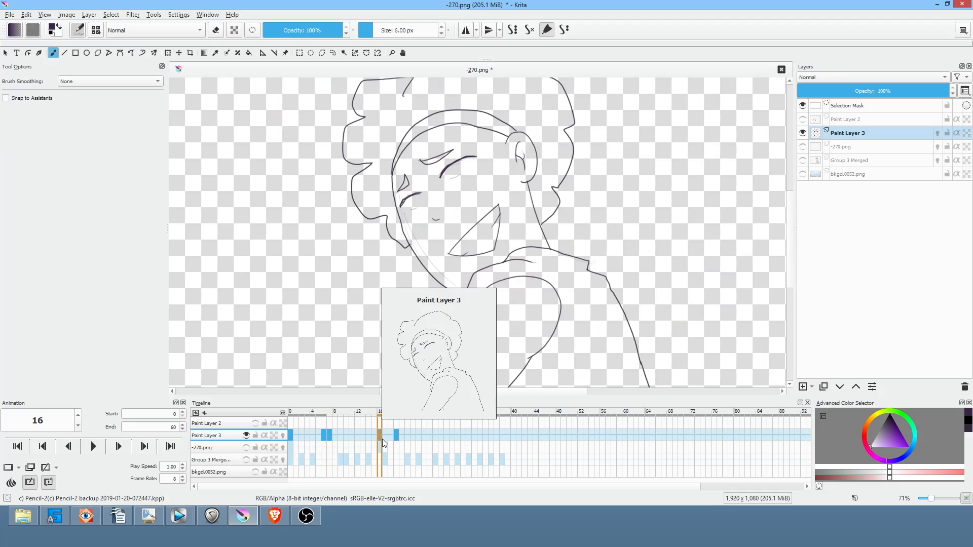
{"action": "key", "text": "Right"}
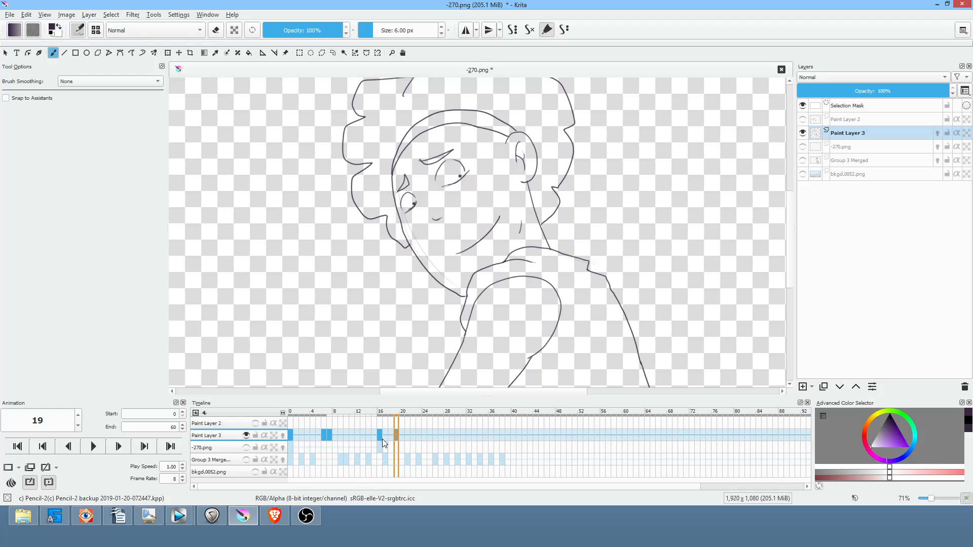
{"action": "key", "text": "Left"}
{"action": "key", "text": "Left"}
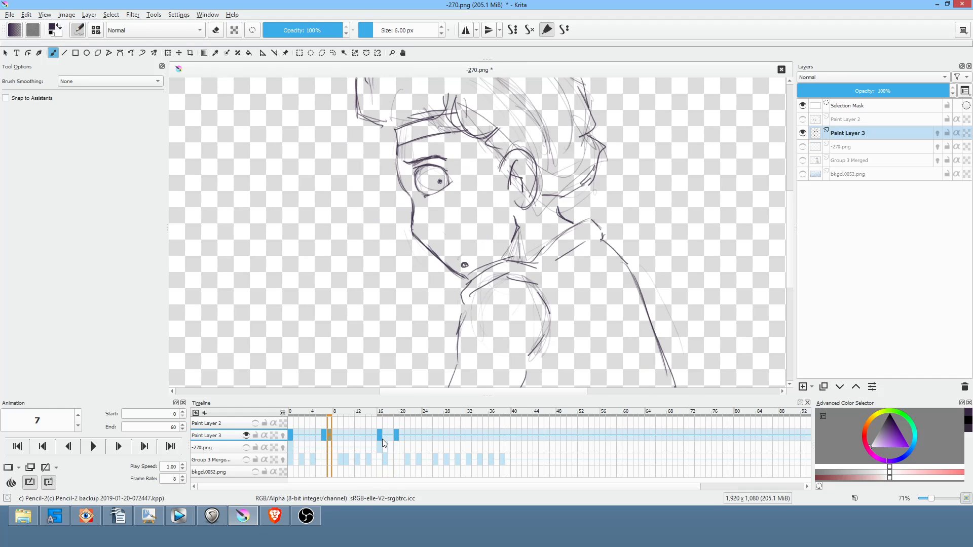
{"action": "key", "text": "Left"}
{"action": "key", "text": "Left"}
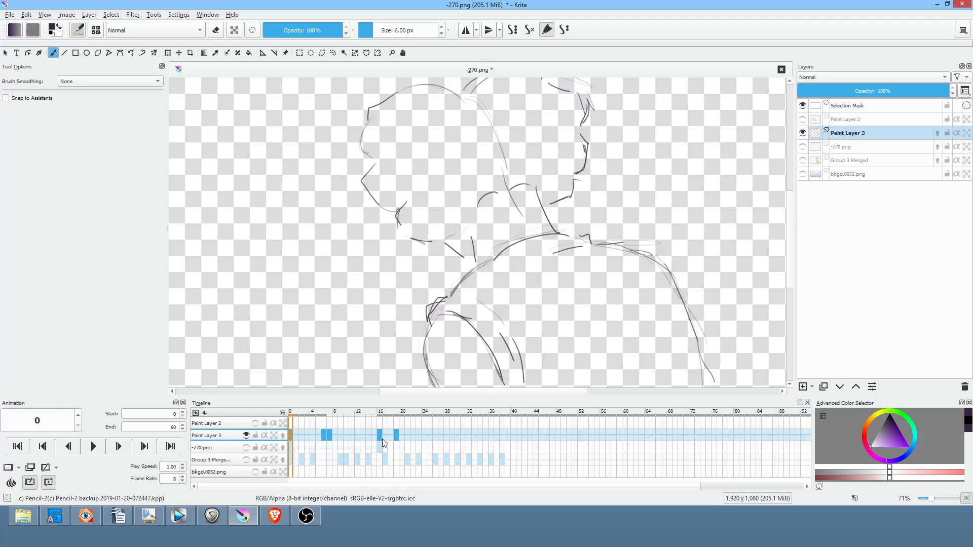
{"action": "key", "text": "Right"}
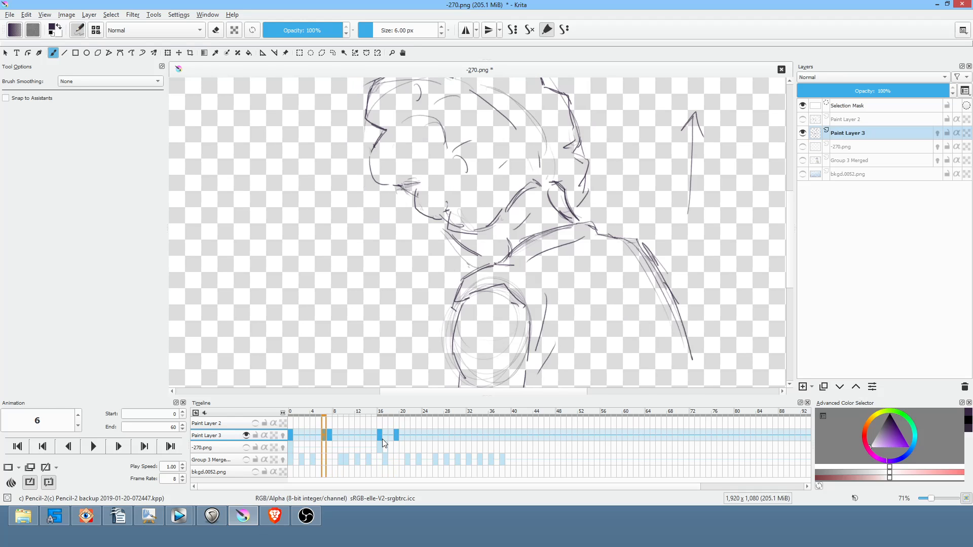
{"action": "key", "text": "Right"}
- Erase the overlapping hairline strokes between headband and ear on frame 7 and redraw them as two rounded locks
{"action": "mouse_move", "coordinate": [472, 156]}
{"action": "left_mouse_down"}
{"action": "mouse_move", "coordinate": [477, 201]}
{"action": "mouse_move", "coordinate": [435, 170]}
{"action": "mouse_move", "coordinate": [449, 176]}
{"action": "left_mouse_up"}
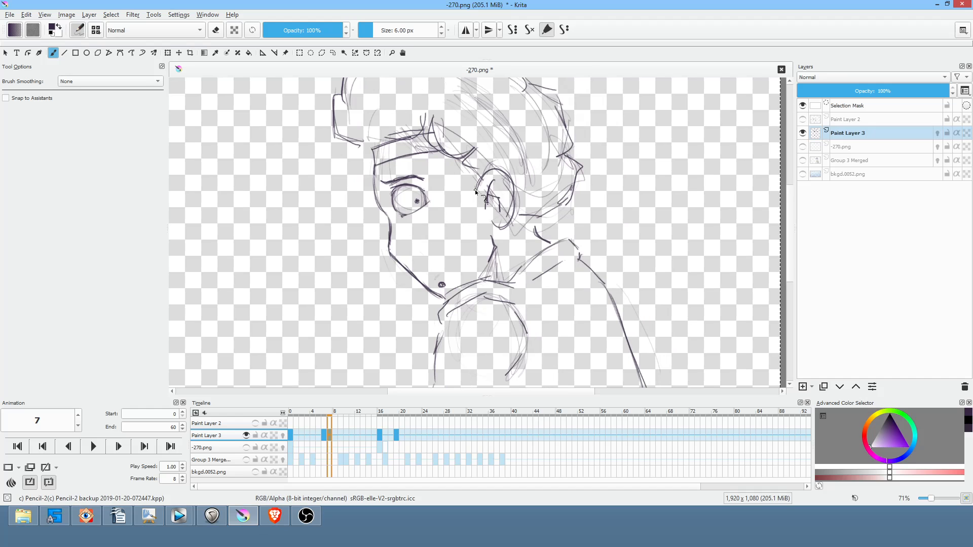
{"action": "mouse_move", "coordinate": [534, 160]}
{"action": "left_mouse_down"}
{"action": "mouse_move", "coordinate": [512, 225]}
{"action": "mouse_move", "coordinate": [530, 160]}
{"action": "left_mouse_up"}
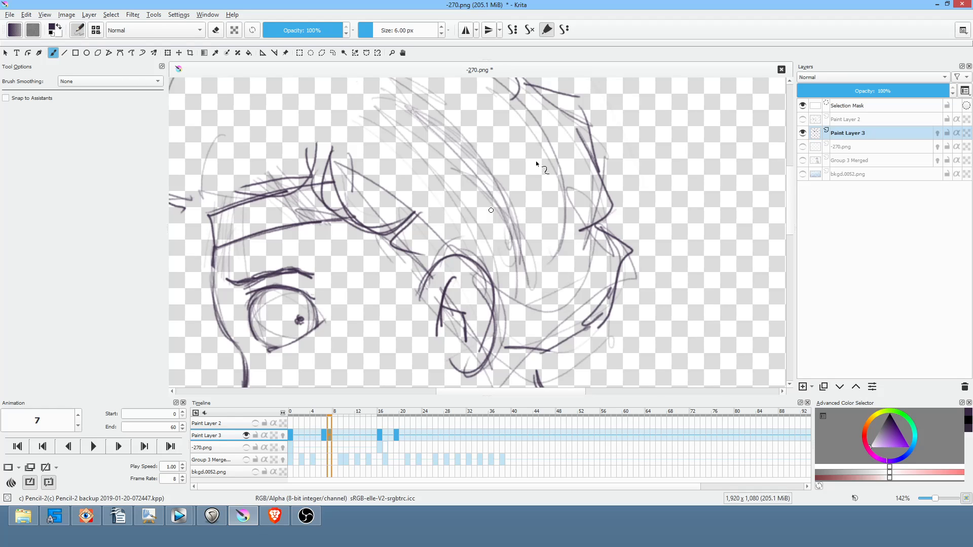
{"action": "key", "text": "e"}
{"action": "mouse_move", "coordinate": [348, 115]}
{"action": "left_mouse_down"}
{"action": "mouse_move", "coordinate": [334, 157]}
{"action": "mouse_move", "coordinate": [357, 221]}
{"action": "left_mouse_up"}
{"action": "left_click_drag", "start_coordinate": [423, 229], "coordinate": [424, 229]}
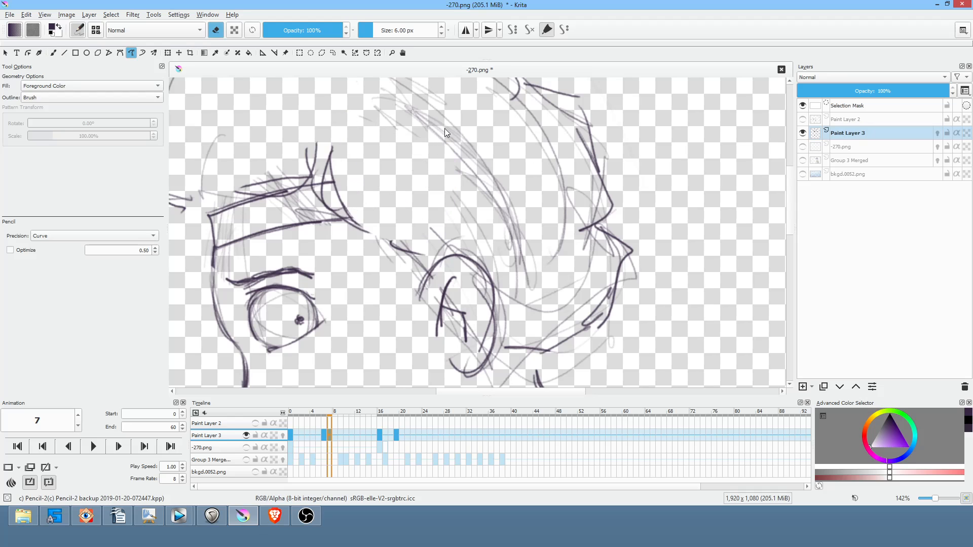
{"action": "key", "text": "b"}
{"action": "key", "text": "e"}
{"action": "mouse_move", "coordinate": [335, 140]}
{"action": "left_mouse_down"}
{"action": "mouse_move", "coordinate": [337, 208]}
{"action": "mouse_move", "coordinate": [406, 223]}
{"action": "mouse_move", "coordinate": [439, 256]}
{"action": "left_mouse_up"}
{"action": "left_click_drag", "start_coordinate": [544, 215], "coordinate": [615, 278]}
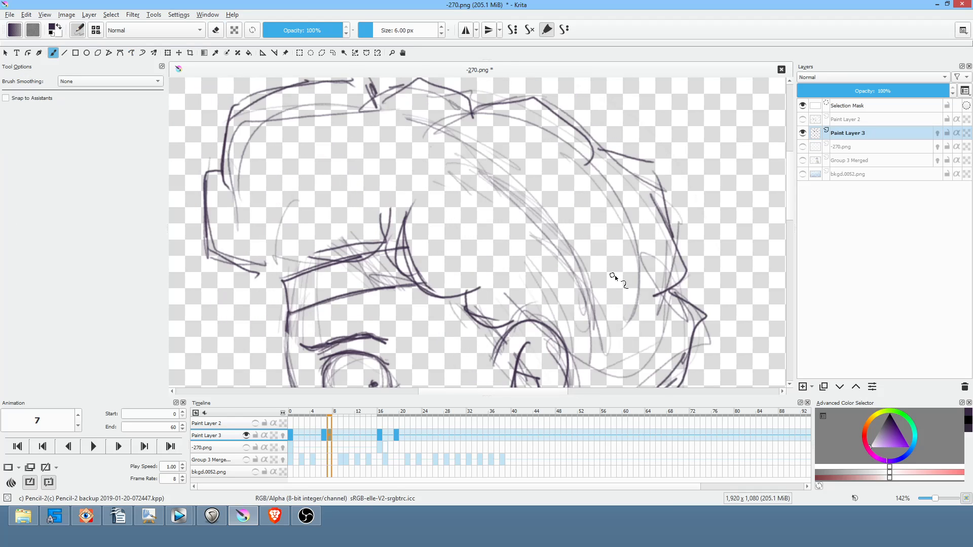
- Erase the long sketchy hair strands across the side of the head on frame 7
{"action": "left_click_drag", "start_coordinate": [573, 232], "coordinate": [576, 247]}
{"action": "key", "text": "p"}
{"action": "key", "text": "e"}
{"action": "mouse_move", "coordinate": [549, 172]}
{"action": "left_mouse_down"}
{"action": "mouse_move", "coordinate": [475, 133]}
{"action": "mouse_move", "coordinate": [480, 230]}
{"action": "mouse_move", "coordinate": [595, 333]}
{"action": "mouse_move", "coordinate": [588, 324]}
{"action": "left_mouse_up"}
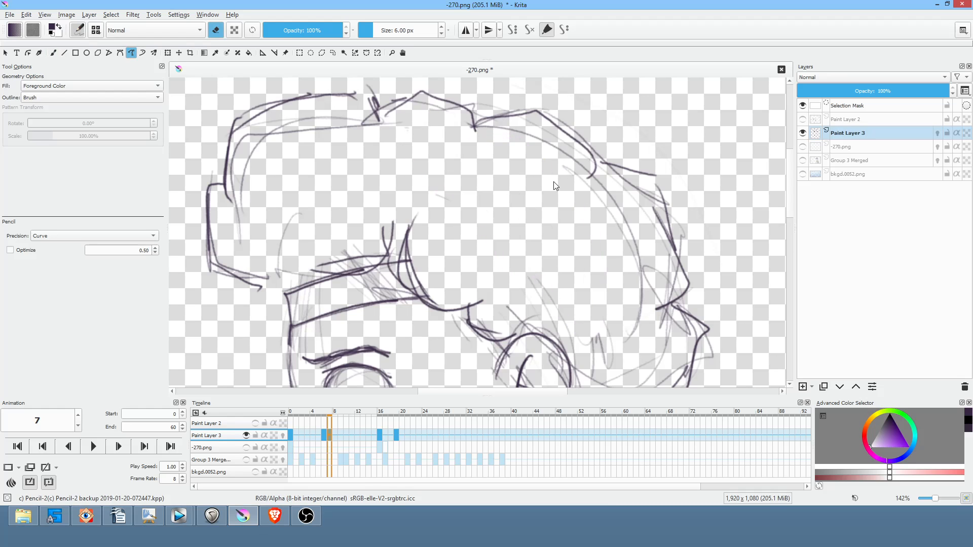
{"action": "scroll", "coordinate": [537, 205], "scroll_direction": "down", "scroll_amount": 3}
{"action": "left_click_drag", "start_coordinate": [574, 224], "coordinate": [536, 138]}
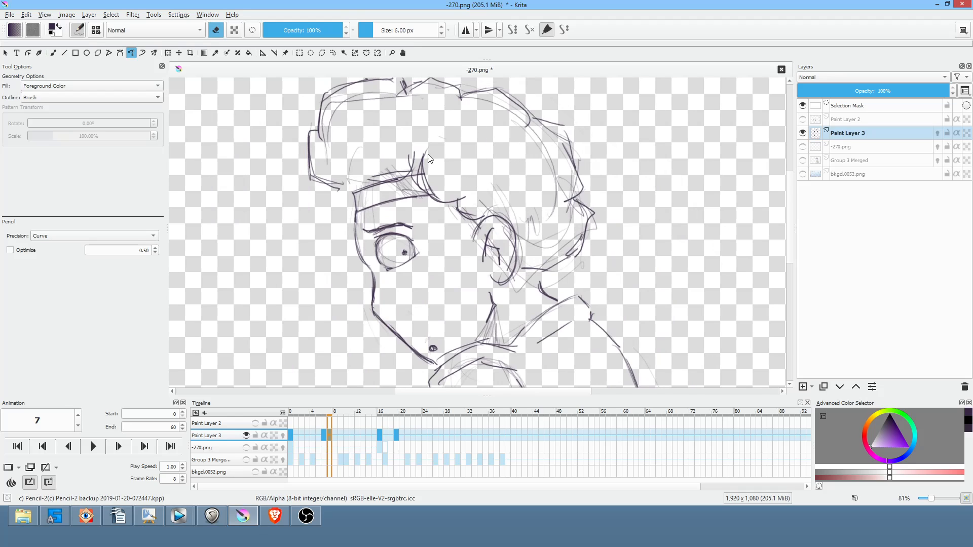
- Erase the faint leftover lines inside and under the front hair lock on frame 7
{"action": "key", "text": "e"}
{"action": "left_click_drag", "start_coordinate": [369, 129], "coordinate": [362, 175]}
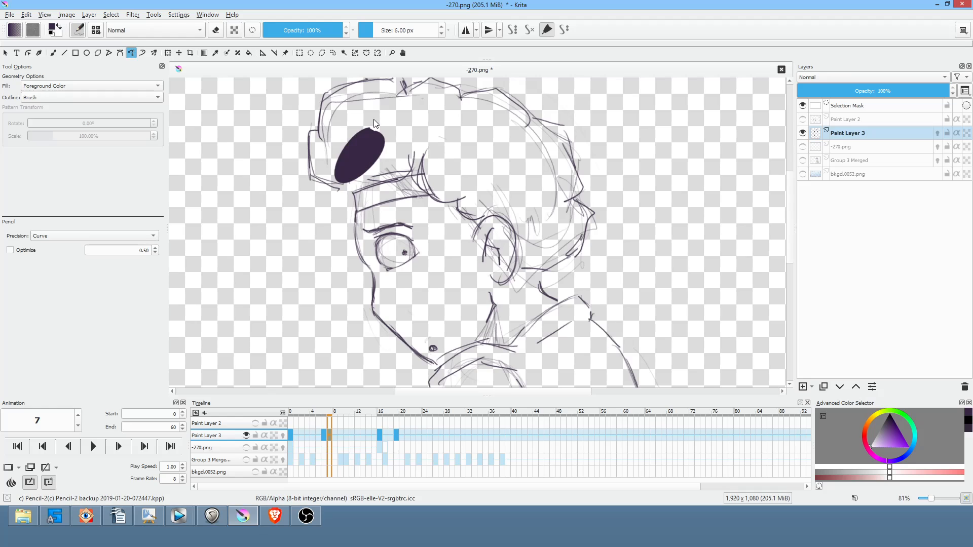
{"action": "mouse_move", "coordinate": [376, 118]}
{"action": "left_mouse_down"}
{"action": "mouse_move", "coordinate": [338, 193]}
{"action": "mouse_move", "coordinate": [418, 114]}
{"action": "left_mouse_up"}
{"action": "key", "text": "e"}
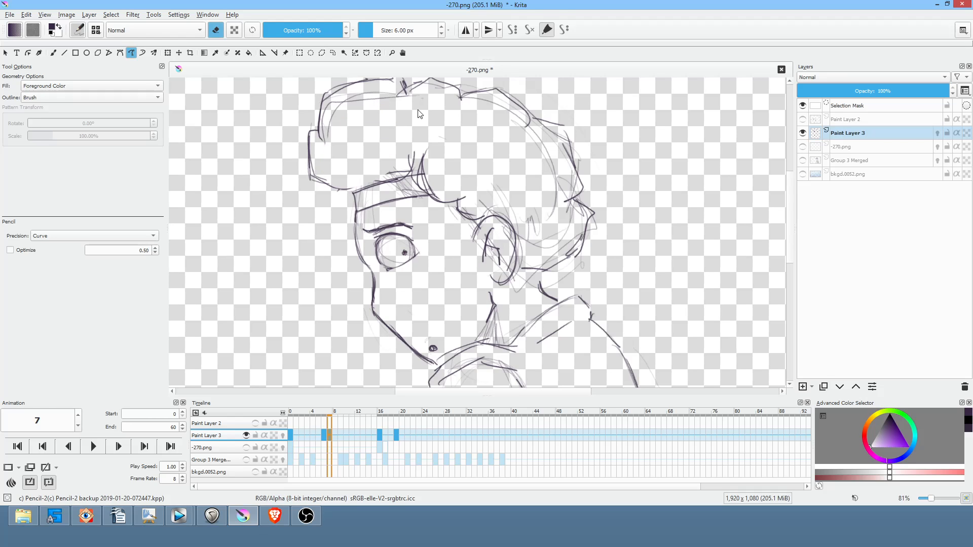
- Erase the inner curves at the back of the hair on frame 7 and redraw the hair outline down to the nape
{"action": "left_click_drag", "start_coordinate": [604, 258], "coordinate": [600, 276]}
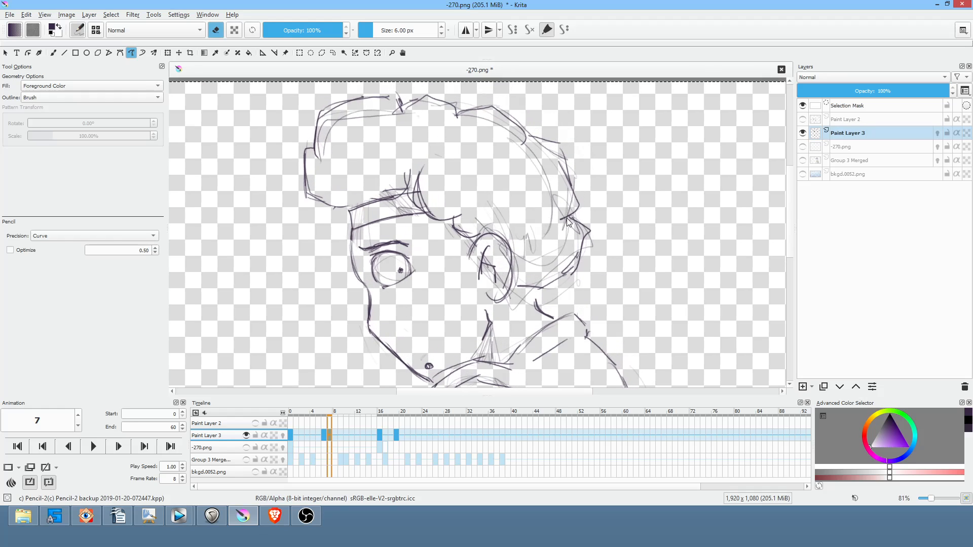
{"action": "mouse_move", "coordinate": [561, 214]}
{"action": "left_mouse_down"}
{"action": "mouse_move", "coordinate": [527, 148]}
{"action": "mouse_move", "coordinate": [502, 213]}
{"action": "mouse_move", "coordinate": [575, 249]}
{"action": "mouse_move", "coordinate": [566, 223]}
{"action": "left_mouse_up"}
{"action": "mouse_move", "coordinate": [571, 257]}
{"action": "left_mouse_down"}
{"action": "mouse_move", "coordinate": [565, 305]}
{"action": "mouse_move", "coordinate": [528, 299]}
{"action": "mouse_move", "coordinate": [544, 261]}
{"action": "left_mouse_up"}
{"action": "key", "text": "b"}
{"action": "key", "text": "e"}
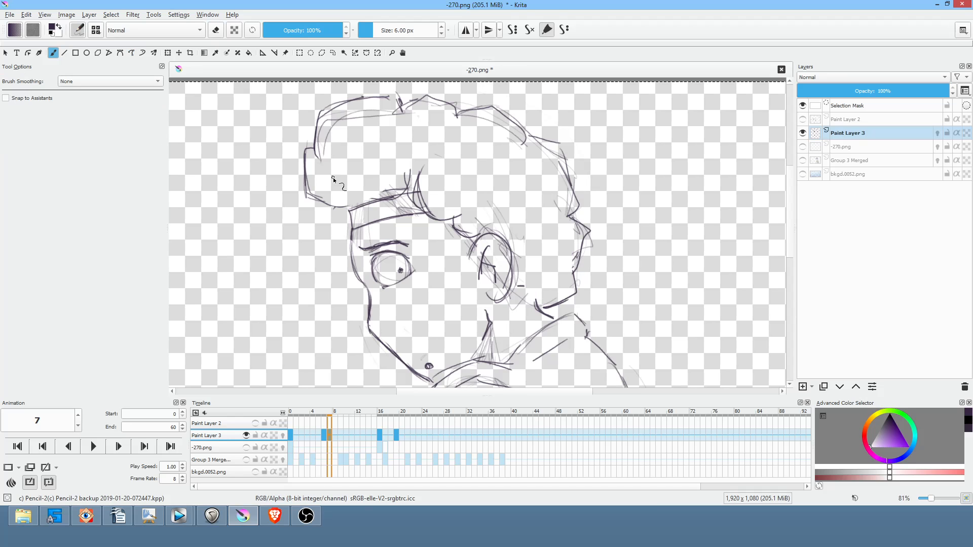
- Draw a short curve inside the front hair lock and a curved hair edge behind the ear on frame 7
{"action": "left_click_drag", "start_coordinate": [336, 192], "coordinate": [355, 197]}
{"action": "left_click_drag", "start_coordinate": [529, 220], "coordinate": [523, 249]}
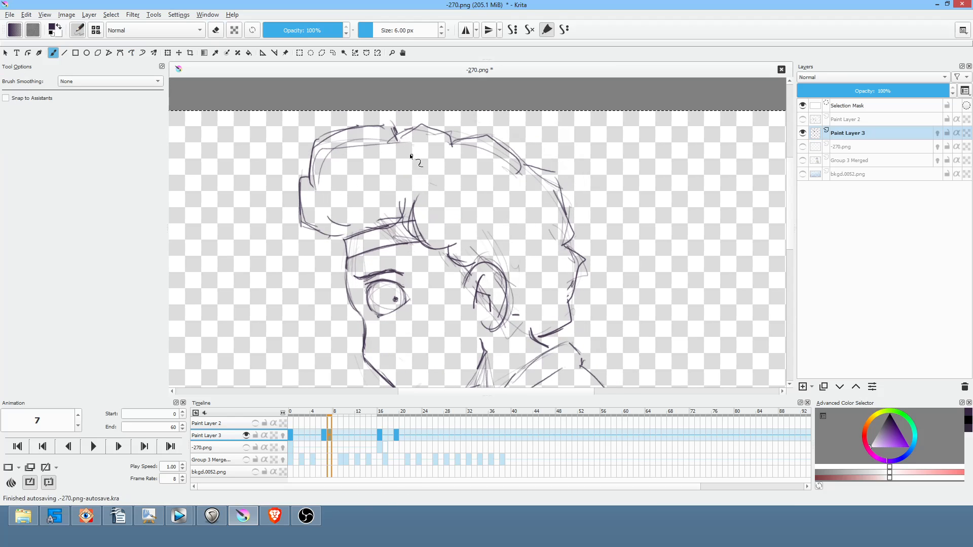
{"action": "left_click_drag", "start_coordinate": [503, 181], "coordinate": [543, 117]}
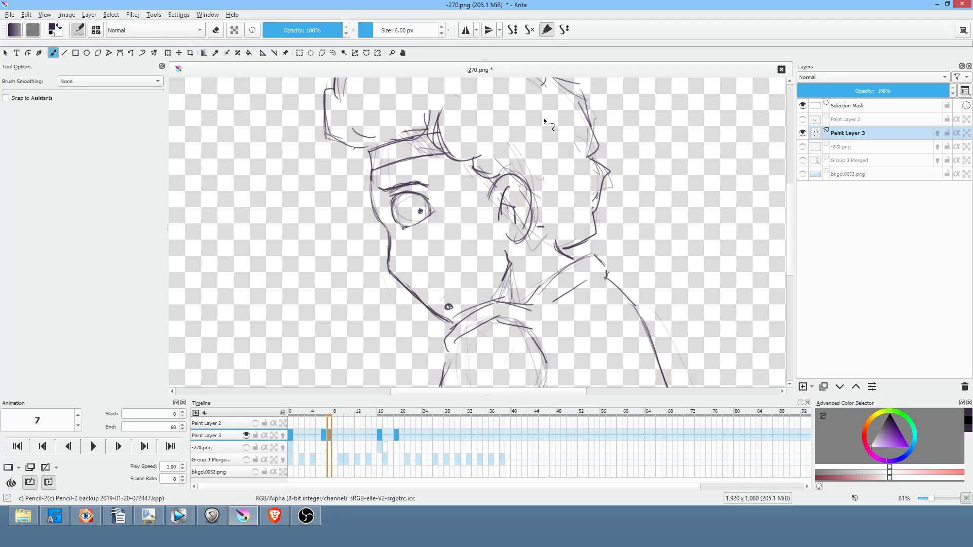
{"action": "left_click_drag", "start_coordinate": [541, 218], "coordinate": [555, 246]}
{"action": "mouse_move", "coordinate": [618, 195]}
{"action": "left_mouse_down"}
{"action": "mouse_move", "coordinate": [574, 278]}
{"action": "mouse_move", "coordinate": [636, 169]}
{"action": "mouse_move", "coordinate": [619, 174]}
{"action": "mouse_move", "coordinate": [642, 177]}
{"action": "mouse_move", "coordinate": [635, 147]}
{"action": "mouse_move", "coordinate": [637, 158]}
{"action": "left_mouse_up"}
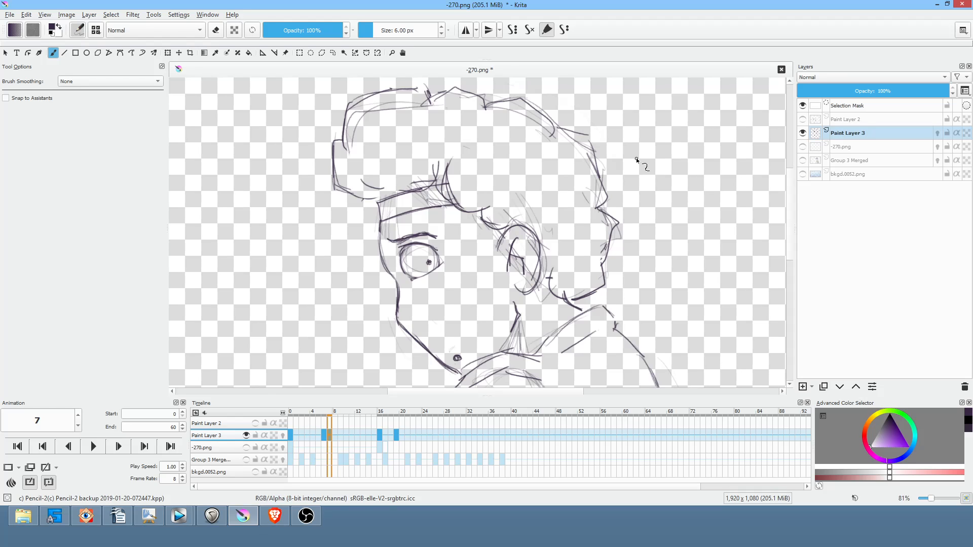
- Draw a rounded hair bump along the left edge of the hair on frame 0 and compare it with frames 6 and 7
{"action": "key", "text": "Left"}
{"action": "key", "text": "Left"}
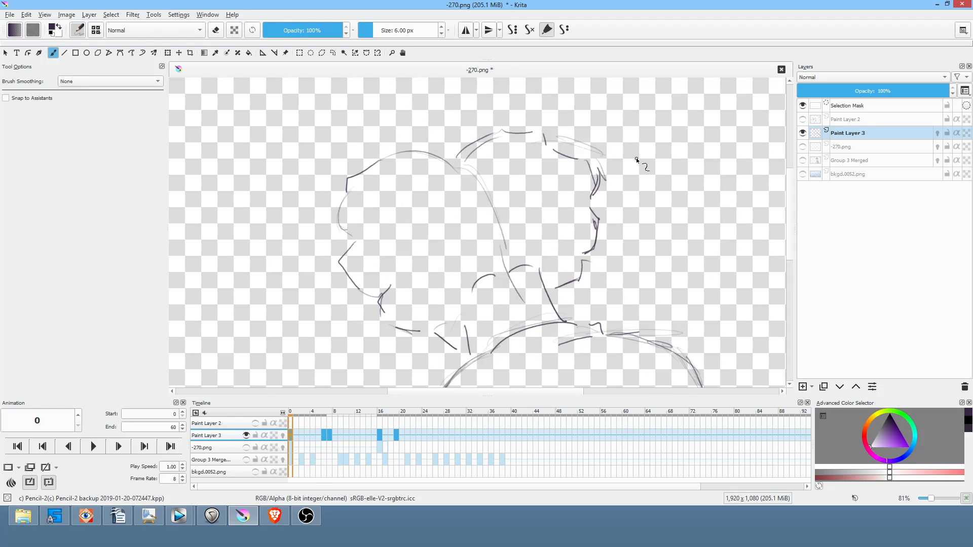
{"action": "mouse_move", "coordinate": [348, 190]}
{"action": "left_mouse_down"}
{"action": "mouse_move", "coordinate": [333, 206]}
{"action": "mouse_move", "coordinate": [352, 238]}
{"action": "mouse_move", "coordinate": [339, 265]}
{"action": "left_mouse_up"}
{"action": "key", "text": "Right"}
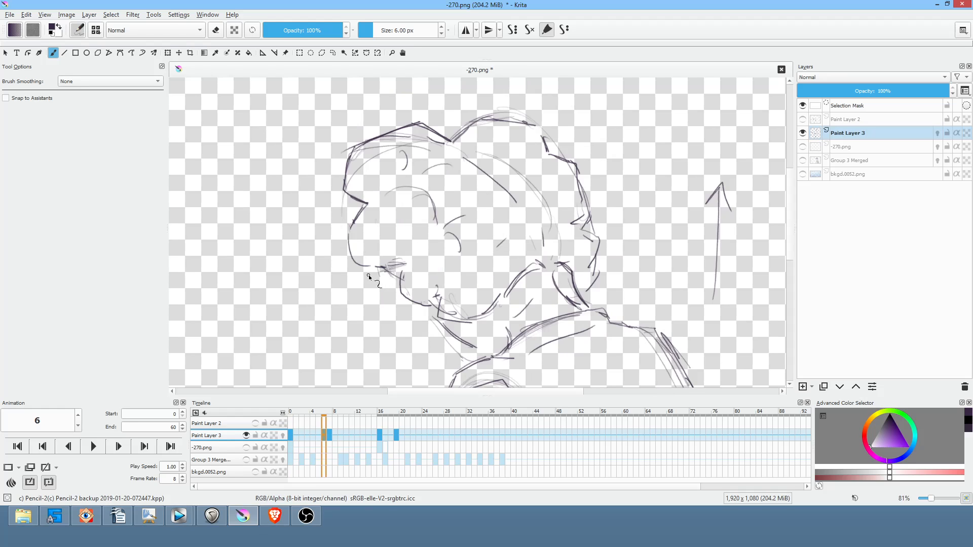
{"action": "key", "text": "Right"}
{"action": "key", "text": "Left"}
{"action": "key", "text": "Home"}
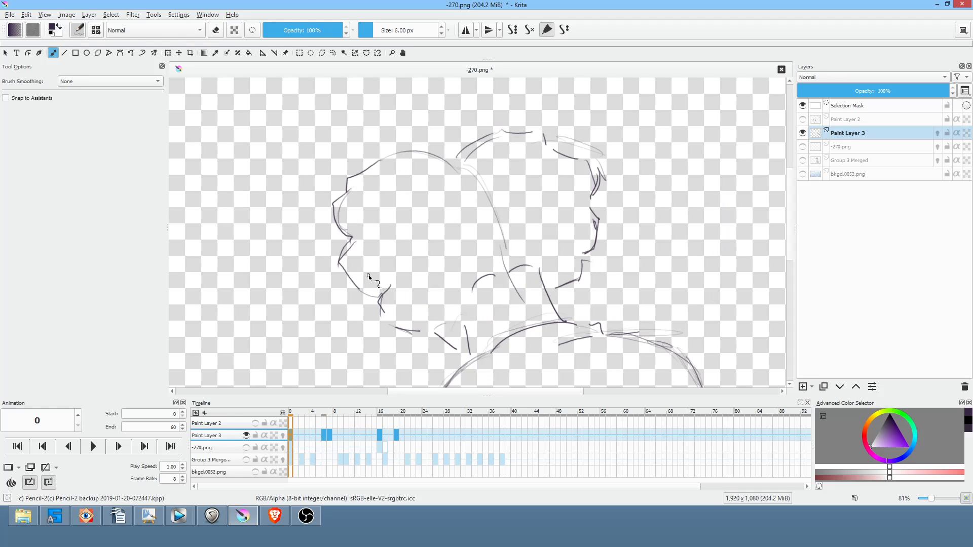
- Draw two curved strand lines inside the left half of the hair on frame 0
{"action": "left_click_drag", "start_coordinate": [366, 228], "coordinate": [409, 193]}
{"action": "left_click_drag", "start_coordinate": [395, 280], "coordinate": [424, 240]}
{"action": "key", "text": "Right"}
{"action": "key", "text": "Right"}
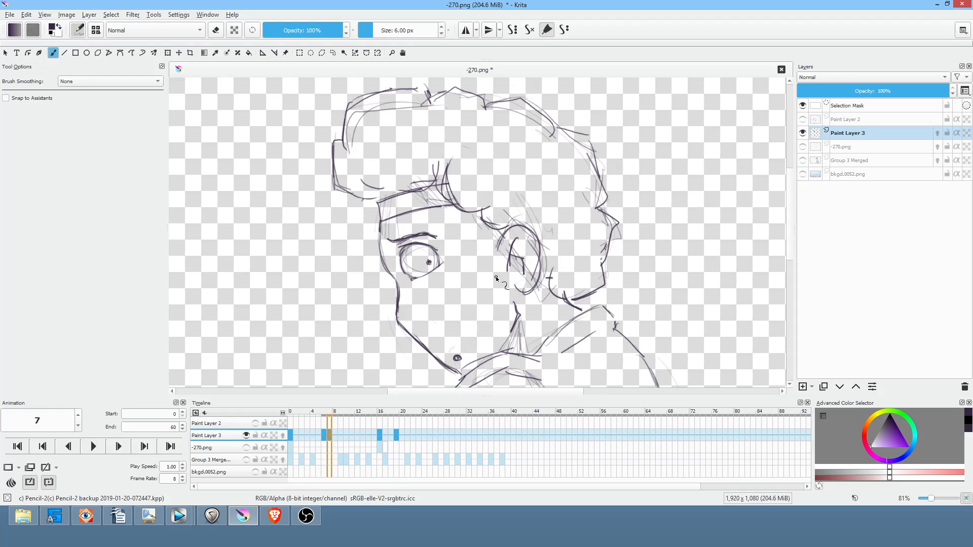
- Sketch light curl curves inside the hair above the forehead and ear on frame 7
{"action": "key", "text": "Left"}
{"action": "key", "text": "Right"}
{"action": "left_click_drag", "start_coordinate": [463, 155], "coordinate": [512, 186]}
{"action": "left_click_drag", "start_coordinate": [460, 163], "coordinate": [513, 187]}
{"action": "left_click_drag", "start_coordinate": [417, 151], "coordinate": [455, 145]}
{"action": "left_click_drag", "start_coordinate": [337, 163], "coordinate": [375, 195]}
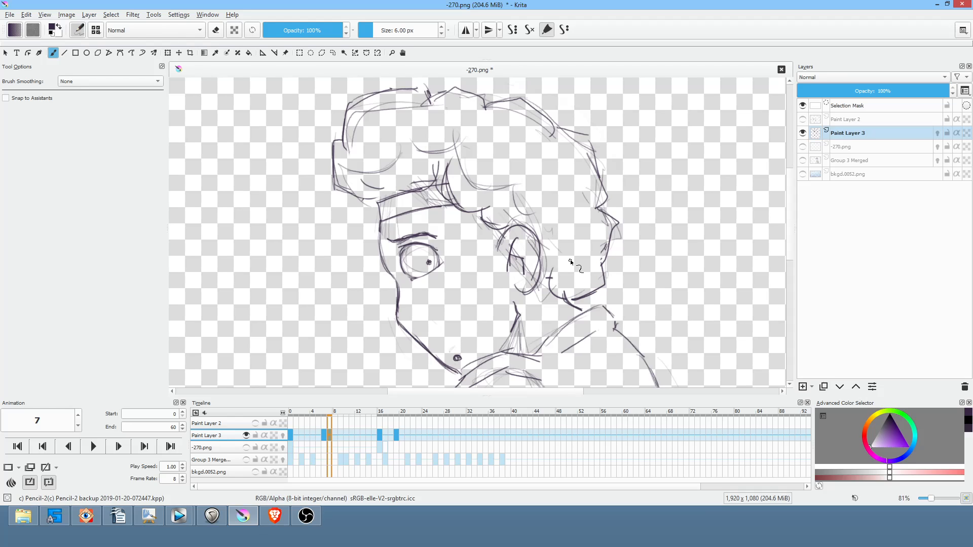
- Compare the keyframes up to frame 19, and redraw the hair outline along the crown, left side and lower edge on frame 0
{"action": "key", "text": "period"}
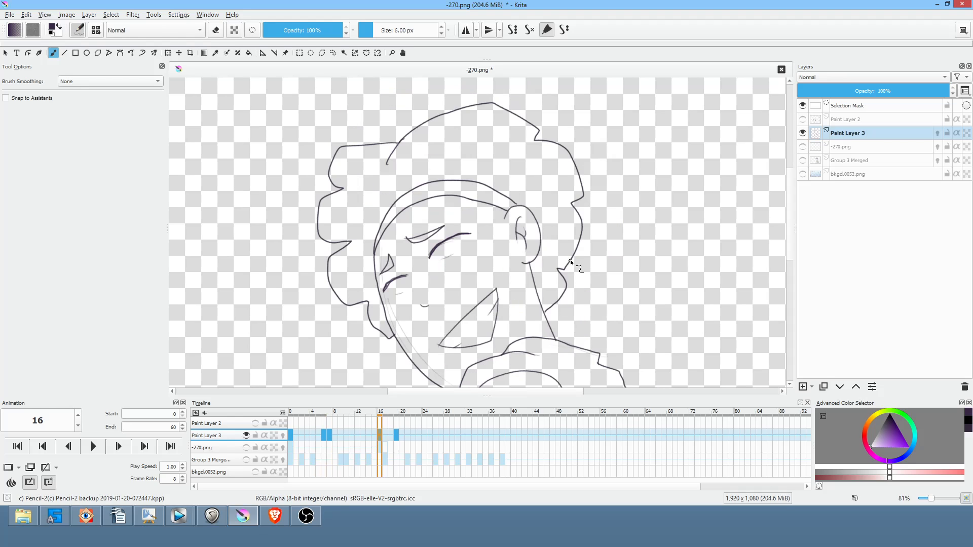
{"action": "key", "text": "period"}
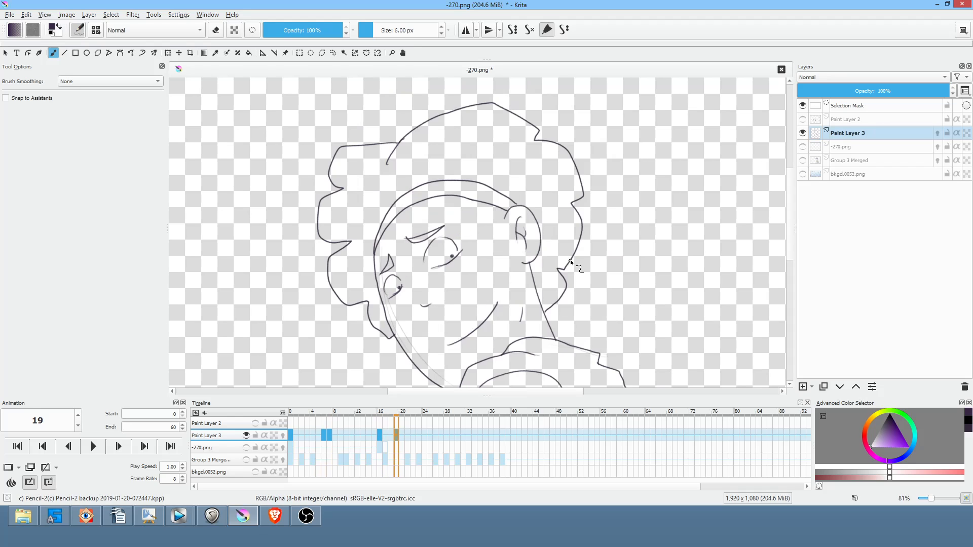
{"action": "key", "text": "comma"}
{"action": "key", "text": "comma"}
{"action": "key", "text": "comma"}
{"action": "key", "text": "comma"}
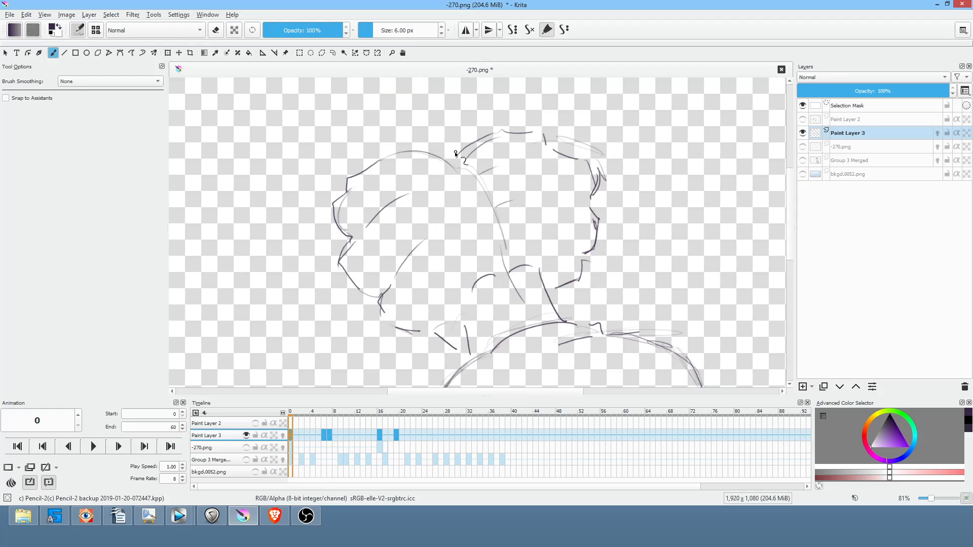
{"action": "mouse_move", "coordinate": [539, 129]}
{"action": "left_mouse_down"}
{"action": "mouse_move", "coordinate": [470, 130]}
{"action": "mouse_move", "coordinate": [446, 154]}
{"action": "mouse_move", "coordinate": [406, 144]}
{"action": "mouse_move", "coordinate": [341, 181]}
{"action": "mouse_move", "coordinate": [330, 221]}
{"action": "left_mouse_up"}
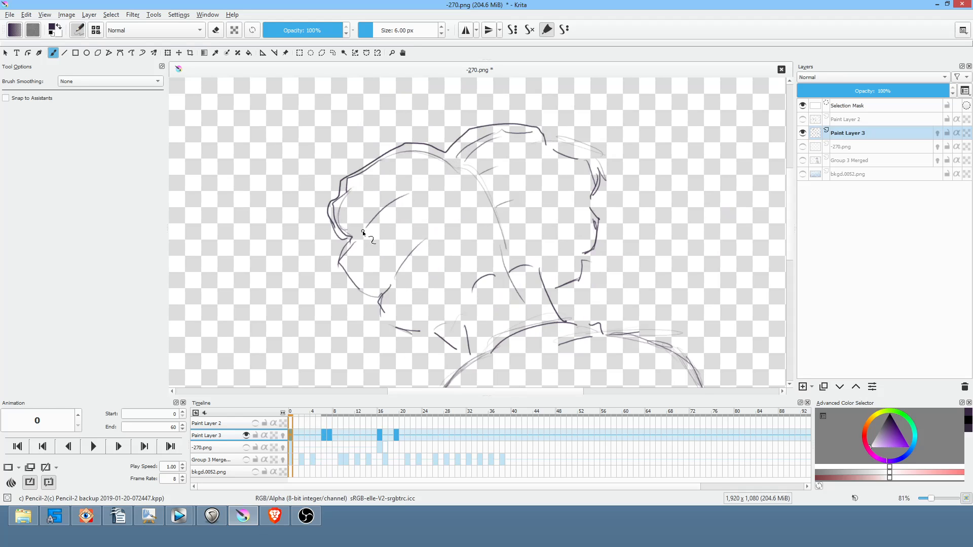
{"action": "left_click_drag", "start_coordinate": [389, 284], "coordinate": [383, 303]}
{"action": "mouse_move", "coordinate": [436, 330]}
{"action": "left_mouse_down"}
{"action": "mouse_move", "coordinate": [468, 323]}
{"action": "mouse_move", "coordinate": [484, 280]}
{"action": "left_mouse_up"}
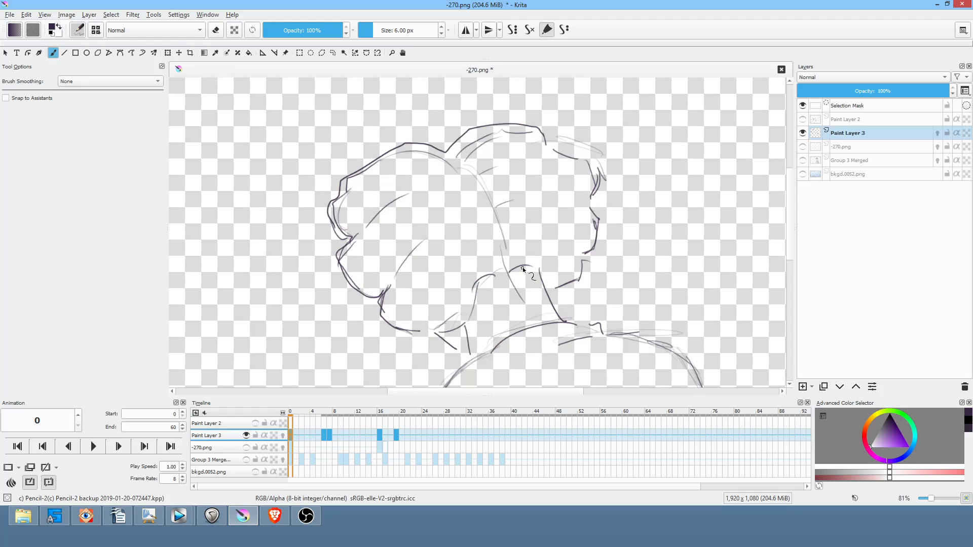
- Erase the heavy outer outline of the ear on frame 7
{"action": "key", "text": "period"}
{"action": "key", "text": "period"}
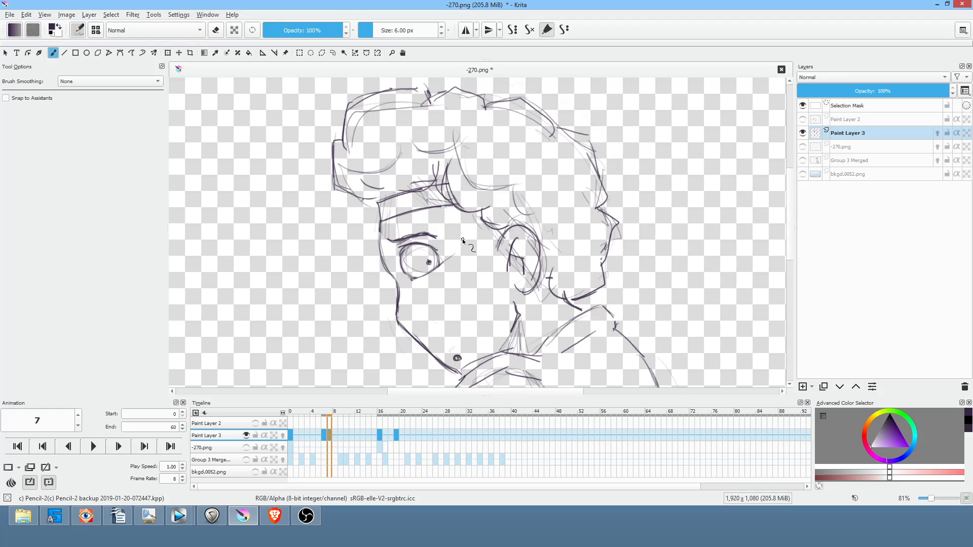
{"action": "key", "text": "e"}
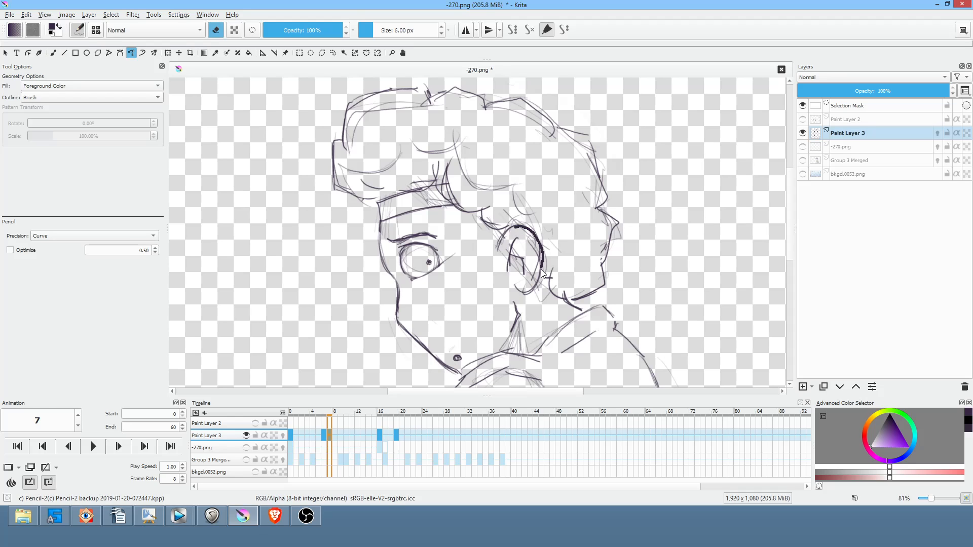
{"action": "left_click_drag", "start_coordinate": [531, 246], "coordinate": [531, 234]}
{"action": "key", "text": "b"}
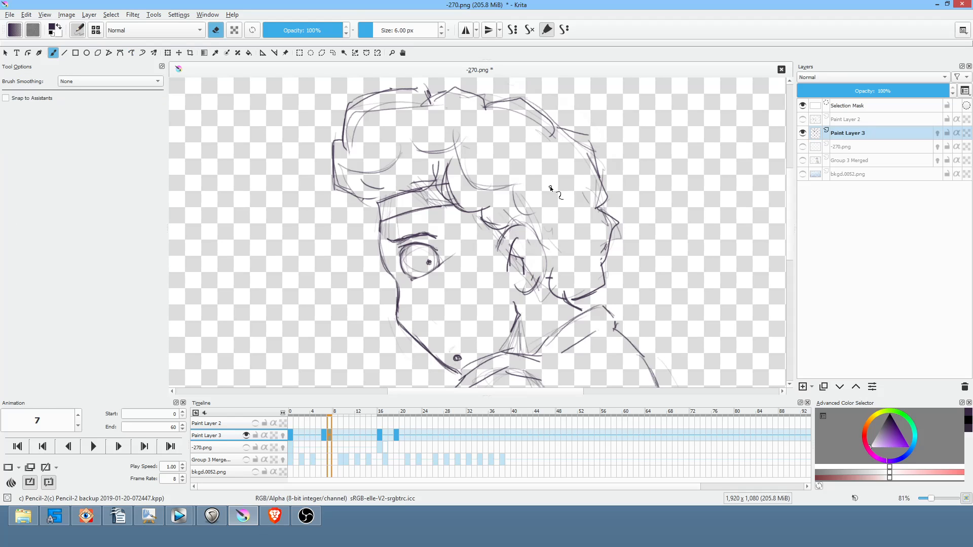
{"action": "key", "text": "e"}
- Examine the whole head on frame 7 and compare it with keyframes 16, 19 and 0
{"action": "left_click_drag", "start_coordinate": [574, 309], "coordinate": [613, 241]}
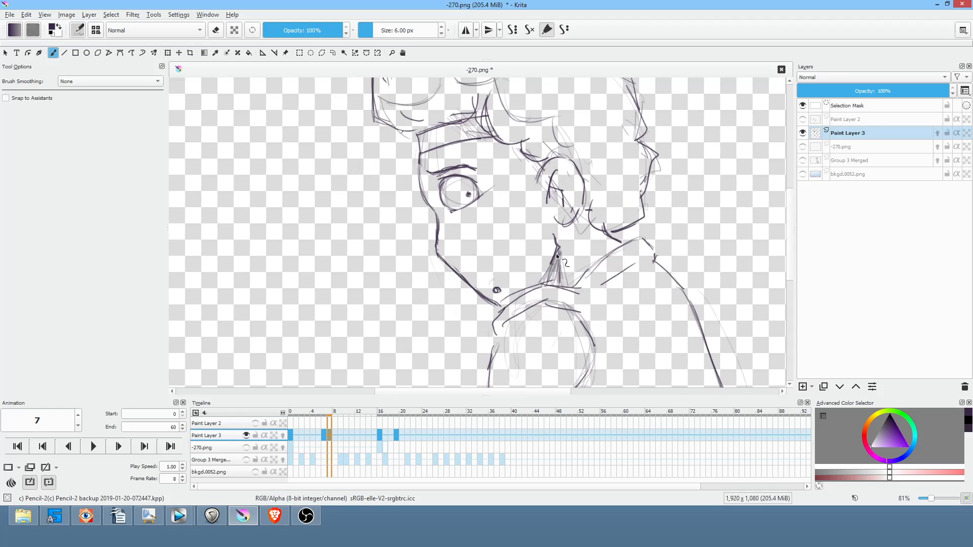
{"action": "left_click_drag", "start_coordinate": [651, 260], "coordinate": [667, 229]}
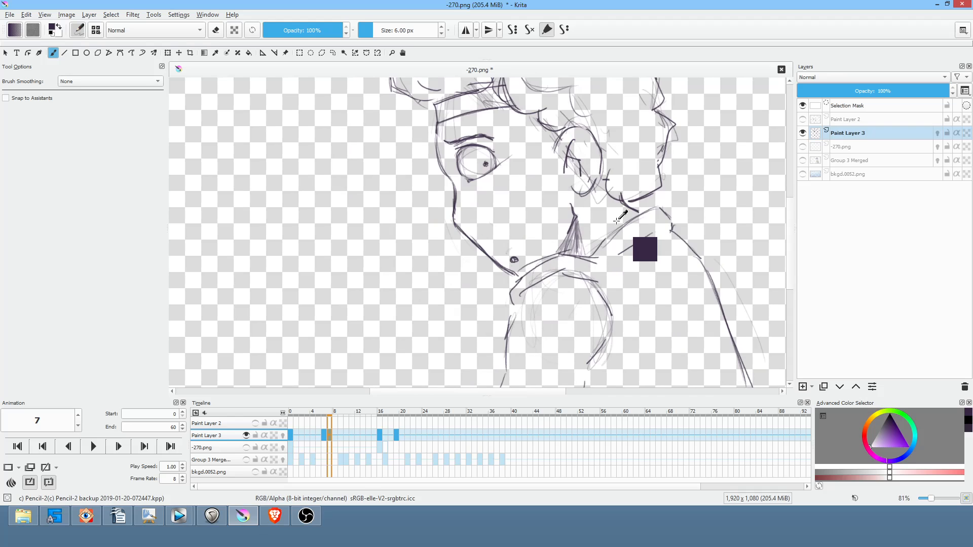
{"action": "scroll", "coordinate": [668, 229], "scroll_direction": "down", "scroll_amount": 2}
{"action": "left_click_drag", "start_coordinate": [617, 204], "coordinate": [544, 262]}
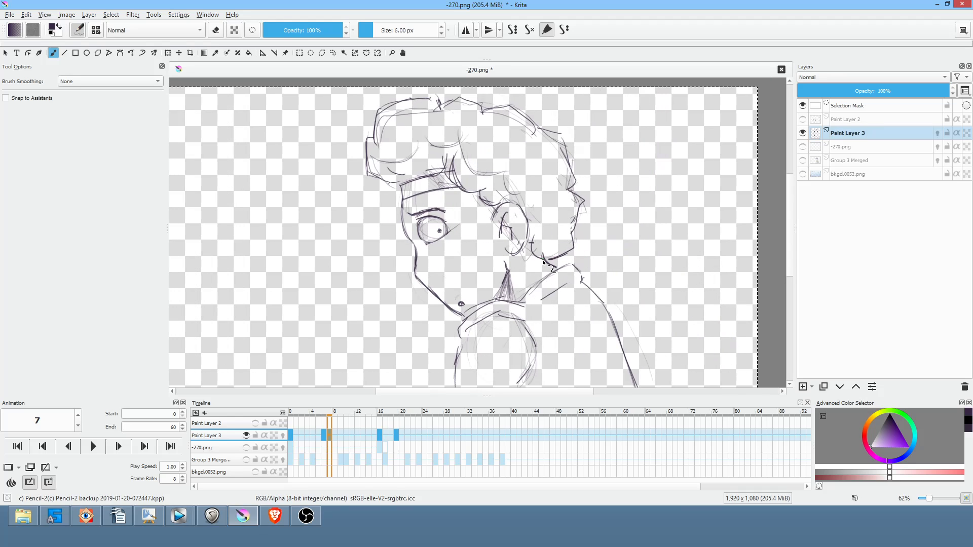
{"action": "key", "text": "period"}
{"action": "key", "text": "period"}
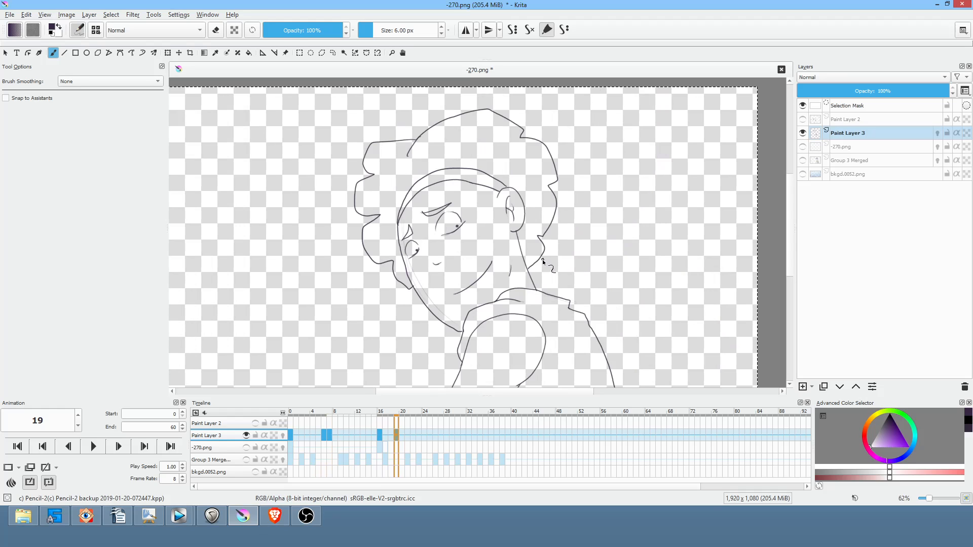
{"action": "key", "text": "comma"}
{"action": "key", "text": "comma"}
{"action": "key", "text": "comma"}
{"action": "key", "text": "comma"}
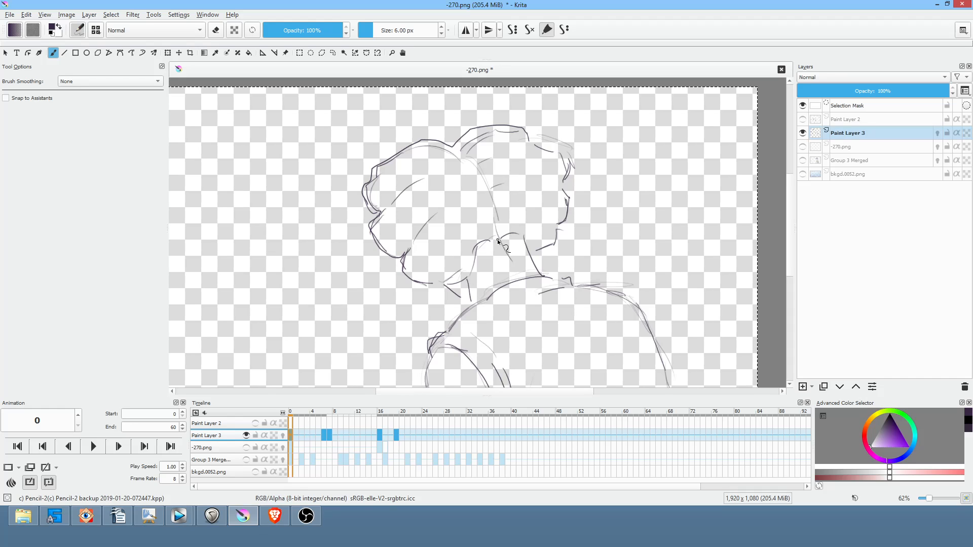
- Flip between frames 6 and 7 and step through the keyframes to frame 19 to check the head turn
{"action": "key", "text": "Right"}
{"action": "key", "text": "Right"}
{"action": "key", "text": "Left"}
{"action": "key", "text": "Right"}
{"action": "key", "text": "Left"}
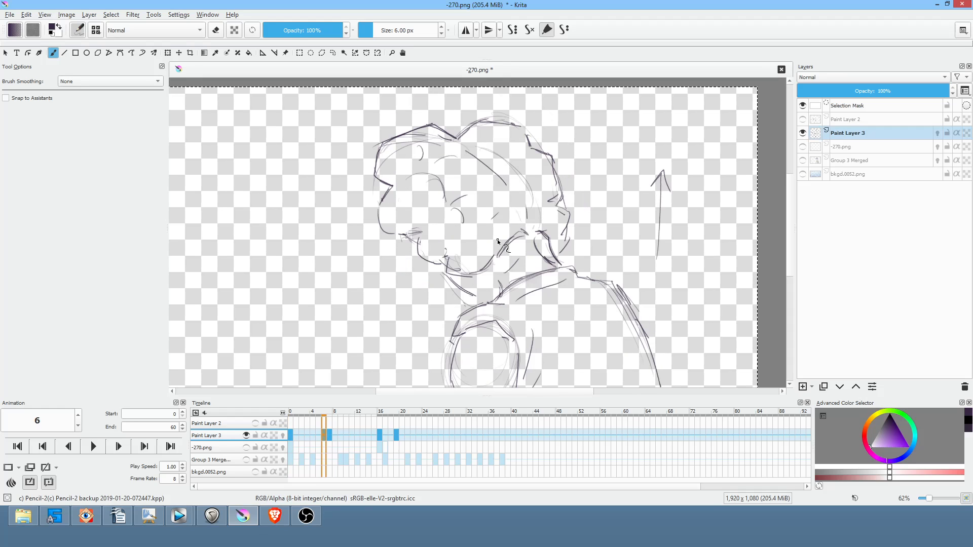
{"action": "key", "text": "Home"}
{"action": "key", "text": "Right"}
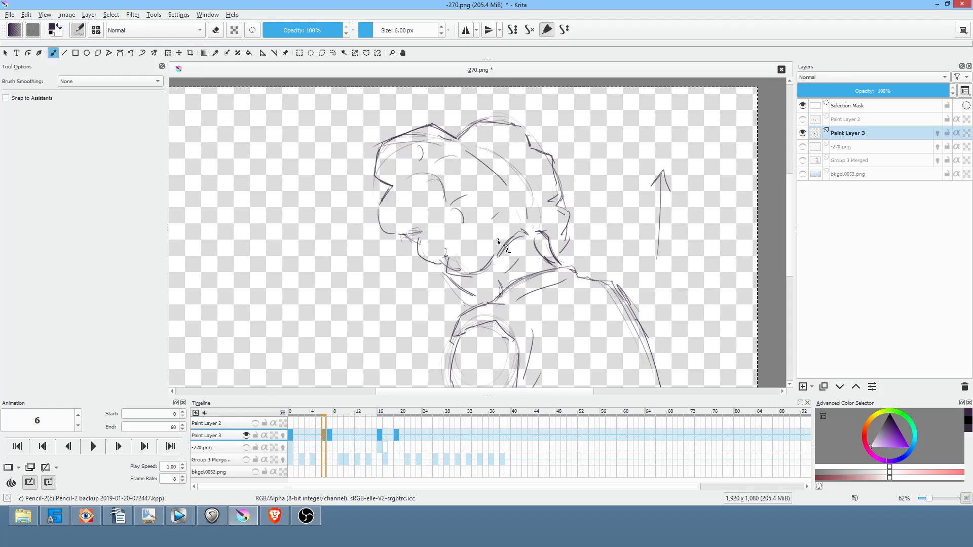
{"action": "key", "text": "Right"}
{"action": "key", "text": "period"}
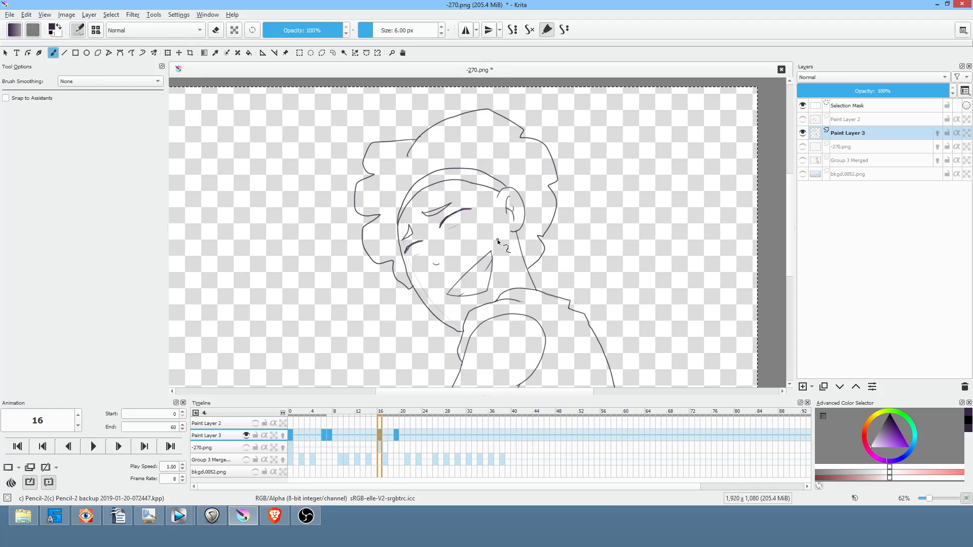
{"action": "key", "text": "period"}
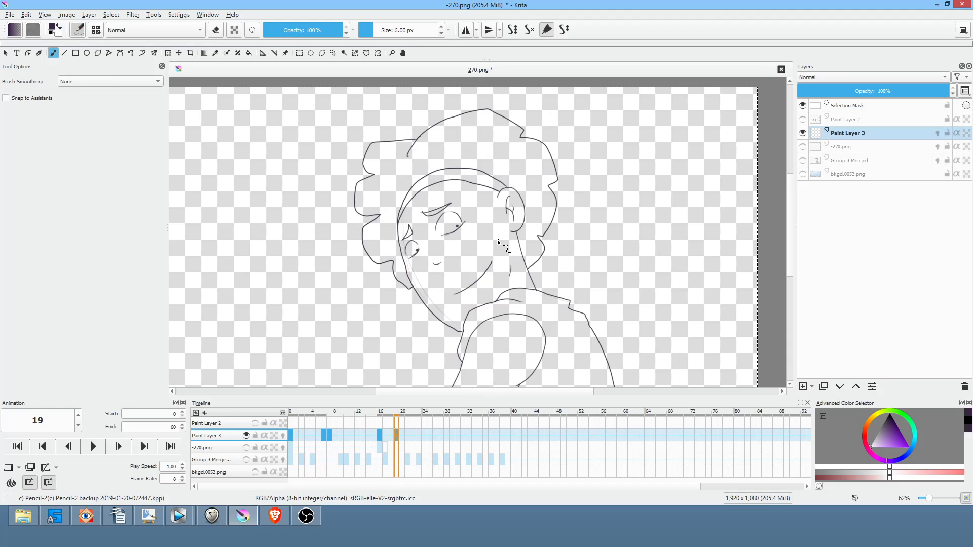
{"action": "scroll", "coordinate": [576, 203], "scroll_direction": "down", "scroll_amount": 2}
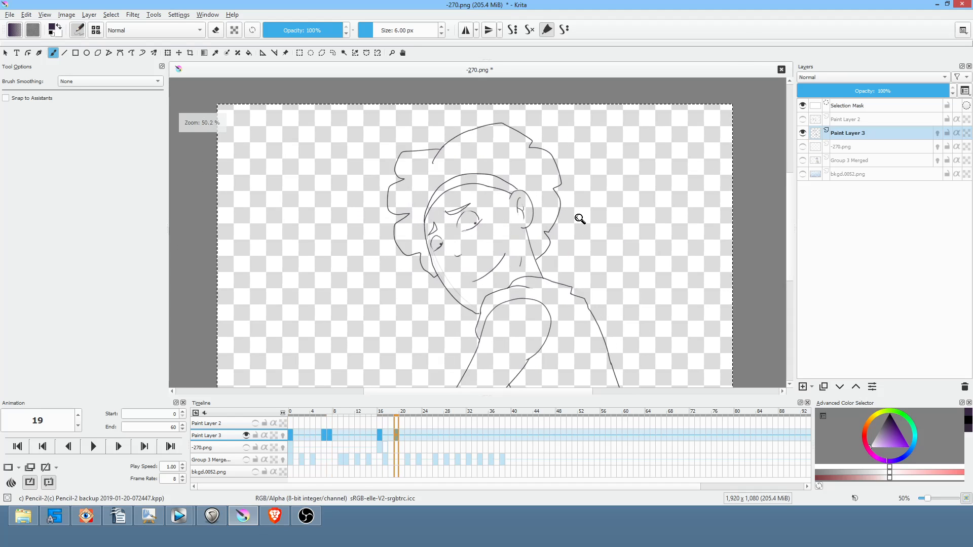
{"action": "scroll", "coordinate": [556, 251], "scroll_direction": "up", "scroll_amount": 2}
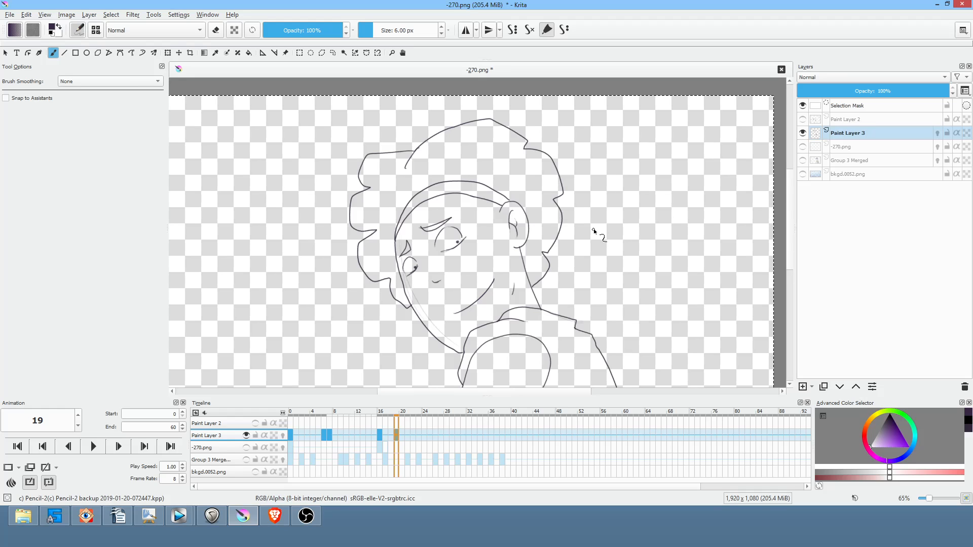
- Return to frame 0 and play back the head-turn animation to check its motion
{"action": "mouse_move", "coordinate": [396, 412]}
{"action": "left_mouse_down"}
{"action": "mouse_move", "coordinate": [285, 416]}
{"action": "mouse_move", "coordinate": [442, 427]}
{"action": "mouse_move", "coordinate": [287, 427]}
{"action": "mouse_move", "coordinate": [289, 416]}
{"action": "left_mouse_up"}
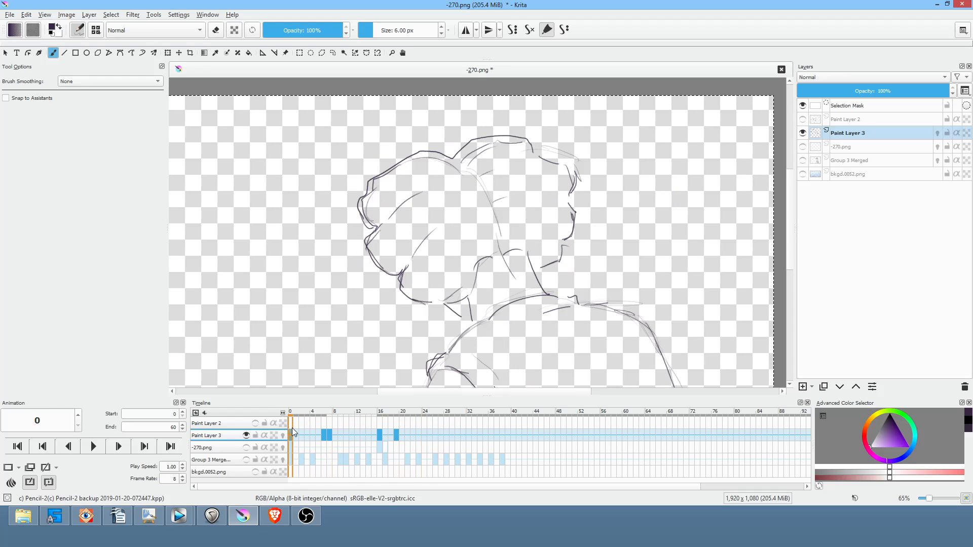
{"action": "mouse_move", "coordinate": [292, 429]}
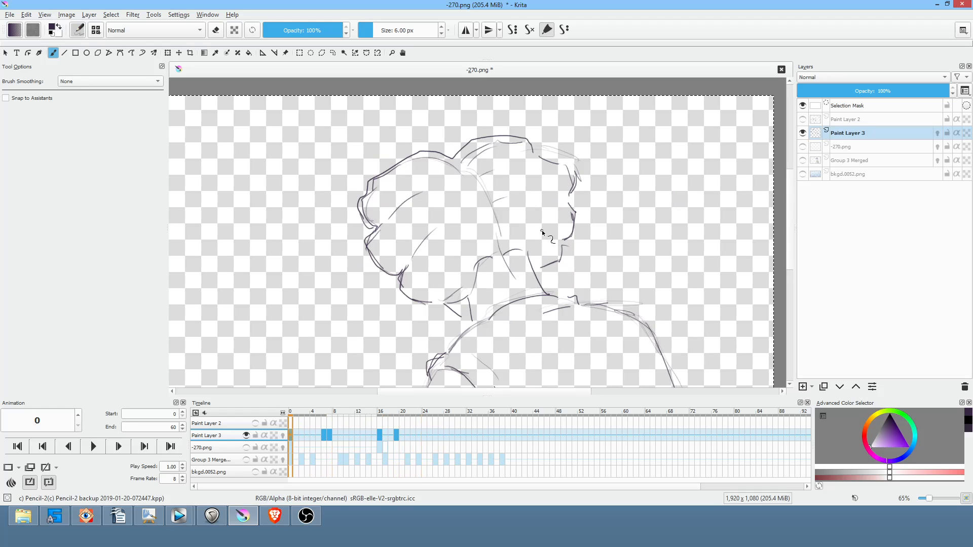
{"action": "key", "text": "space"}
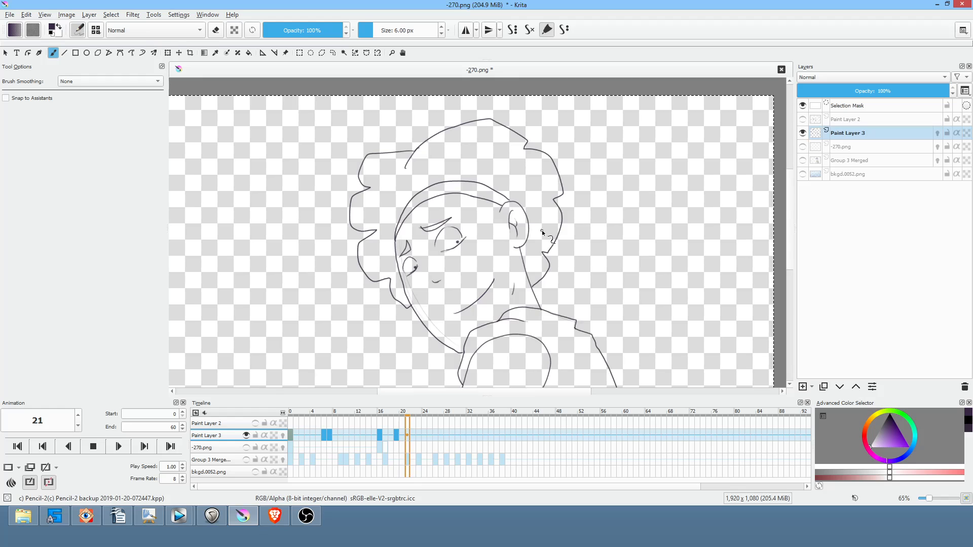
{"action": "key", "text": "space"}
{"action": "key", "text": "space"}
{"action": "key", "text": "space"}
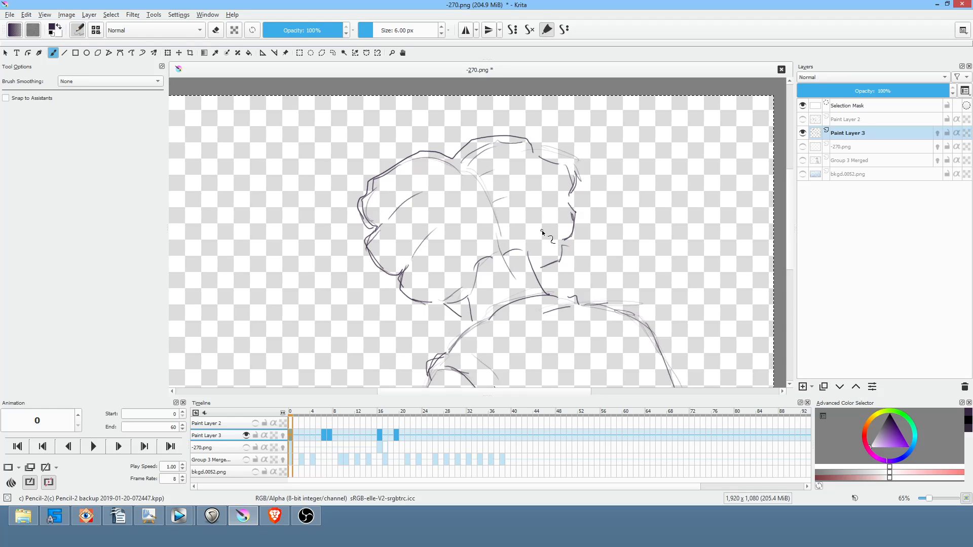
- Write a slanted 100% note beside the head on frame 0 and circle it
{"action": "left_click_drag", "start_coordinate": [201, 192], "coordinate": [211, 212]}
{"action": "left_click_drag", "start_coordinate": [224, 181], "coordinate": [223, 181]}
{"action": "left_click_drag", "start_coordinate": [245, 173], "coordinate": [237, 189]}
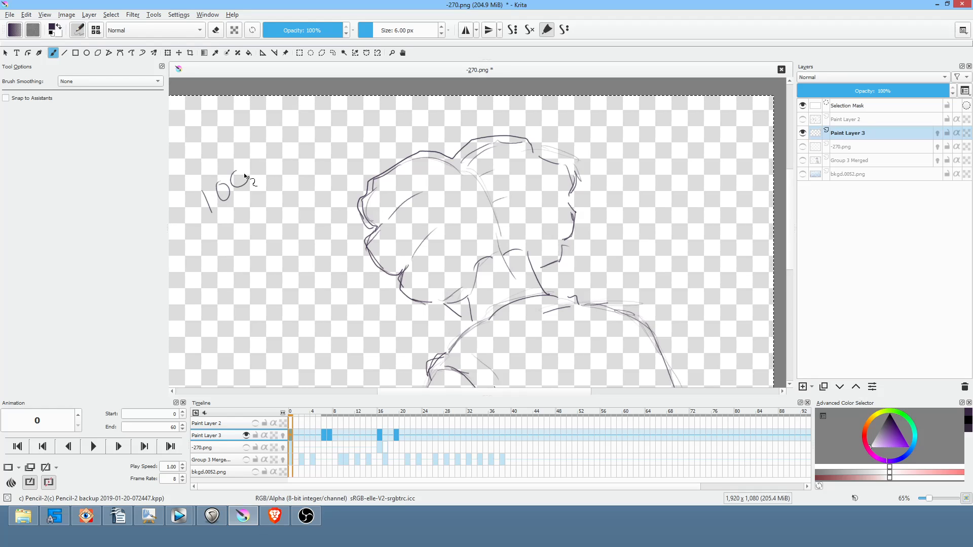
{"action": "left_click_drag", "start_coordinate": [266, 149], "coordinate": [262, 173]}
{"action": "left_click_drag", "start_coordinate": [277, 154], "coordinate": [276, 155]}
{"action": "mouse_move", "coordinate": [316, 129]}
{"action": "left_mouse_down"}
{"action": "mouse_move", "coordinate": [316, 177]}
{"action": "mouse_move", "coordinate": [304, 127]}
{"action": "left_mouse_up"}
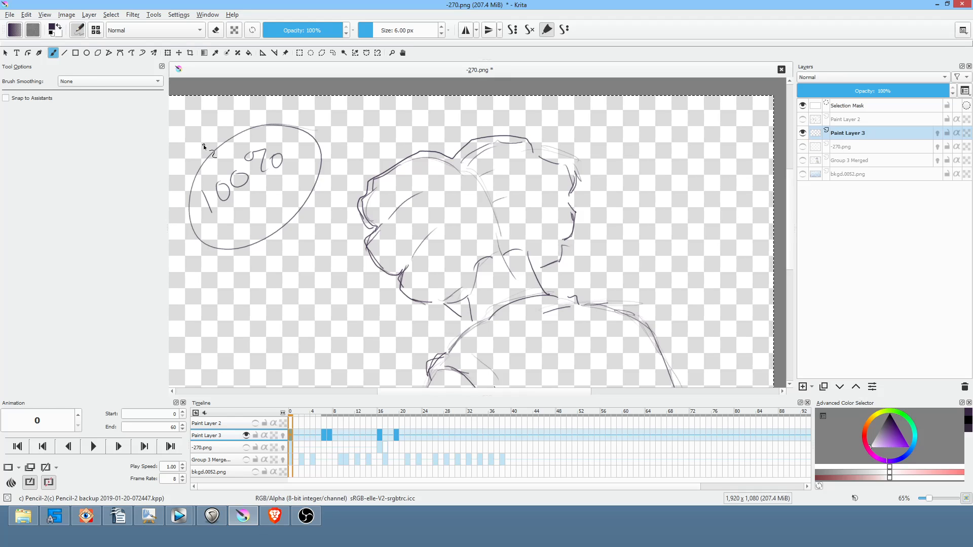
{"action": "left_click_drag", "start_coordinate": [214, 224], "coordinate": [279, 174]}
- Erase the circled 100% note from frame 0 and restore the brush for drawing
{"action": "left_click", "coordinate": [131, 52]}
{"action": "mouse_move", "coordinate": [324, 117]}
{"action": "left_mouse_down"}
{"action": "mouse_move", "coordinate": [215, 117]}
{"action": "mouse_move", "coordinate": [248, 305]}
{"action": "mouse_move", "coordinate": [337, 108]}
{"action": "left_mouse_up"}
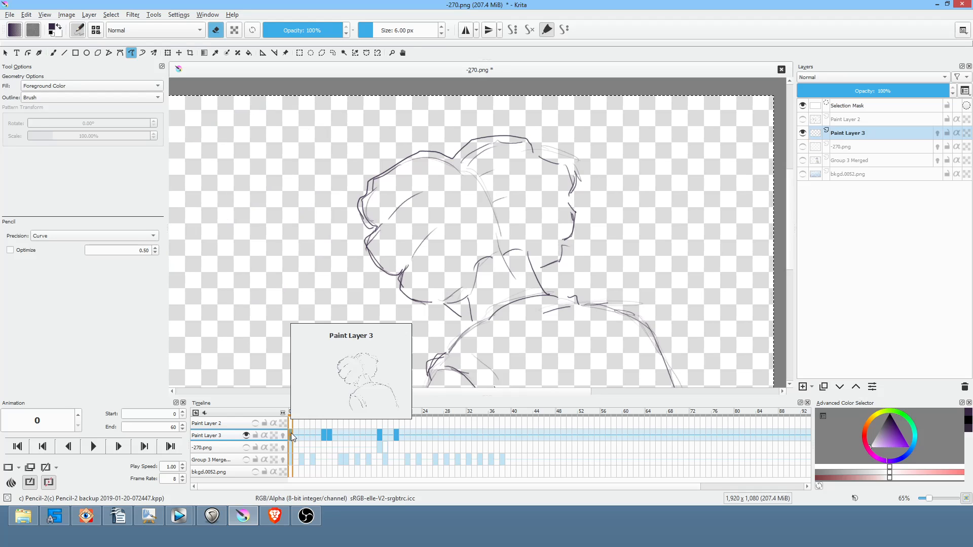
{"action": "key", "text": "b"}
{"action": "key", "text": "e"}
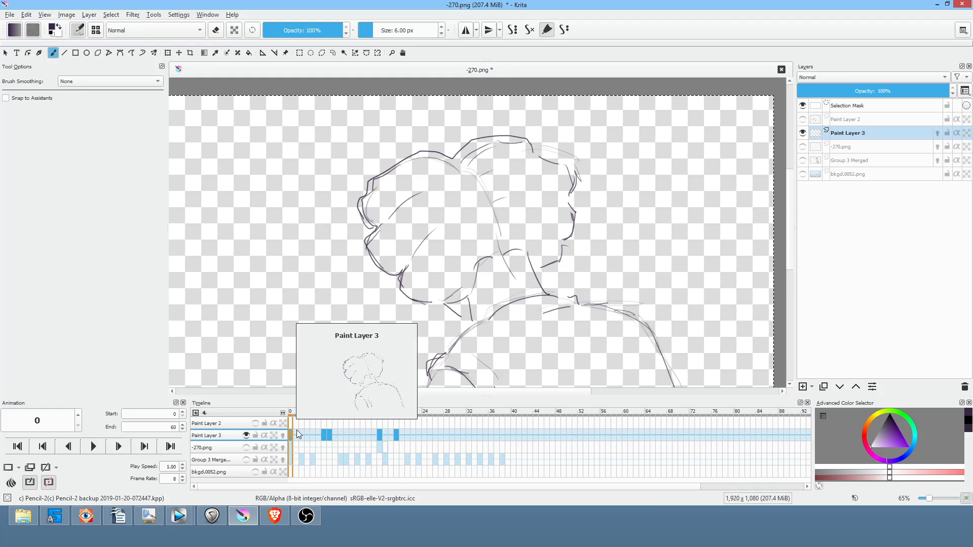
- Play the animation again and scrub the timeline to frame 25 to review the poses
{"action": "key", "text": "space"}
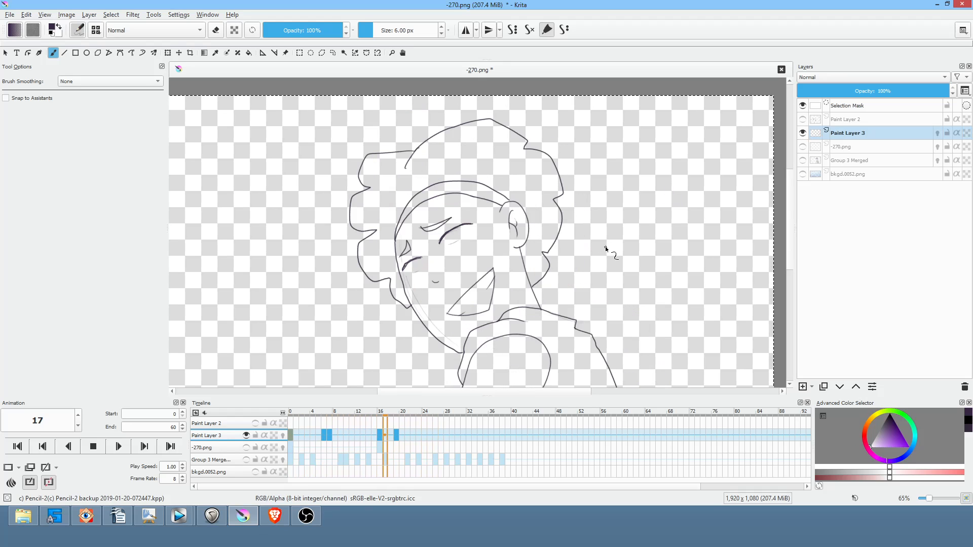
{"action": "key", "text": "space"}
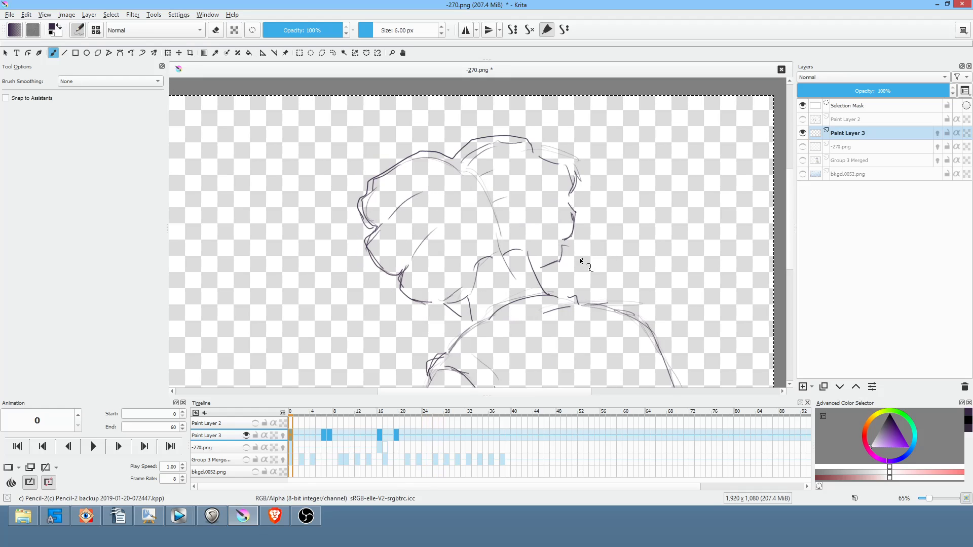
{"action": "mouse_move", "coordinate": [307, 413]}
{"action": "left_mouse_down"}
{"action": "mouse_move", "coordinate": [442, 413]}
{"action": "mouse_move", "coordinate": [289, 415]}
{"action": "mouse_move", "coordinate": [430, 424]}
{"action": "left_mouse_up"}
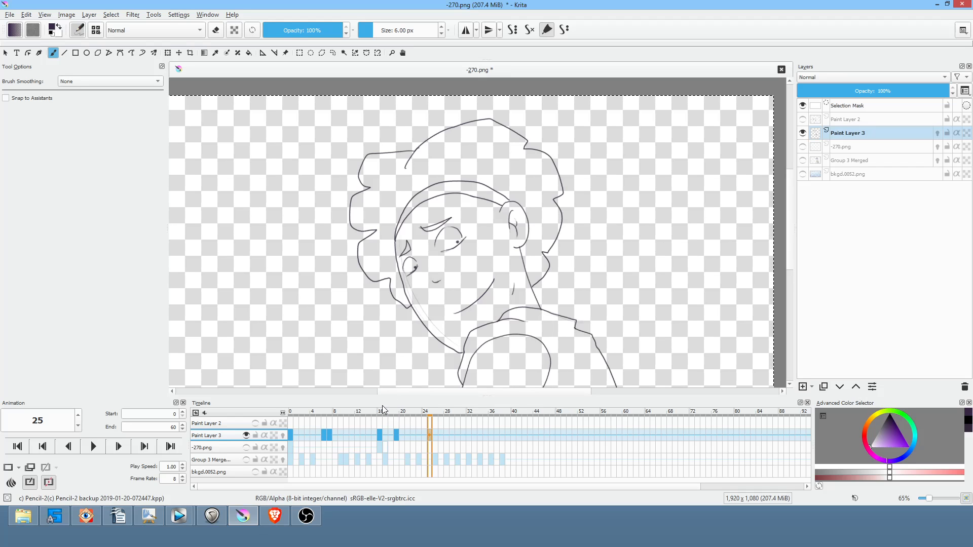
- Move to frame 22 and sketch a heavier upper eyelid over the character's larger eye
{"action": "left_click_drag", "start_coordinate": [387, 413], "coordinate": [419, 417]}
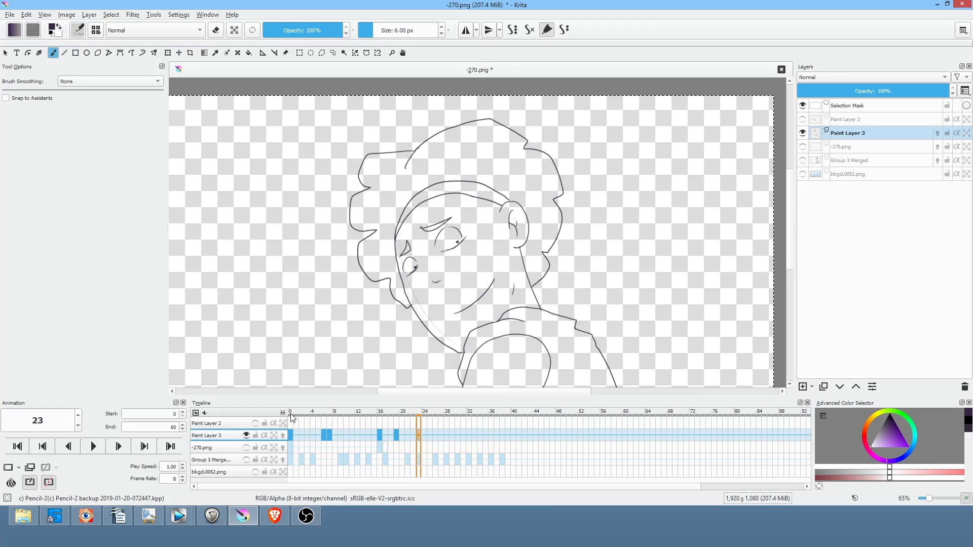
{"action": "mouse_move", "coordinate": [311, 413]}
{"action": "left_mouse_down"}
{"action": "mouse_move", "coordinate": [437, 410]}
{"action": "mouse_move", "coordinate": [383, 410]}
{"action": "mouse_move", "coordinate": [413, 409]}
{"action": "left_mouse_up"}
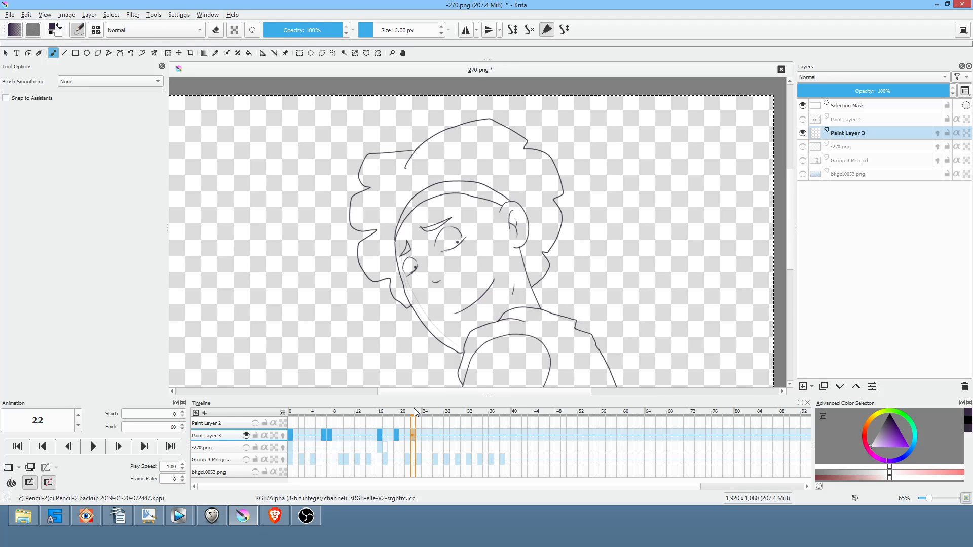
{"action": "left_click_drag", "start_coordinate": [438, 231], "coordinate": [462, 234]}
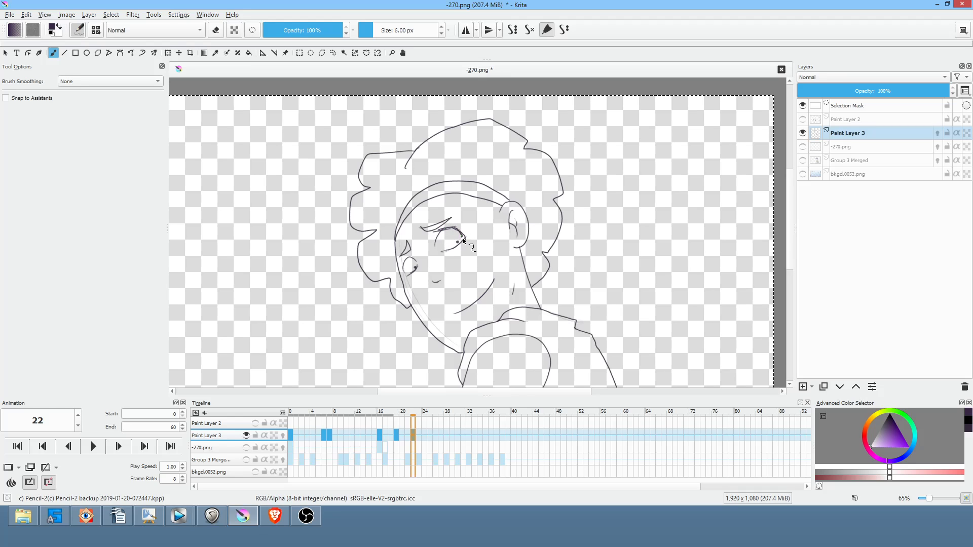
{"action": "left_click", "coordinate": [415, 267]}
{"action": "scroll", "coordinate": [425, 257], "scroll_direction": "up", "scroll_amount": 5}
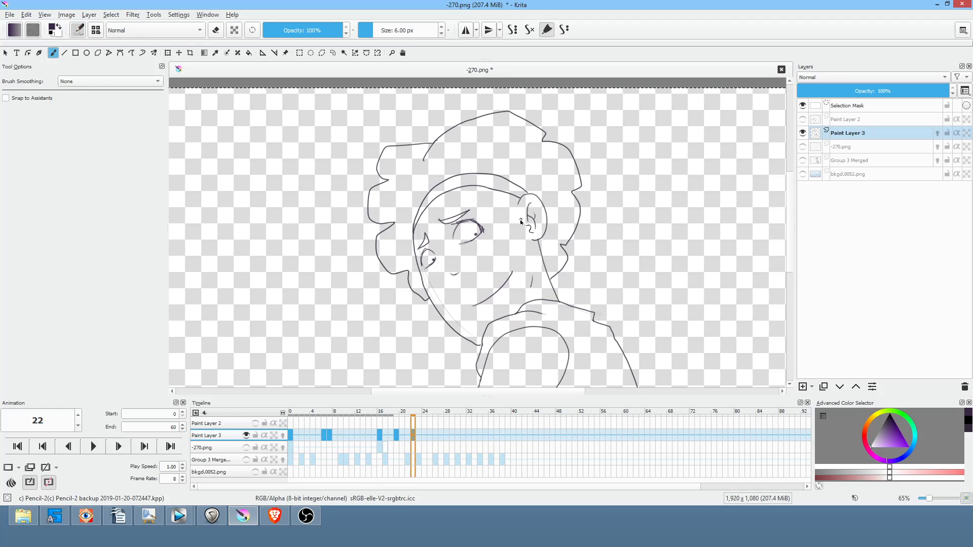
{"action": "left_click_drag", "start_coordinate": [537, 172], "coordinate": [567, 250]}
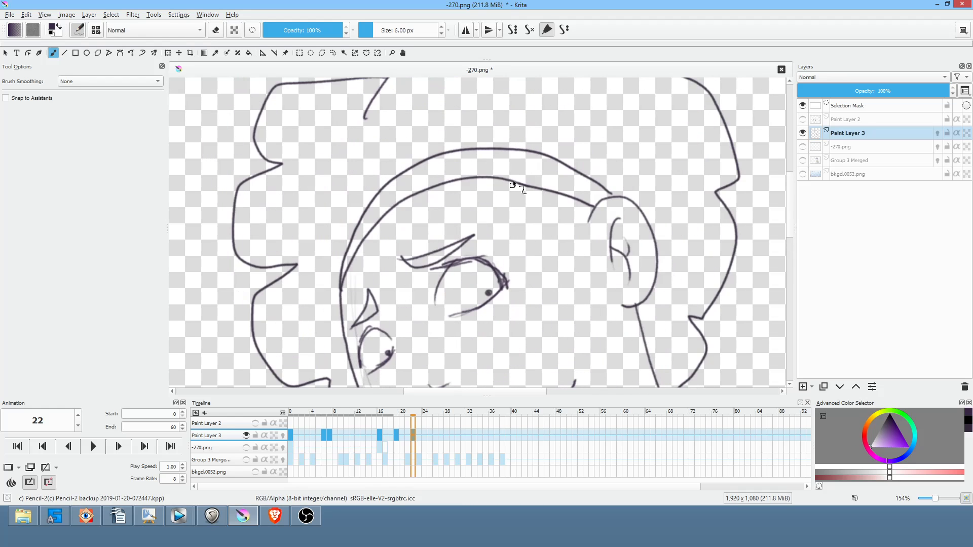
- Erase the larger eye's upper lid on frame 22 and redraw it lower and flatter for a half-closed look
{"action": "key", "text": "e"}
{"action": "mouse_move", "coordinate": [487, 251]}
{"action": "left_mouse_down"}
{"action": "mouse_move", "coordinate": [419, 277]}
{"action": "mouse_move", "coordinate": [475, 260]}
{"action": "mouse_move", "coordinate": [508, 287]}
{"action": "left_mouse_up"}
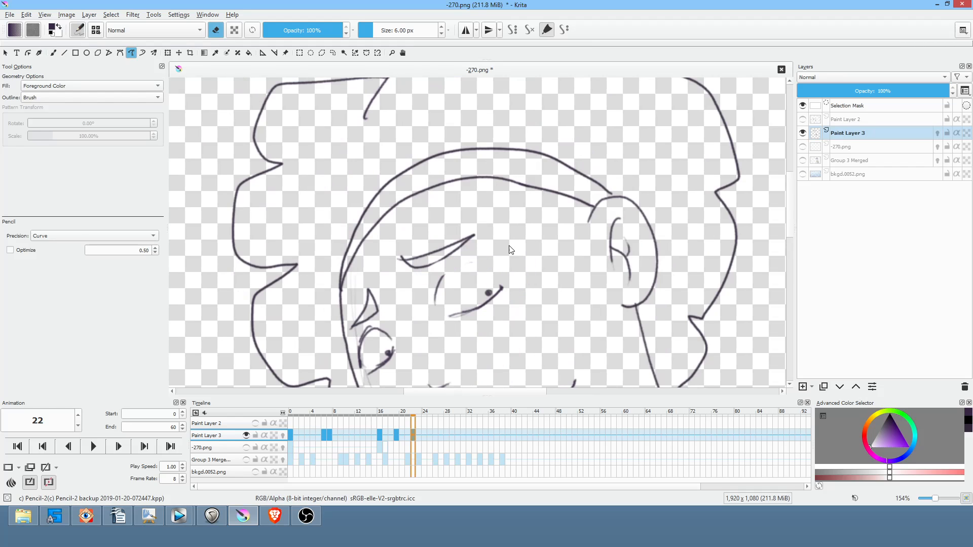
{"action": "key", "text": "b"}
{"action": "key", "text": "e"}
{"action": "left_click_drag", "start_coordinate": [493, 264], "coordinate": [424, 283]}
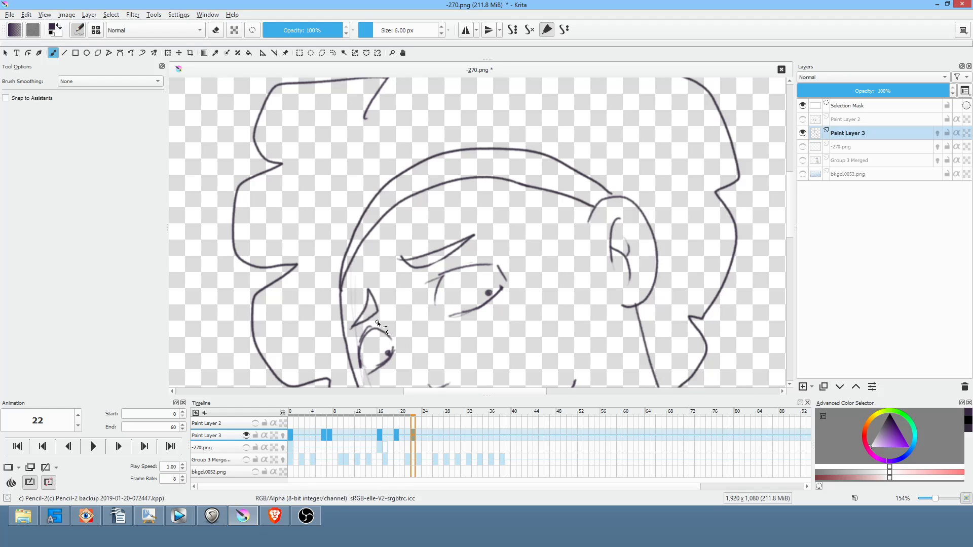
{"action": "left_click_drag", "start_coordinate": [537, 287], "coordinate": [501, 272]}
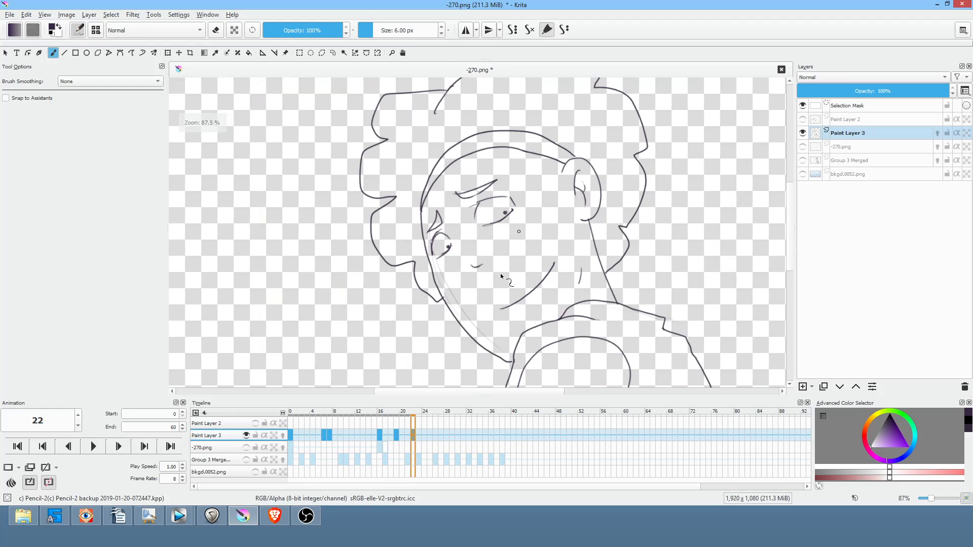
{"action": "left_click_drag", "start_coordinate": [547, 231], "coordinate": [500, 235]}
{"action": "left_click_drag", "start_coordinate": [471, 203], "coordinate": [475, 212]}
{"action": "left_click_drag", "start_coordinate": [500, 270], "coordinate": [509, 271]}
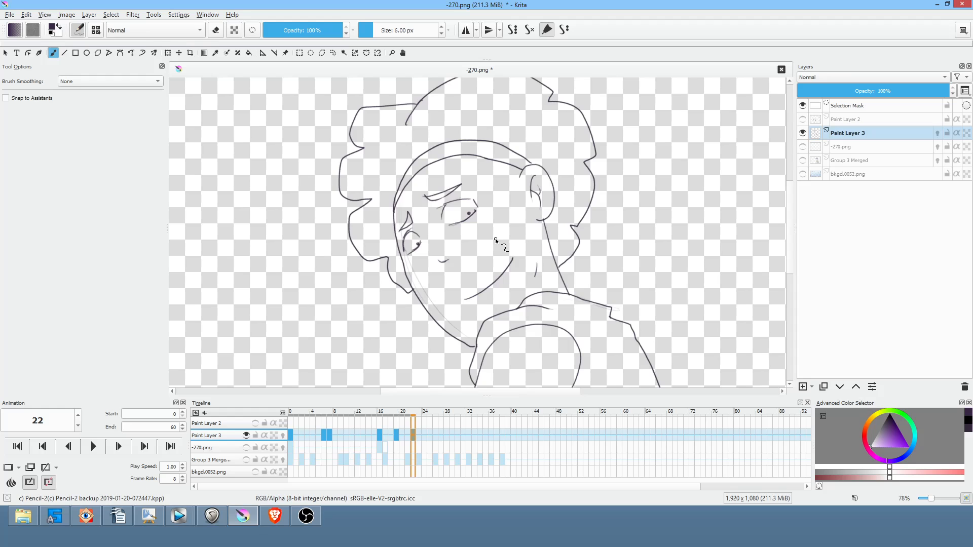
- Play the animation from frame 1 and again from frame 15 to check the eyelid change
{"action": "mouse_move", "coordinate": [294, 413]}
{"action": "left_mouse_down"}
{"action": "mouse_move", "coordinate": [441, 418]}
{"action": "mouse_move", "coordinate": [307, 424]}
{"action": "mouse_move", "coordinate": [293, 415]}
{"action": "left_mouse_up"}
{"action": "key", "text": "space"}
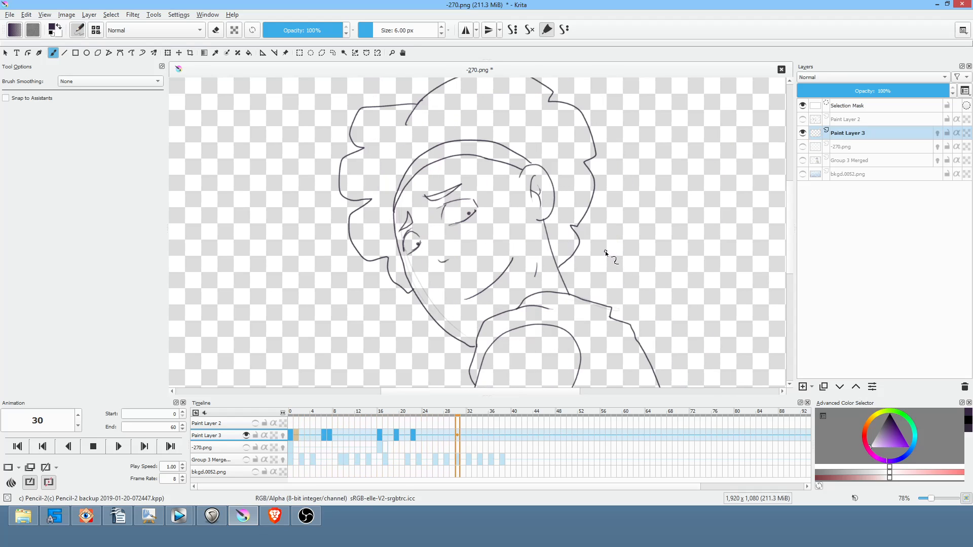
{"action": "key", "text": "space"}
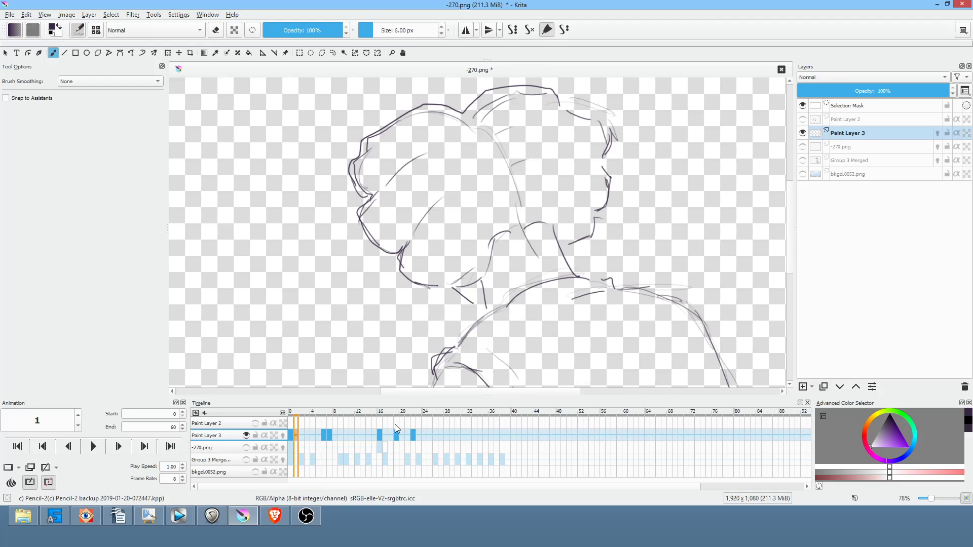
{"action": "left_click", "coordinate": [374, 435]}
{"action": "key", "text": "space"}
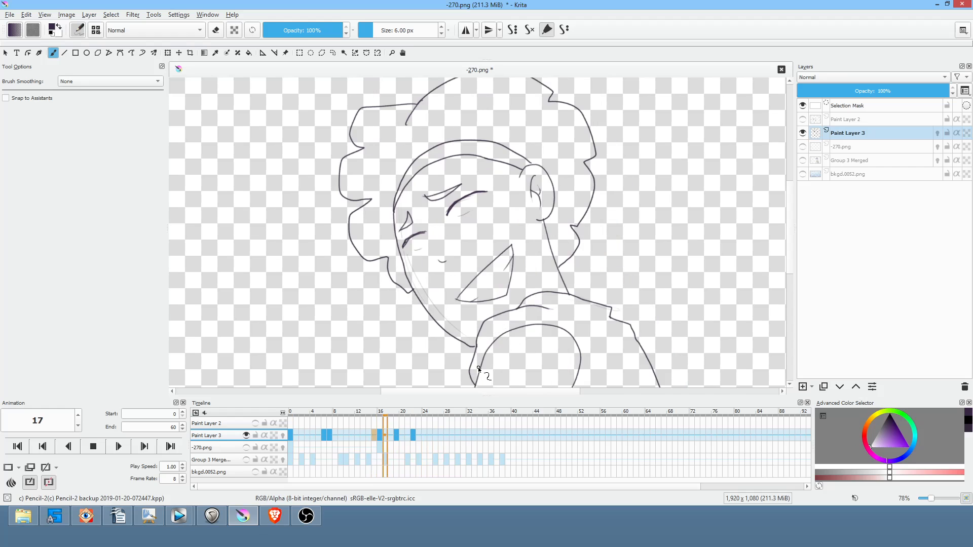
{"action": "key", "text": "space"}
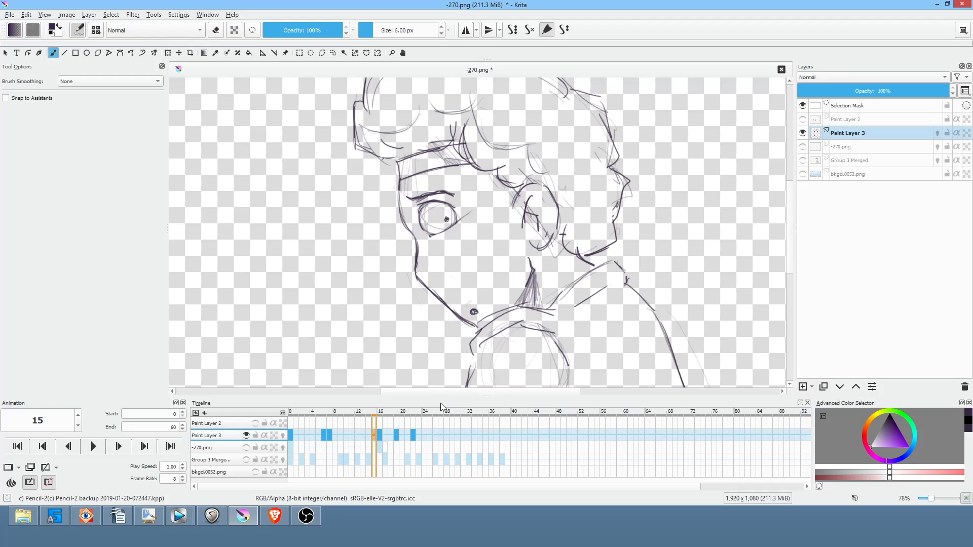
- Scrub the timeline to frame 25 and replay the animation from frame 0
{"action": "mouse_move", "coordinate": [381, 413]}
{"action": "left_mouse_down"}
{"action": "mouse_move", "coordinate": [413, 417]}
{"action": "mouse_move", "coordinate": [374, 422]}
{"action": "mouse_move", "coordinate": [539, 418]}
{"action": "mouse_move", "coordinate": [288, 443]}
{"action": "mouse_move", "coordinate": [455, 448]}
{"action": "mouse_move", "coordinate": [359, 461]}
{"action": "mouse_move", "coordinate": [444, 449]}
{"action": "mouse_move", "coordinate": [435, 450]}
{"action": "left_mouse_up"}
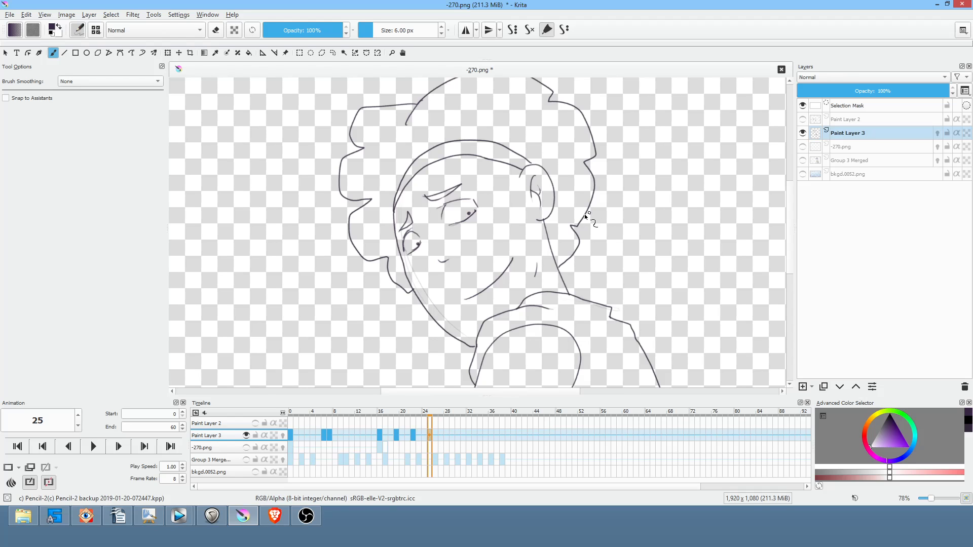
{"action": "left_click", "coordinate": [291, 436]}
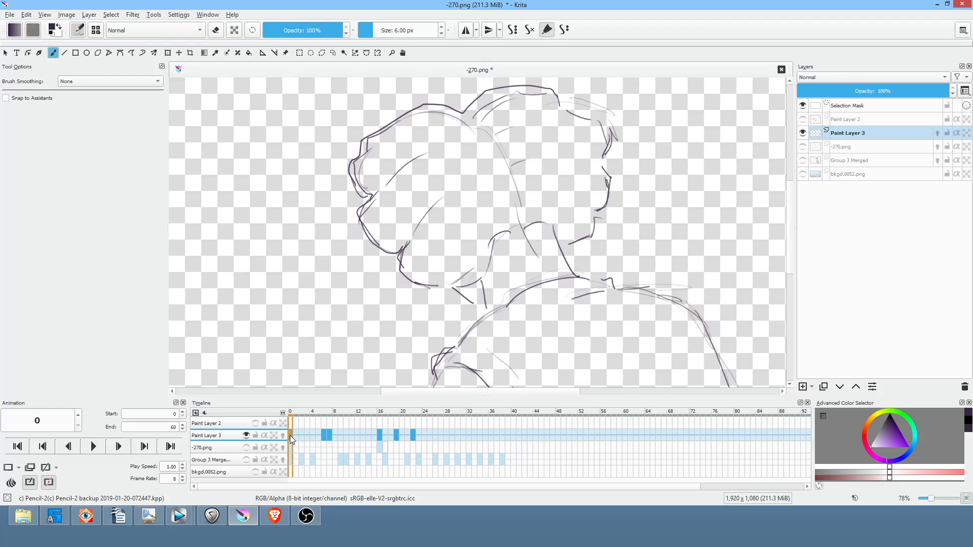
{"action": "key", "text": "space"}
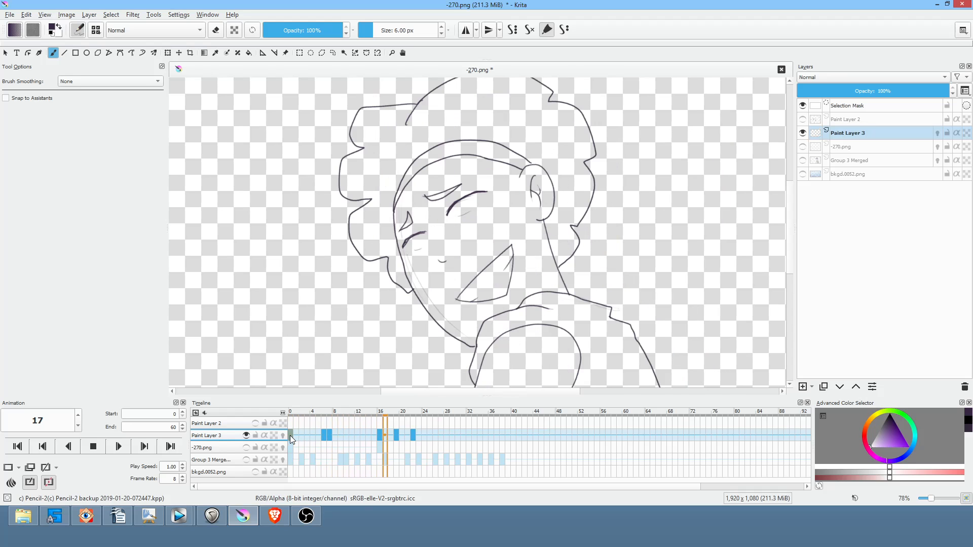
{"action": "key", "text": "space"}
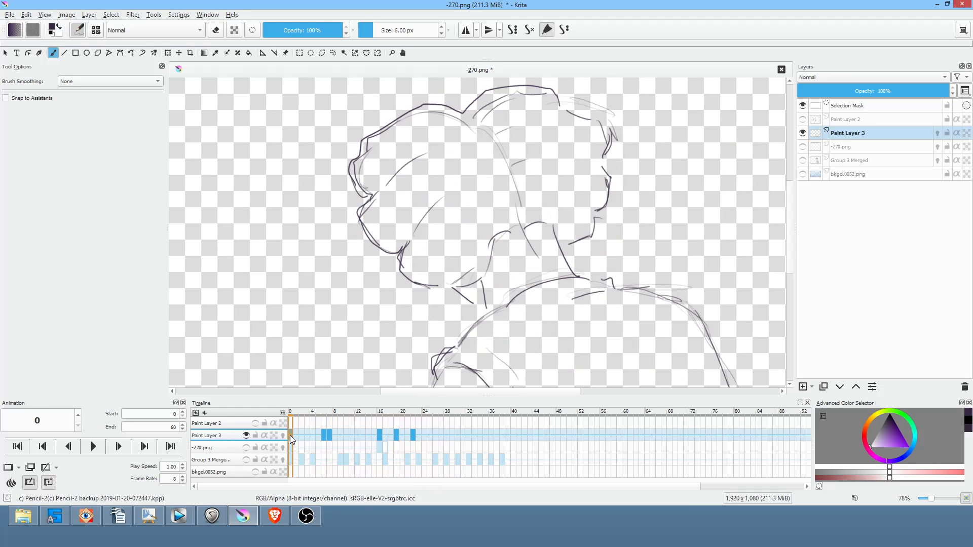
- Shift the keyframes at frames 19 and 22 to frames 25 and 28, and check the timing by playing from frames 11 and 22
{"action": "left_click", "coordinate": [396, 434]}
{"action": "left_click_drag", "start_coordinate": [397, 433], "coordinate": [430, 434]}
{"action": "left_click", "coordinate": [351, 436]}
{"action": "key", "text": "space"}
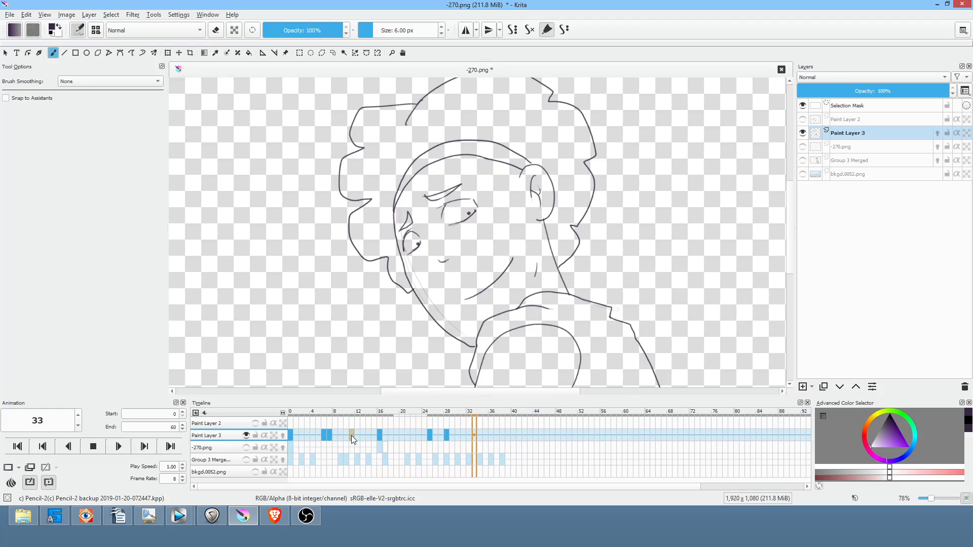
{"action": "key", "text": "space"}
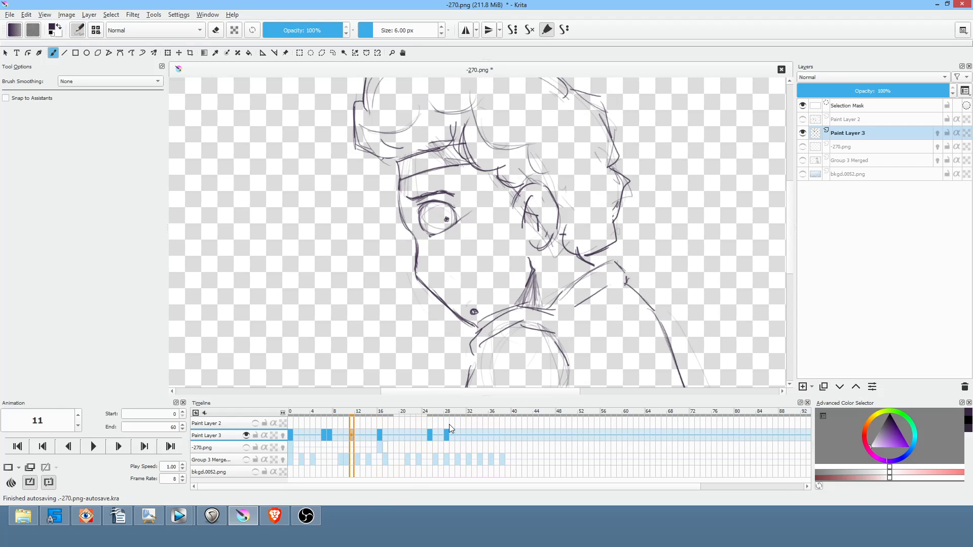
{"action": "left_click", "coordinate": [416, 434]}
{"action": "key", "text": "space"}
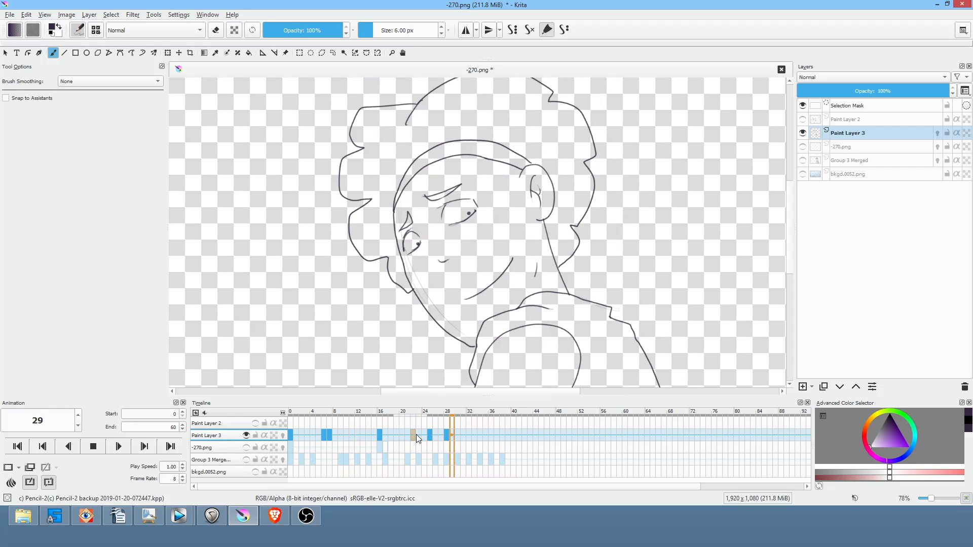
{"action": "key", "text": "space"}
- Move the keyframe at frame 28 onto frame 25, replacing the drawing there, and play the animation from frame 0
{"action": "left_click", "coordinate": [448, 433]}
{"action": "left_click", "coordinate": [430, 434]}
{"action": "left_click", "coordinate": [291, 434]}
{"action": "key", "text": "space"}
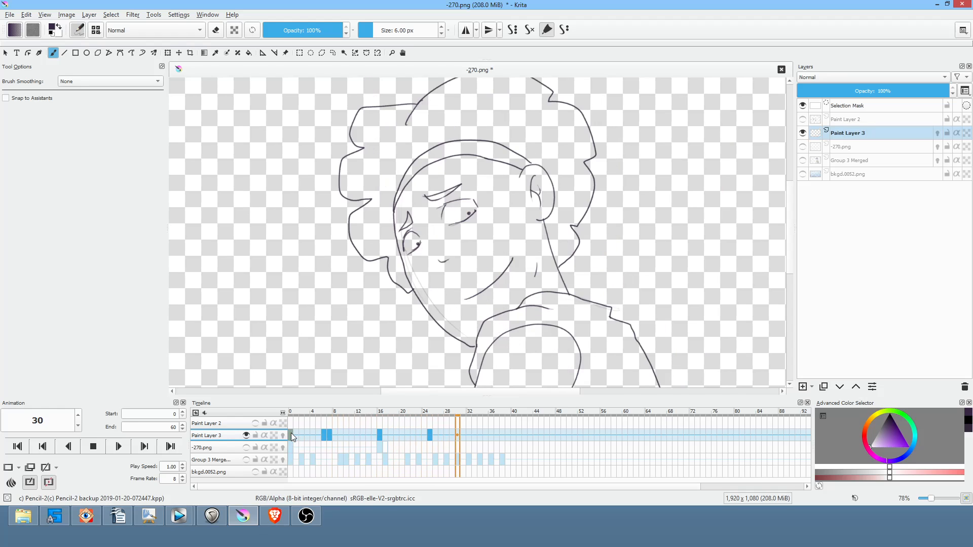
{"action": "key", "text": "space"}
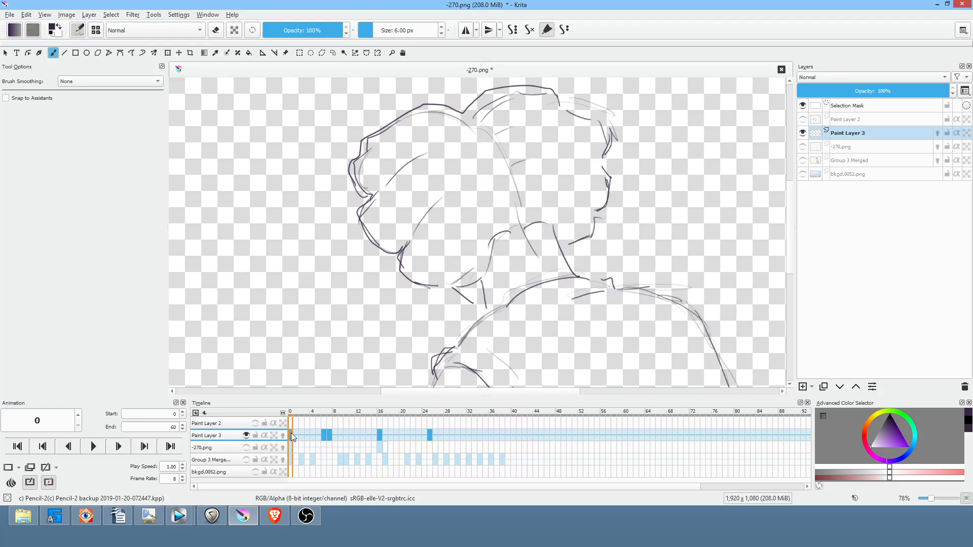